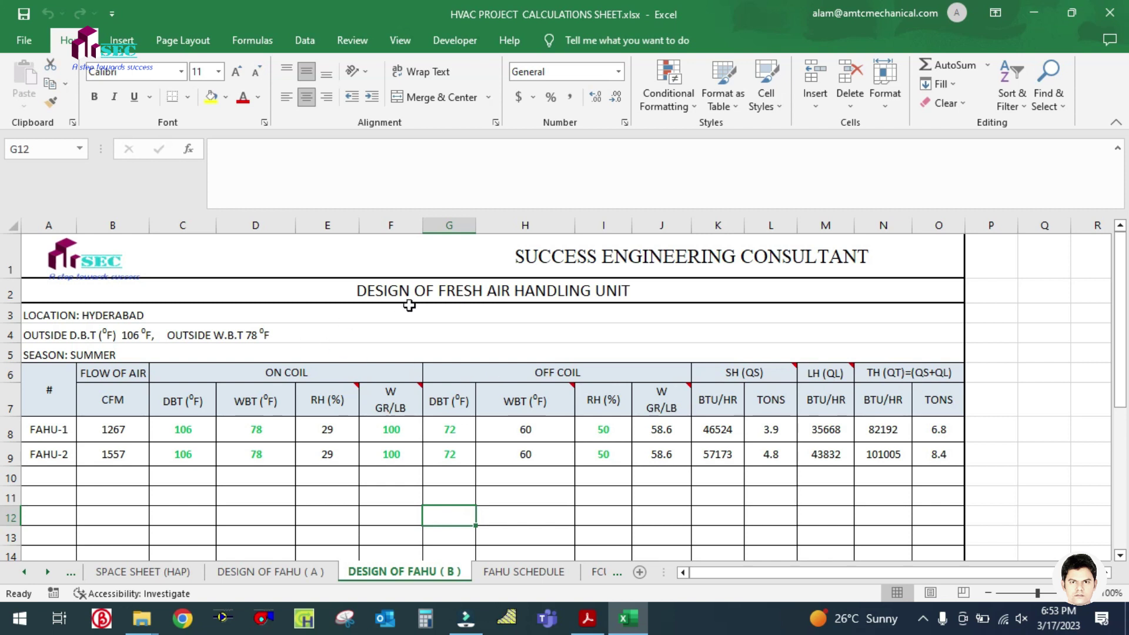
Examine the FAHU design sheet's title, location, outside design temperatures and empty table rows
left_click(438, 318)
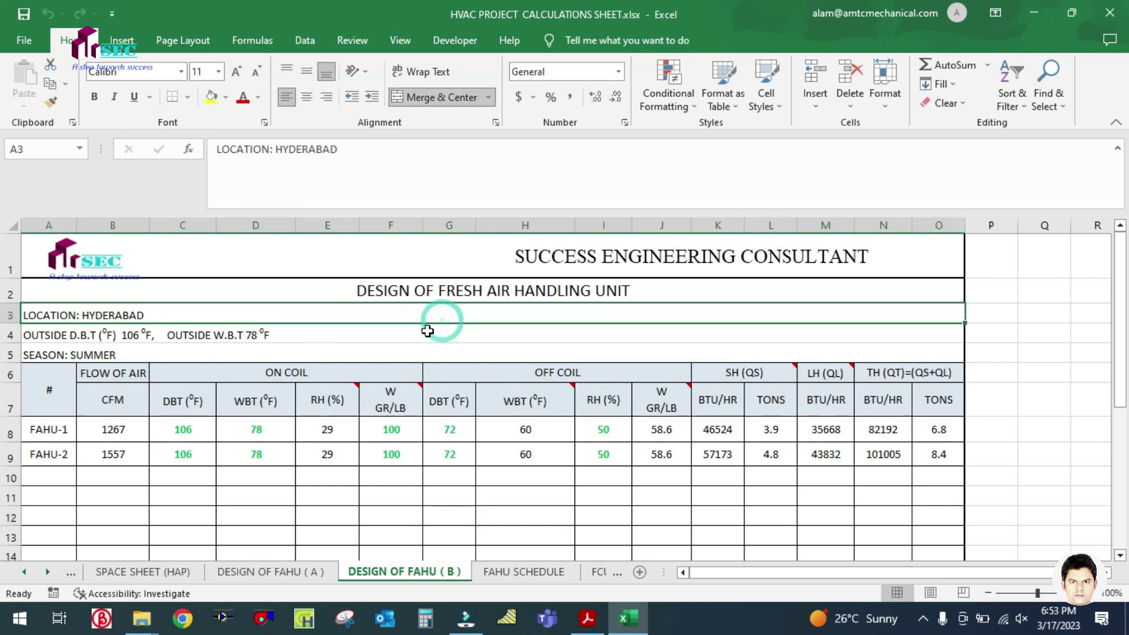
left_click(442, 292)
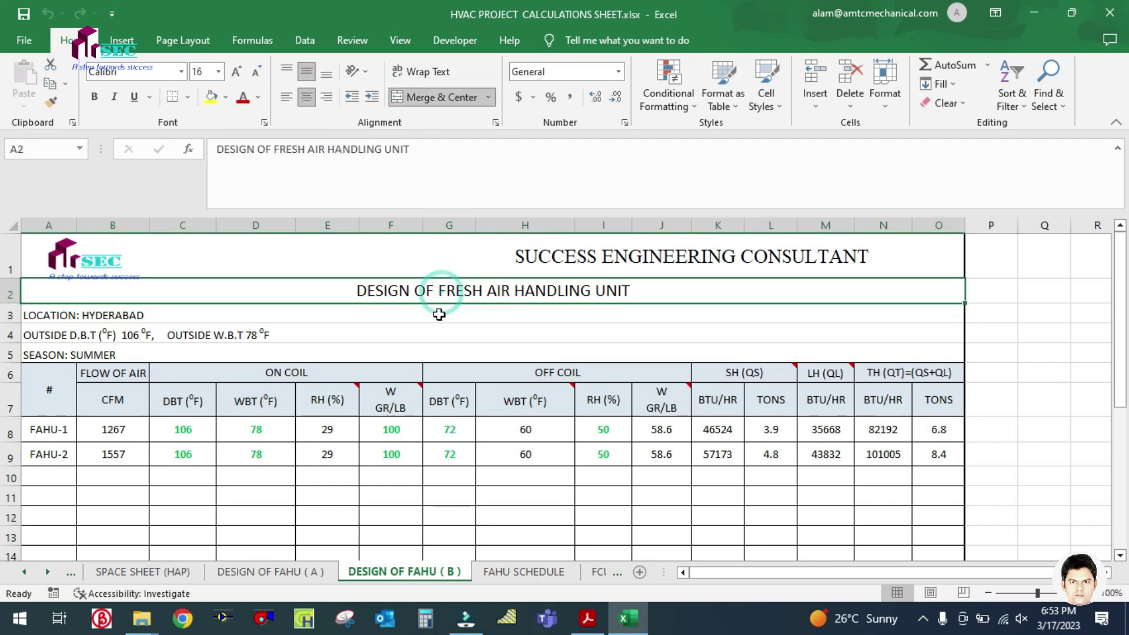
left_click(43, 315)
left_click(331, 337)
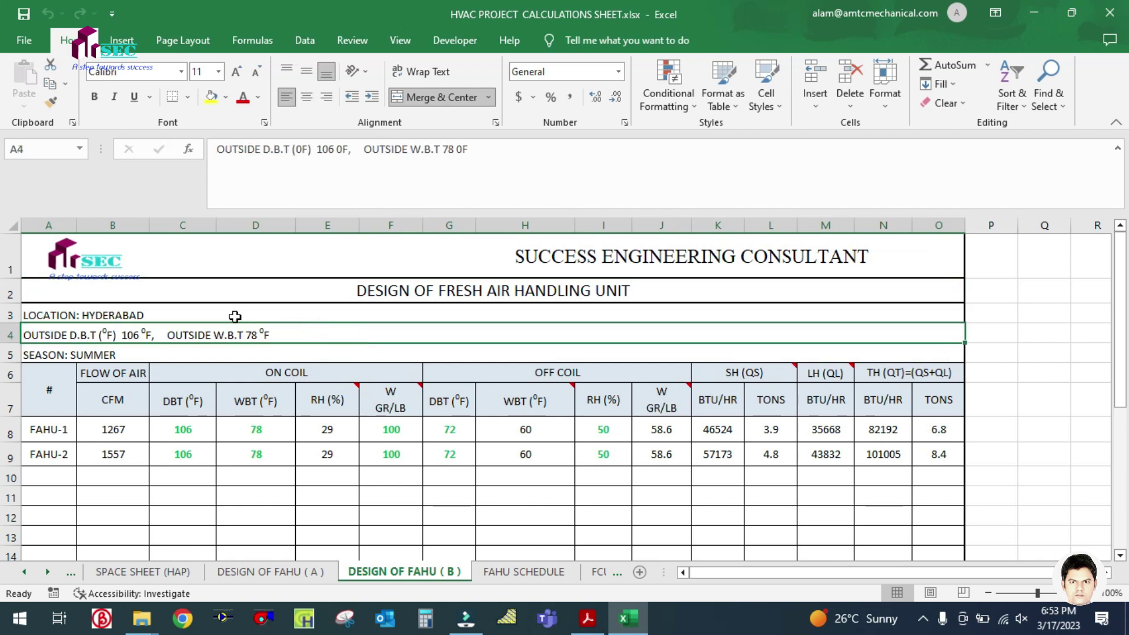
left_click(156, 491)
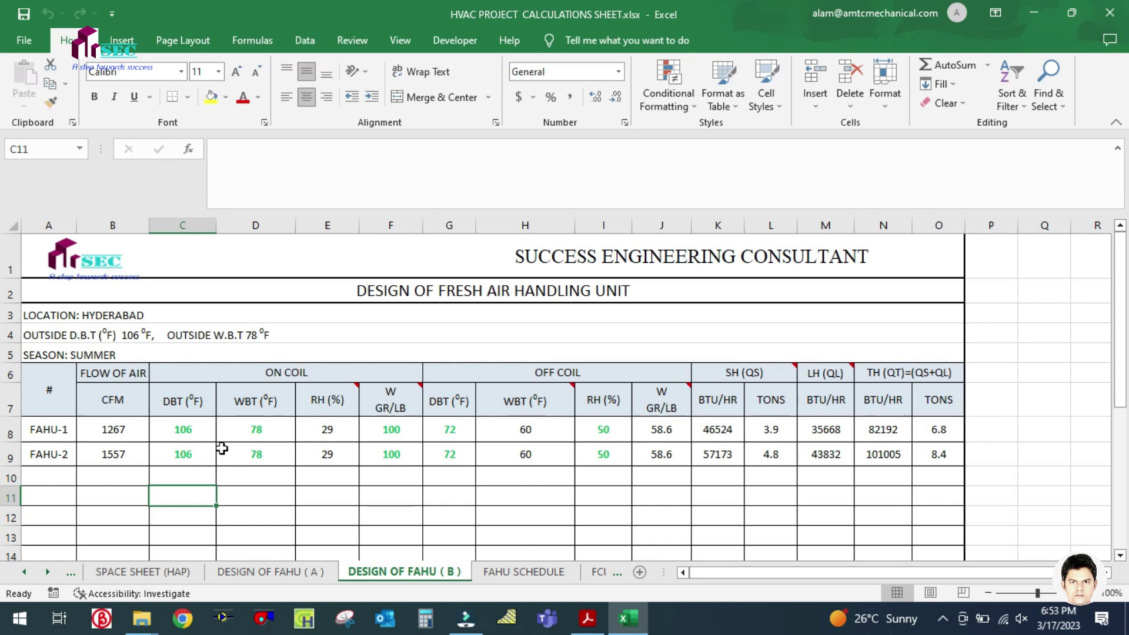
left_click(117, 515)
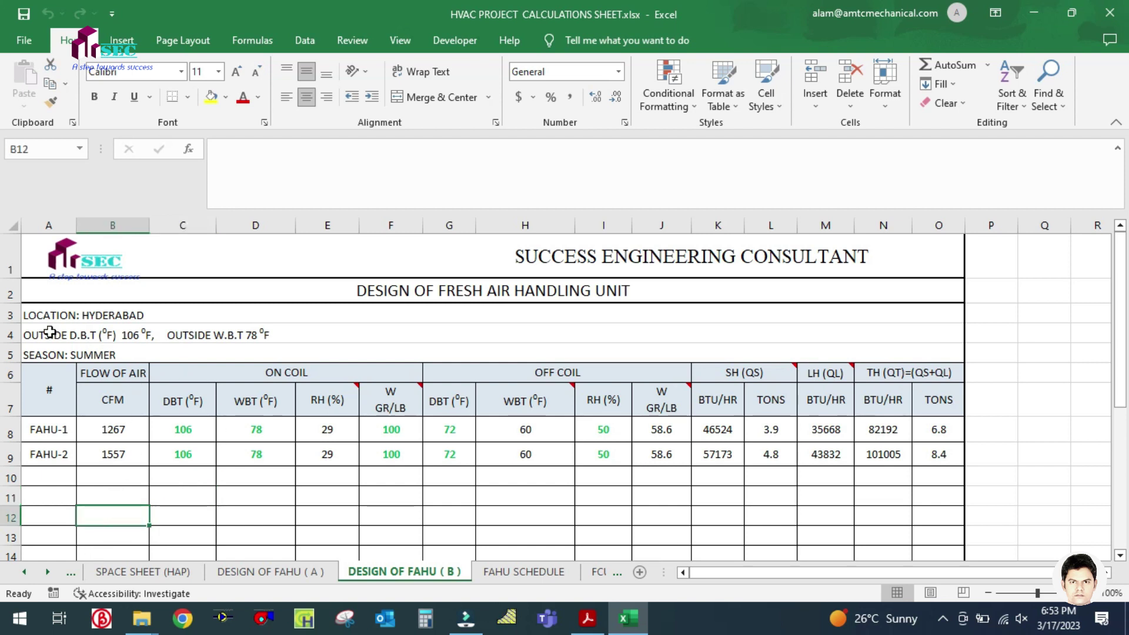
mouse_move(327, 414)
left_click(594, 619)
left_click(596, 624)
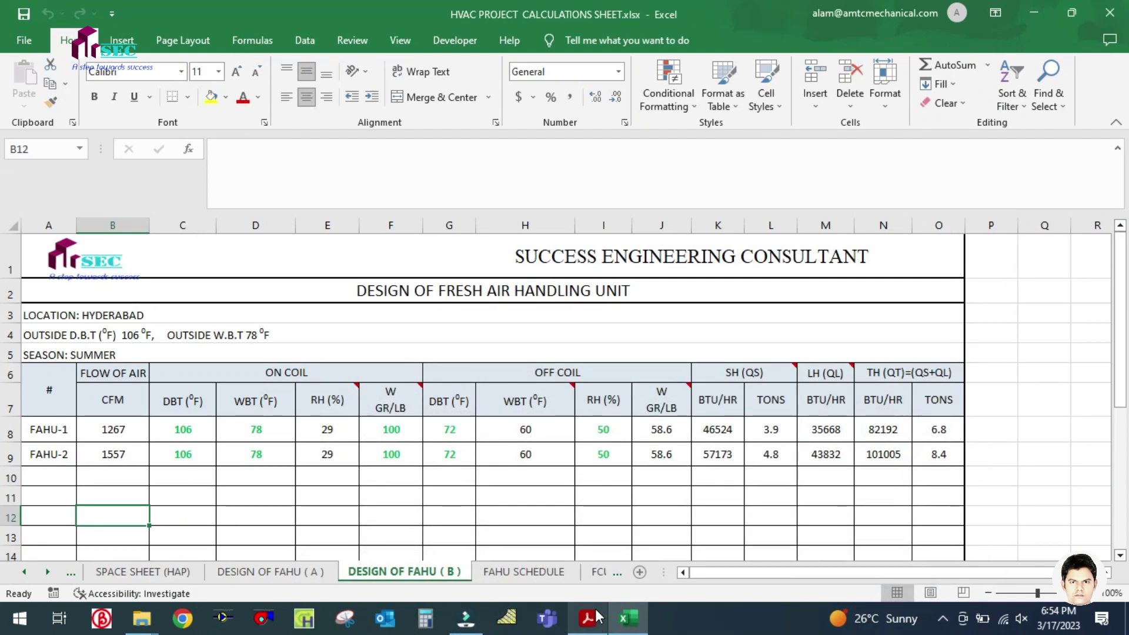
left_click(32, 312)
left_click(362, 147)
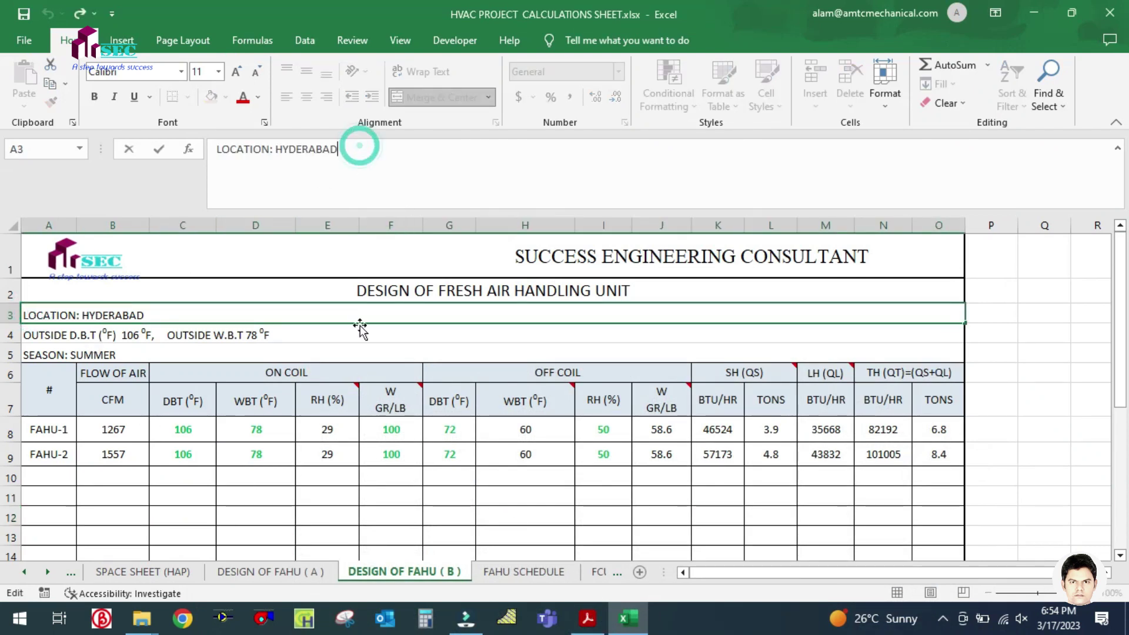
left_click(343, 496)
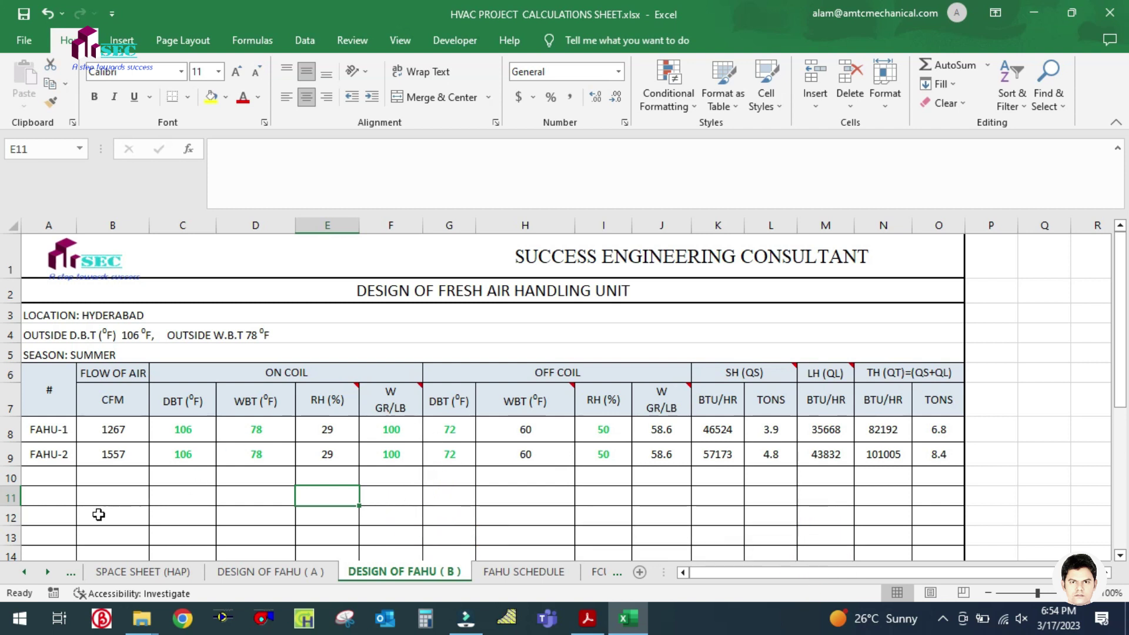
left_click(57, 497)
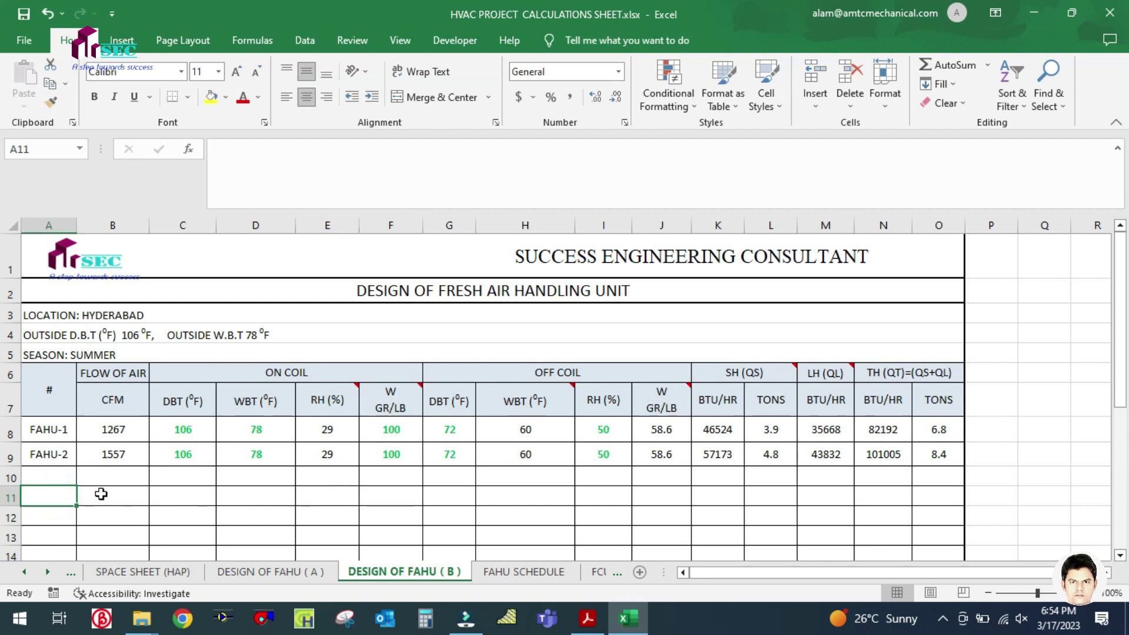
left_click_drag(112, 498, 351, 496)
left_click(450, 499)
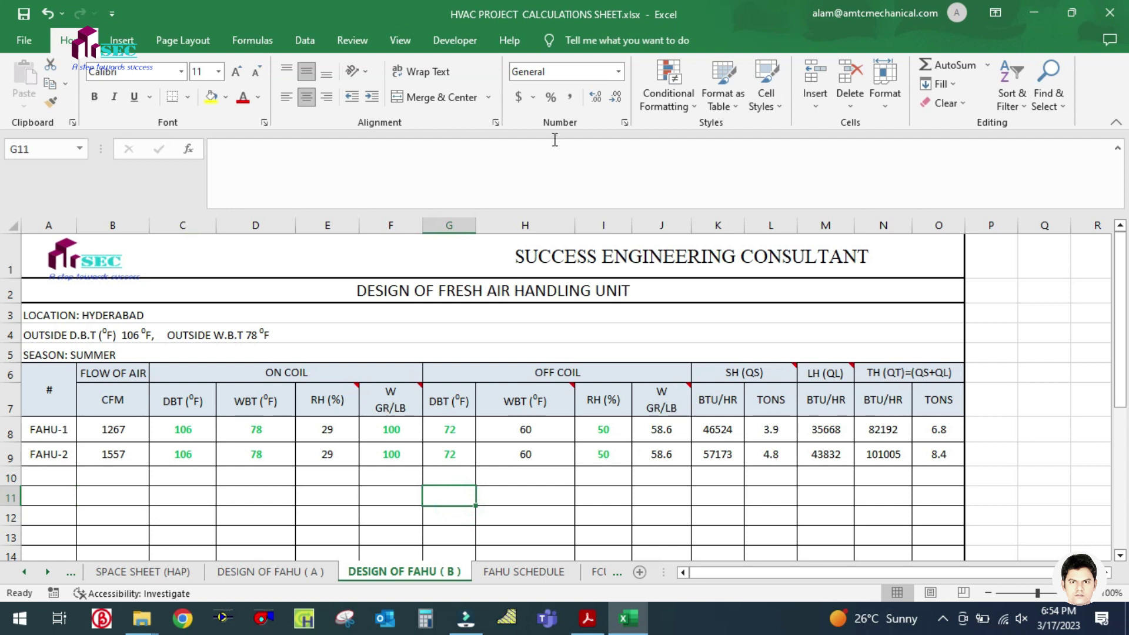
left_click(146, 495)
left_click(50, 317)
left_click(139, 475)
Change the location line above the fresh air handling unit table to UAE
left_click(66, 313)
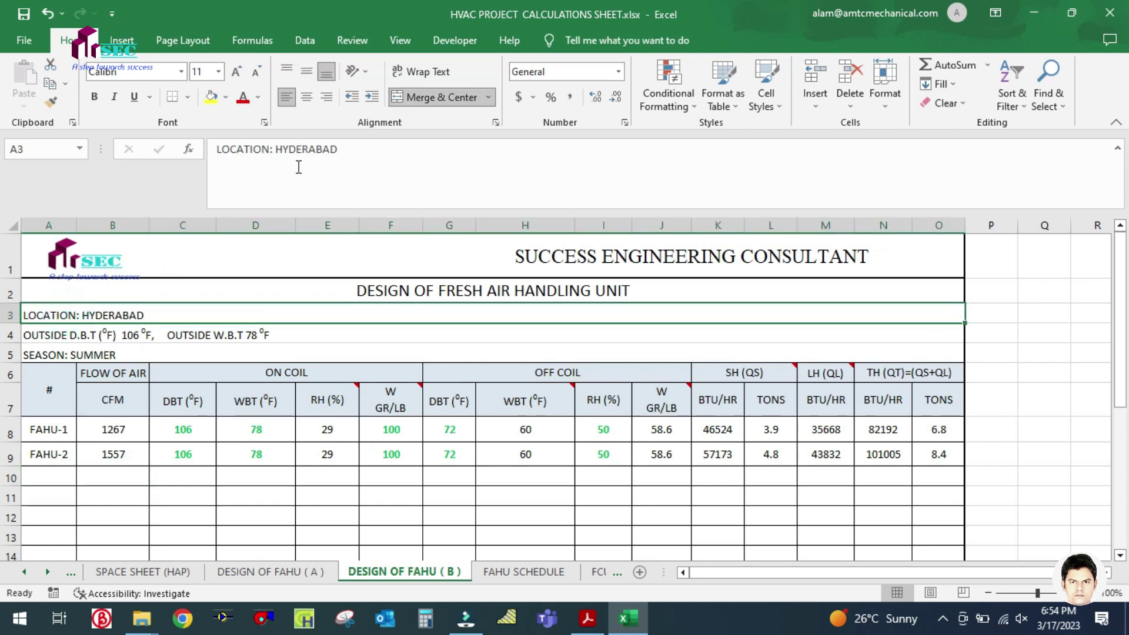
left_click(347, 148)
key("BackSpace")
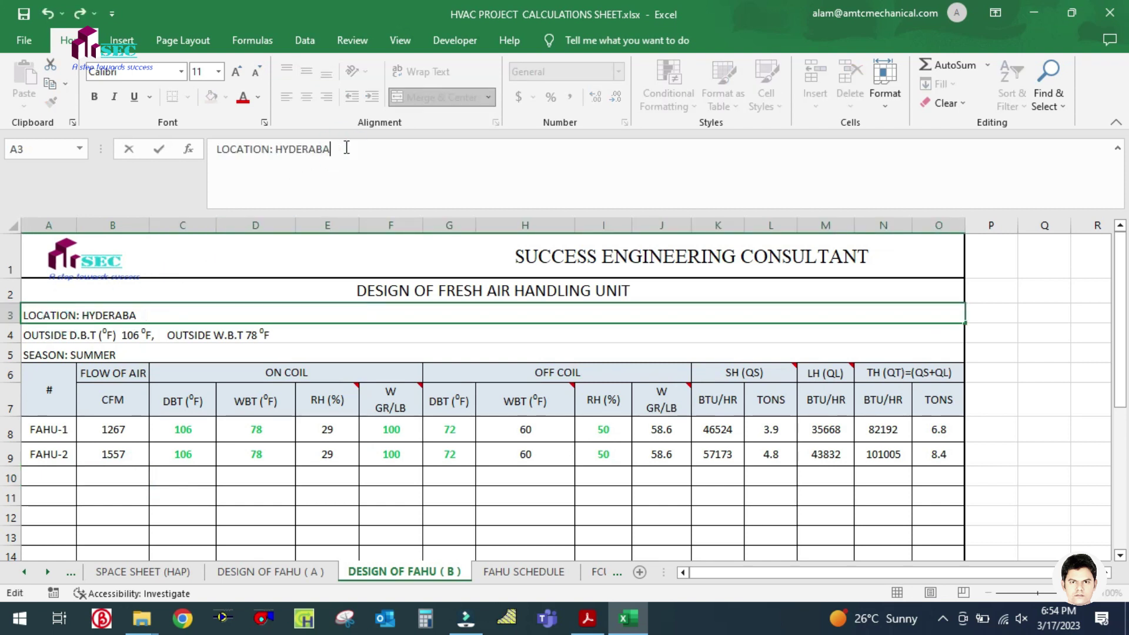
key("BackSpace")
key("BackSpace")
key("BackSpace")
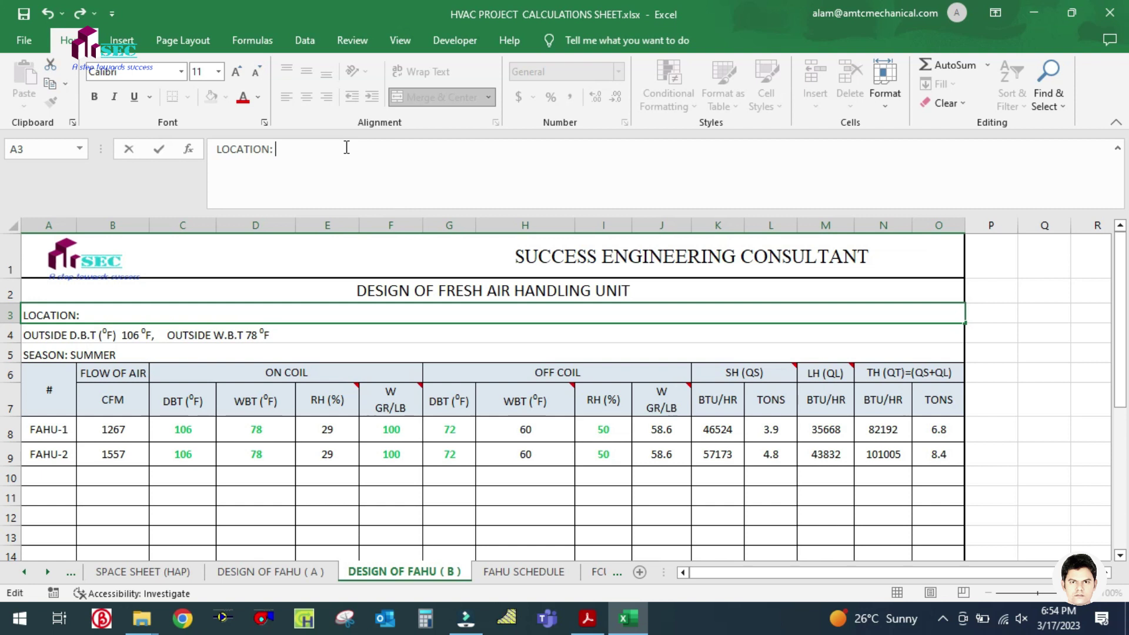
key("Caps_Lock")
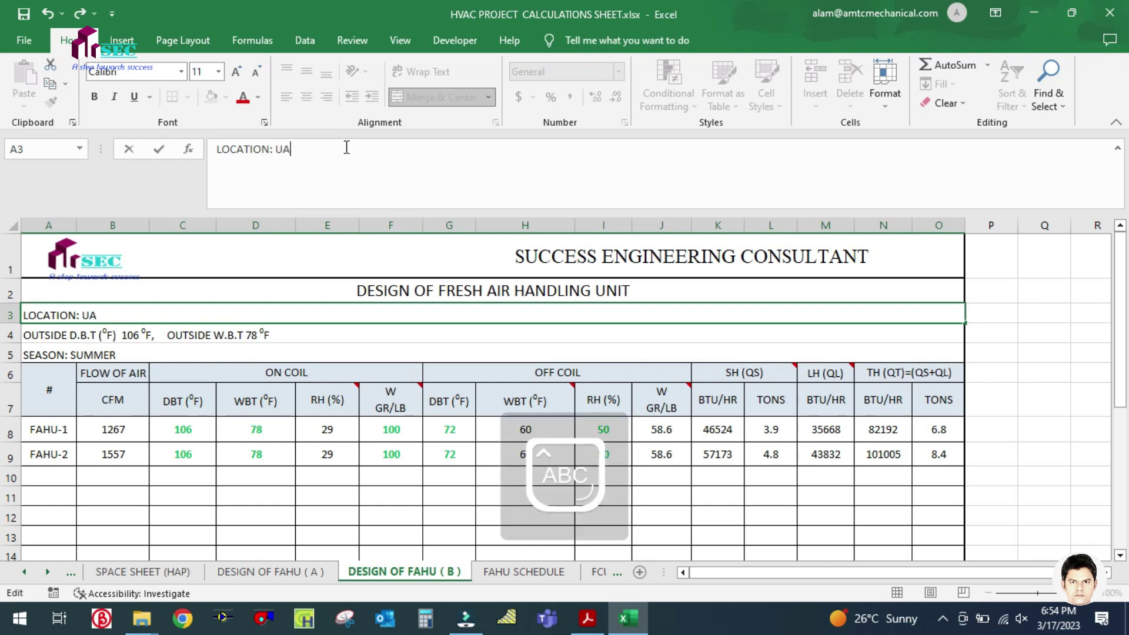
left_click(126, 510)
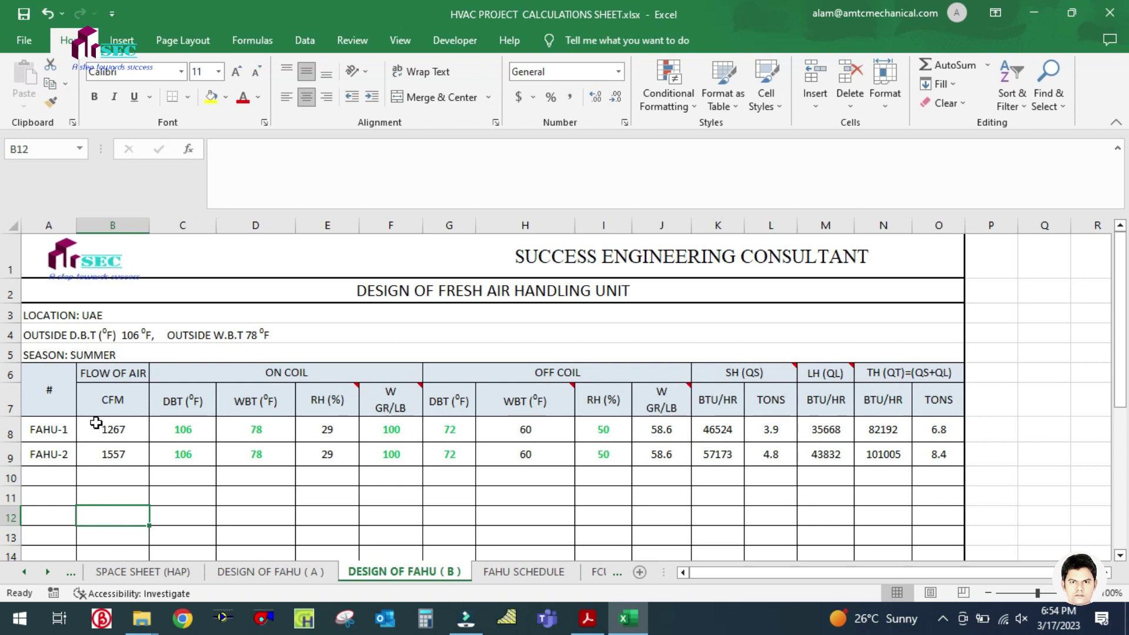
Launch the HAP program with an untitled project, skipping the existing projects, and open its weather properties
left_click(51, 335)
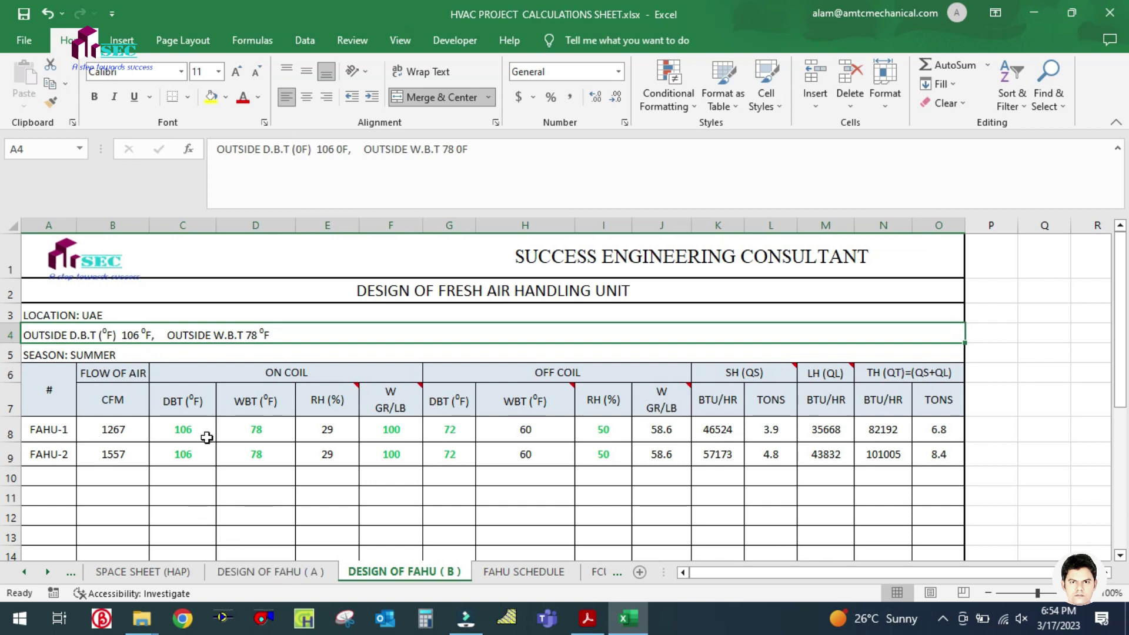
left_click(304, 619)
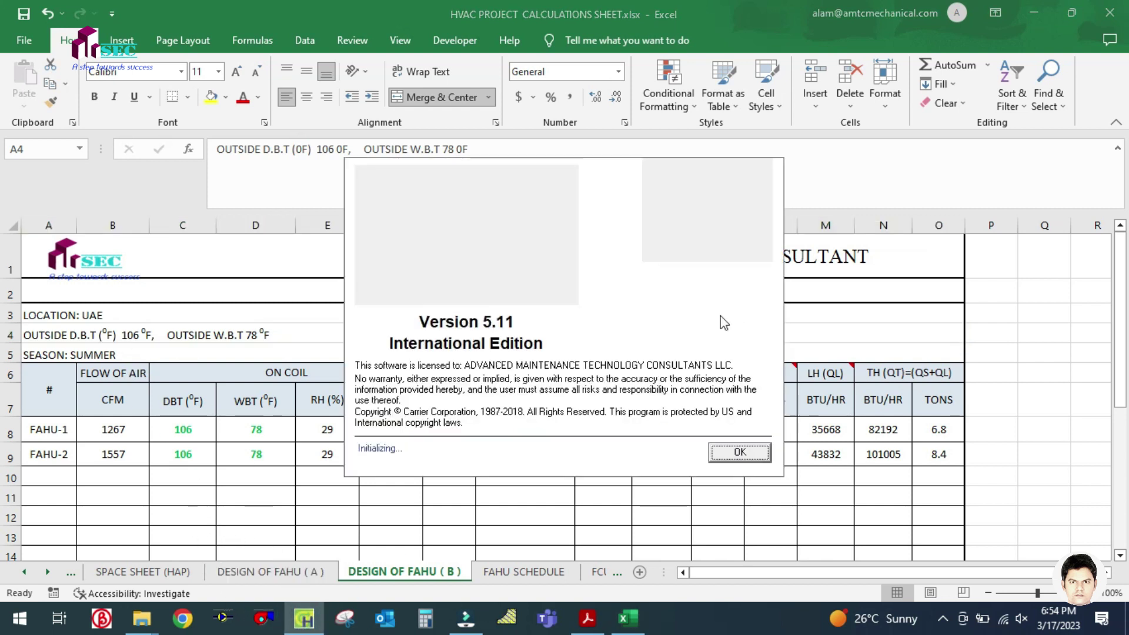
left_click(739, 452)
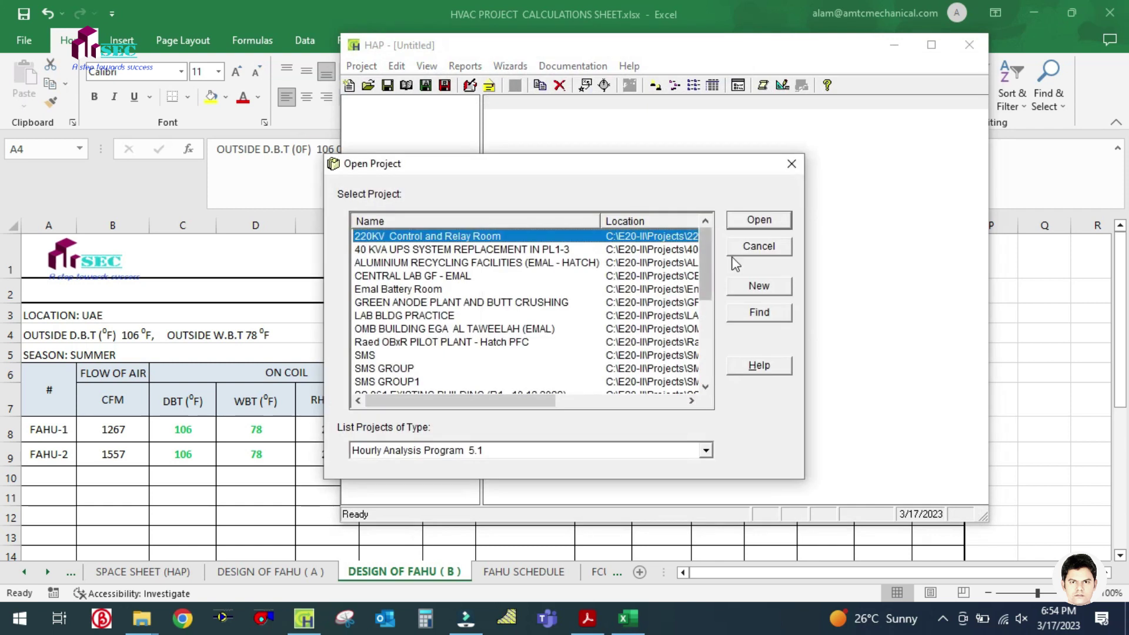
left_click(762, 249)
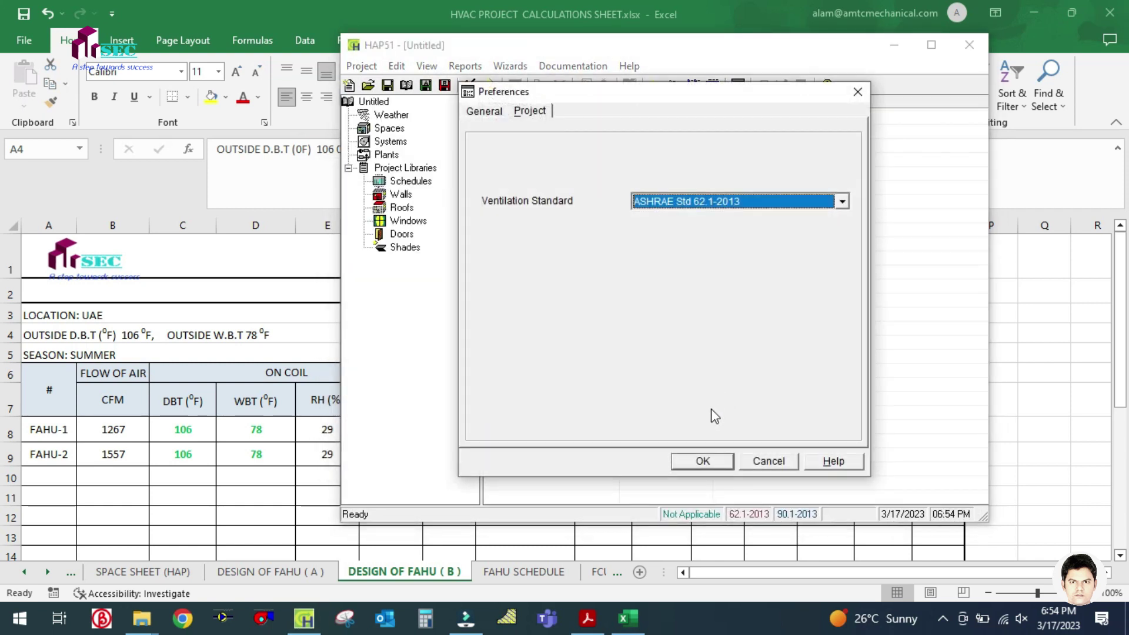
left_click(764, 460)
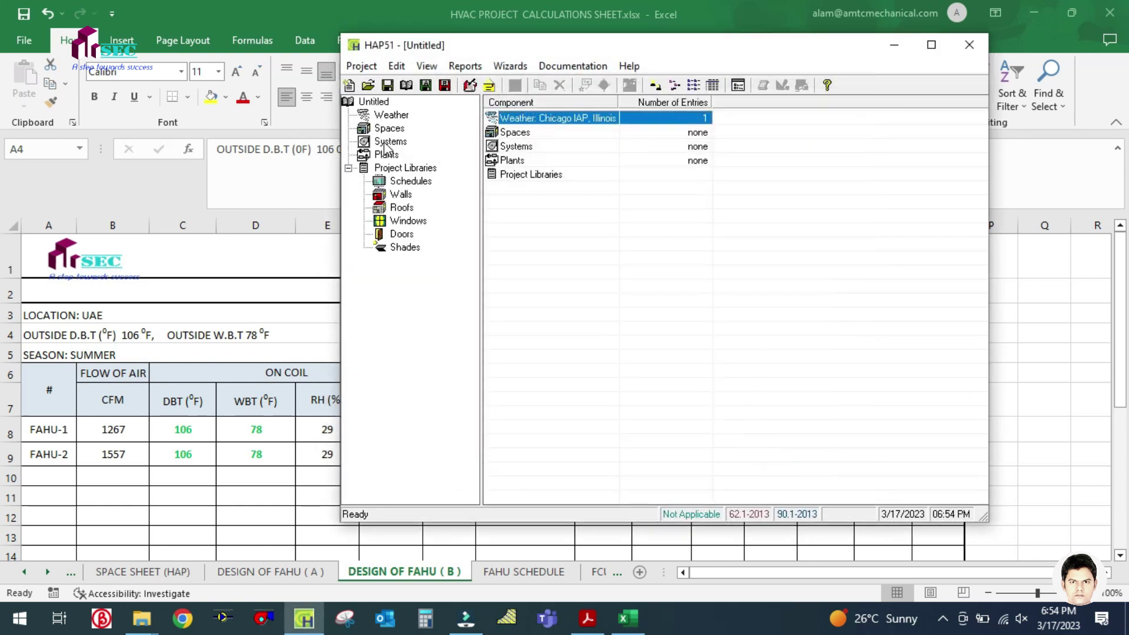
left_click(387, 115)
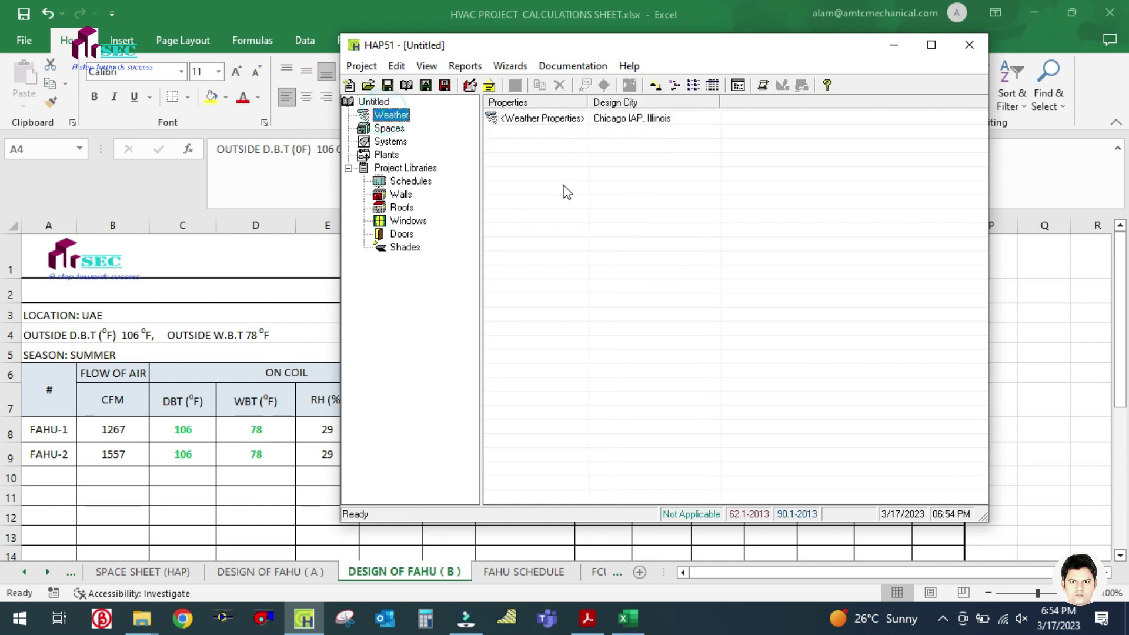
double_click(547, 119)
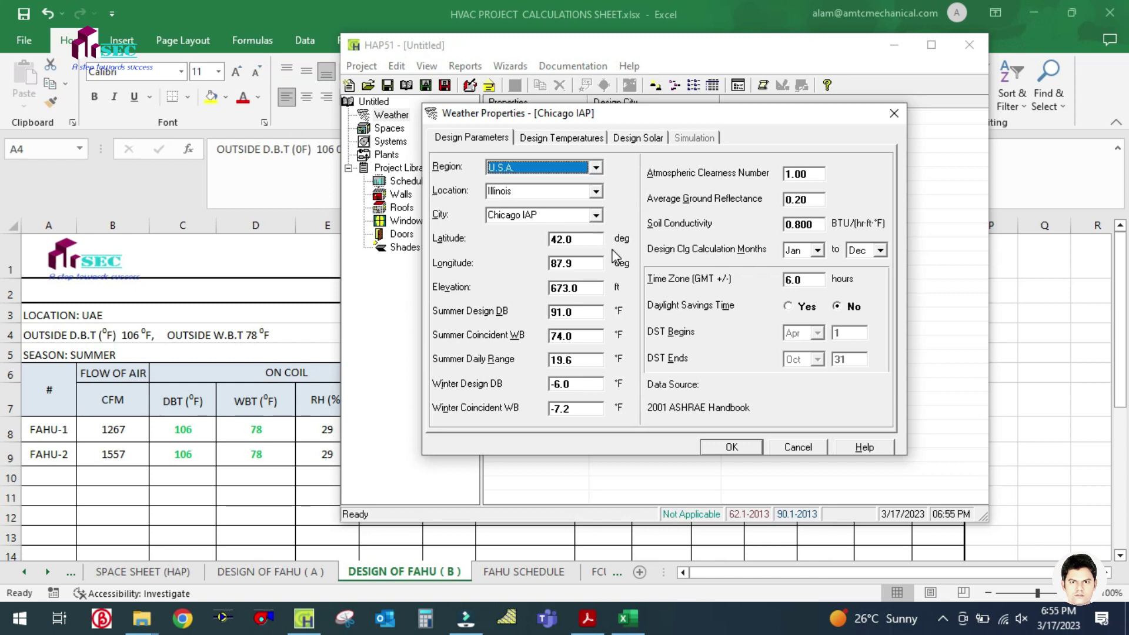
Set the weather design city to Dubai, United Arab Emirates, in the Middle East region to read its summer design temperatures
left_click(585, 170)
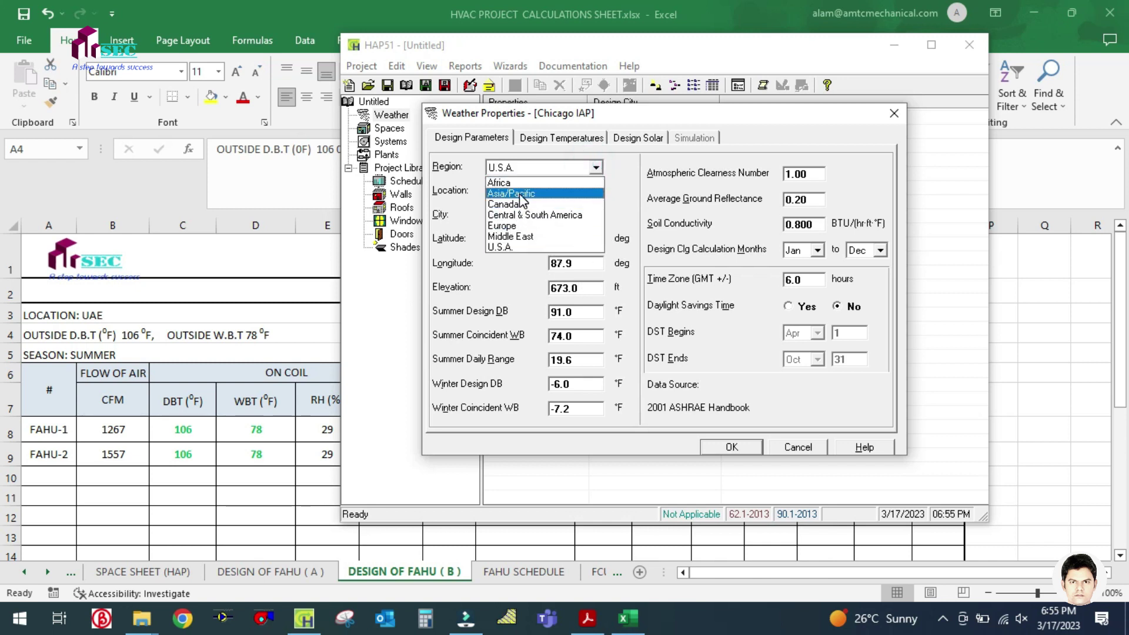
left_click(517, 238)
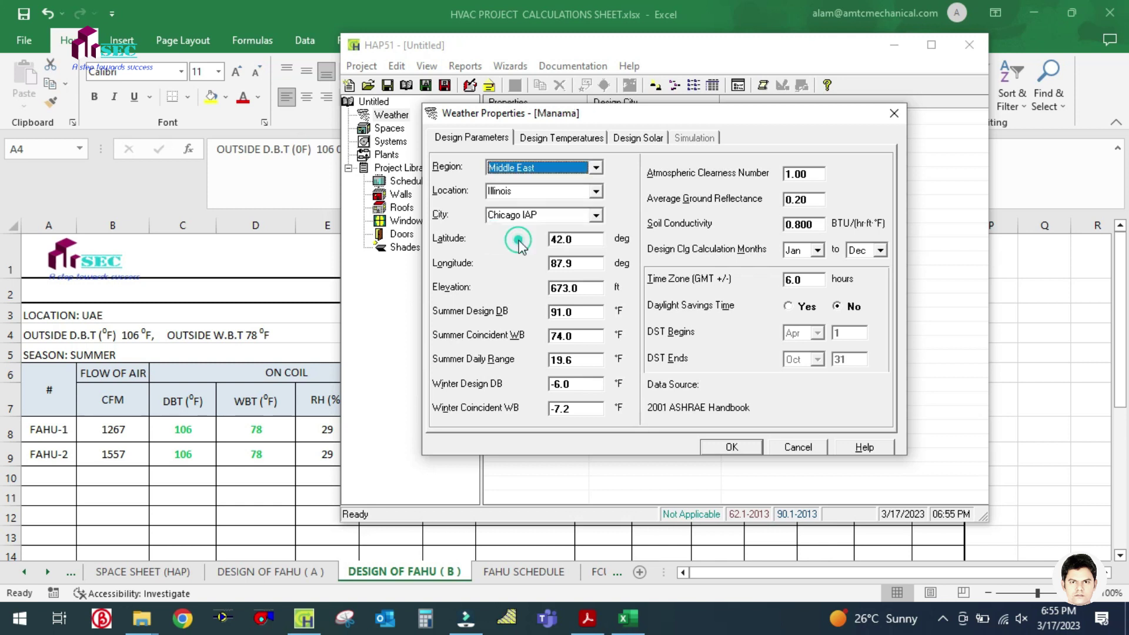
left_click(597, 190)
scroll(532, 247, "down", 2)
left_click(532, 281)
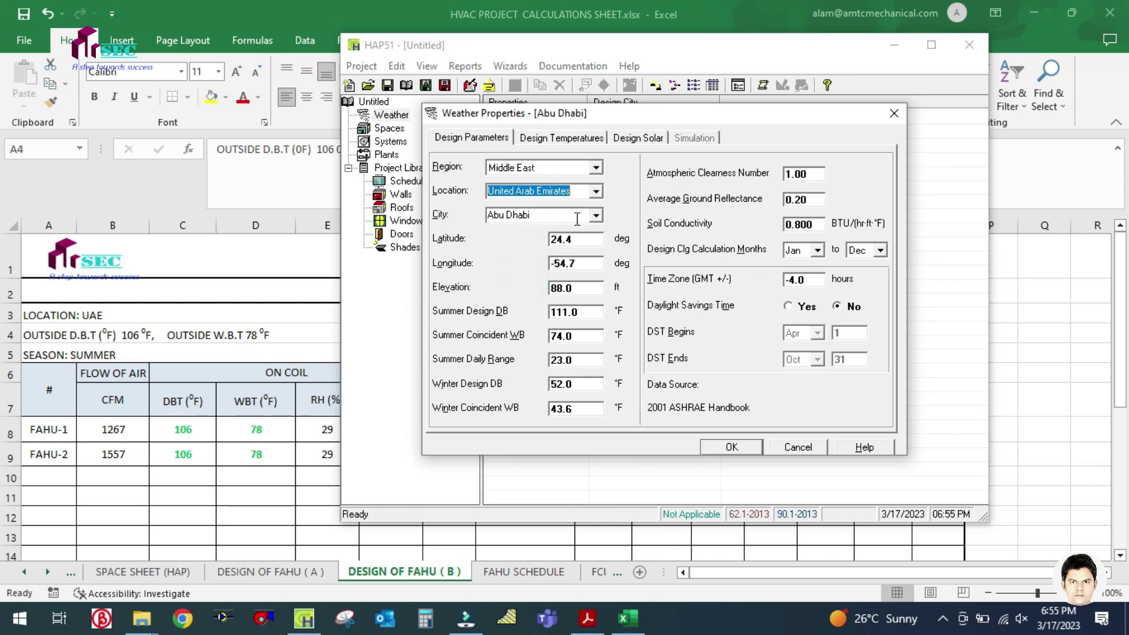
left_click(597, 217)
left_click(529, 234)
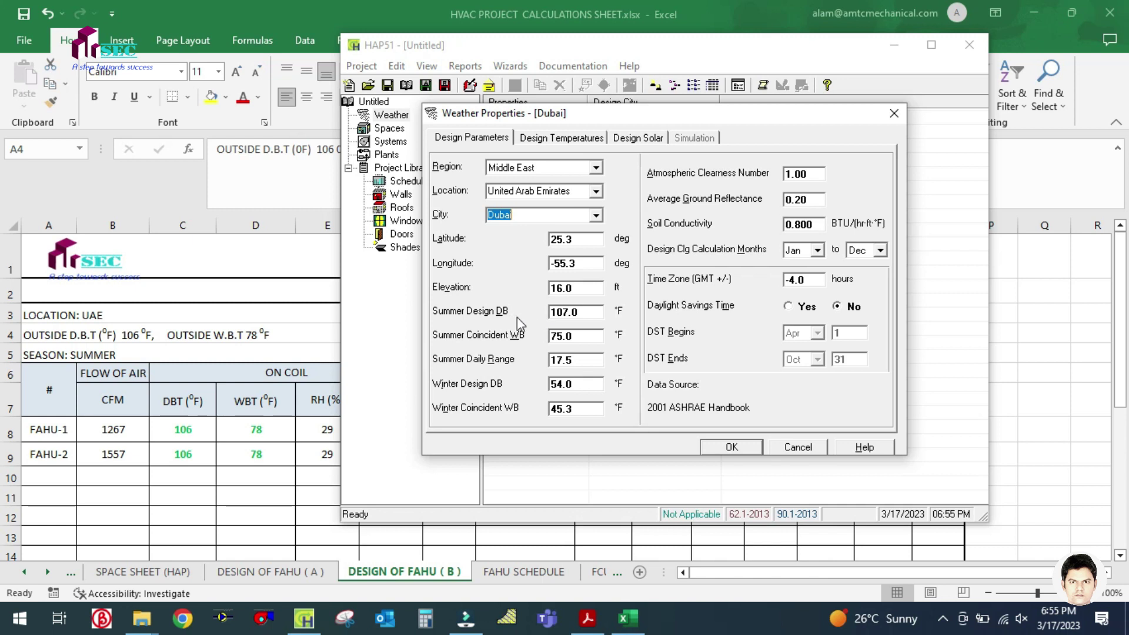
double_click(583, 314)
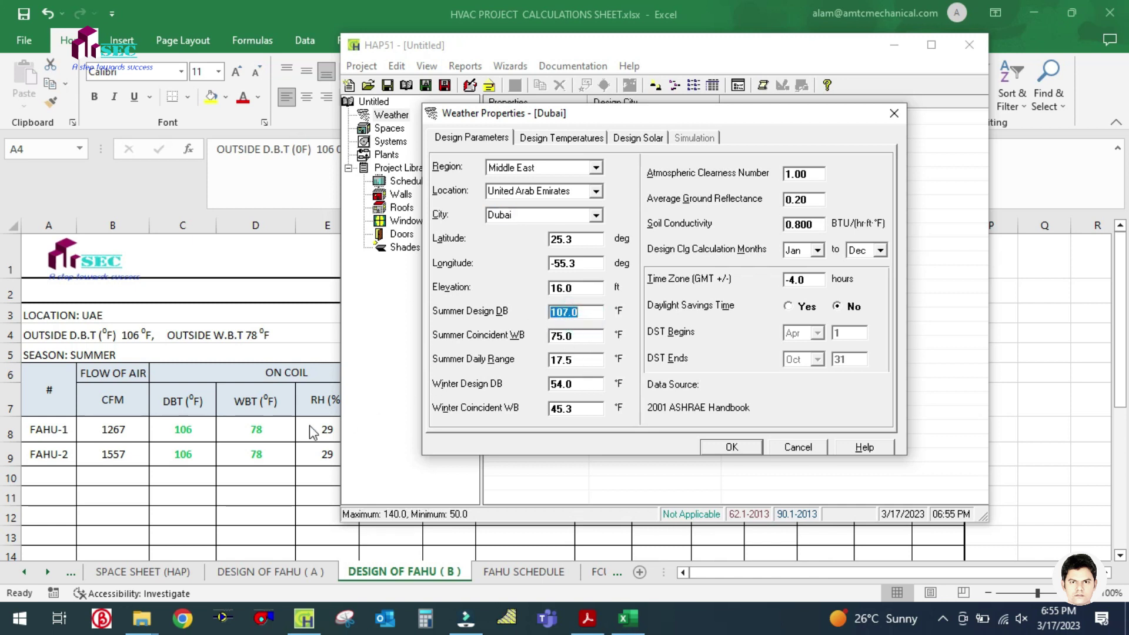
Back in the Excel sheet, set the outside dry-bulb temperature to 107 °F and the wet-bulb temperature to 75 °F in the header line
left_click(249, 471)
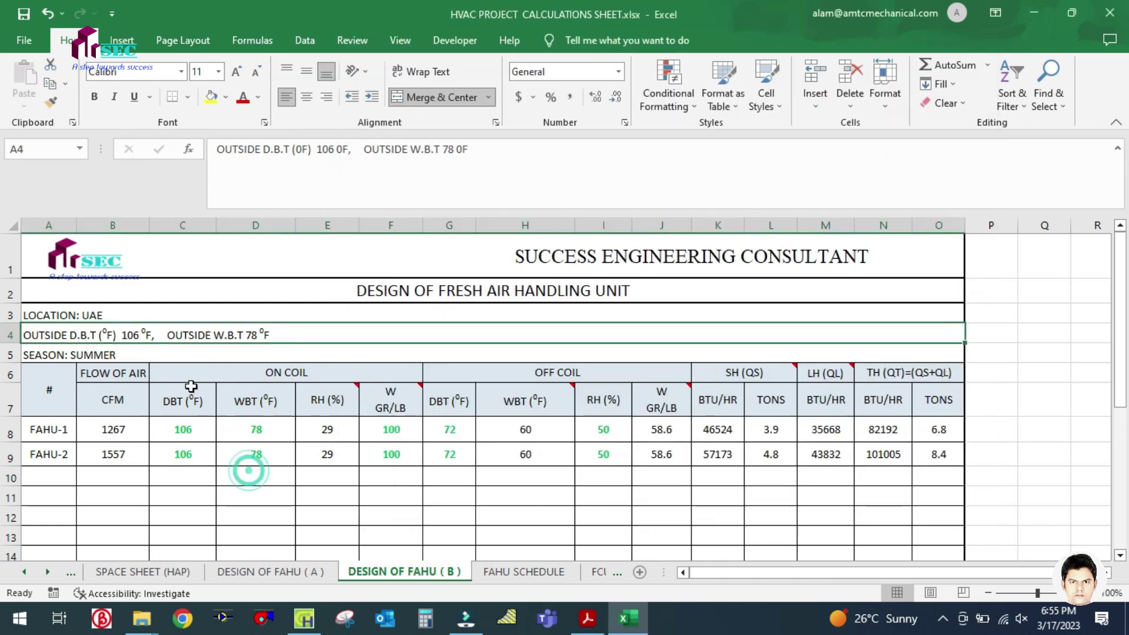
double_click(137, 330)
key("BackSpace")
type("7")
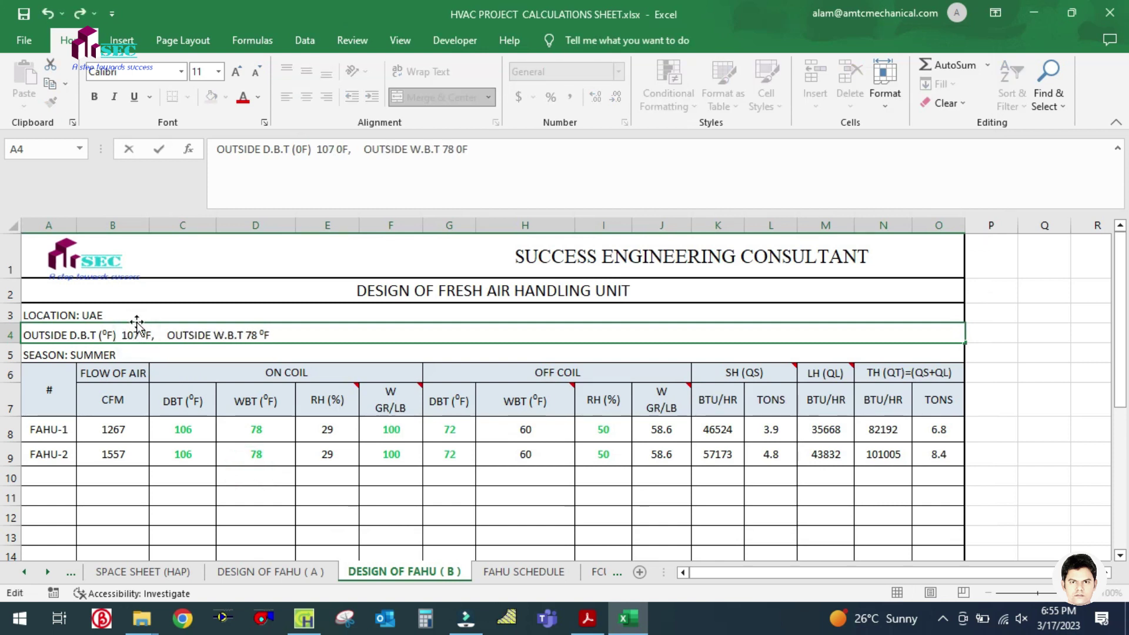
left_click(254, 337)
key("BackSpace")
type("5")
left_click(273, 493)
Clear all contents of the FAHU-2 row in the summer coil table
left_click(123, 499)
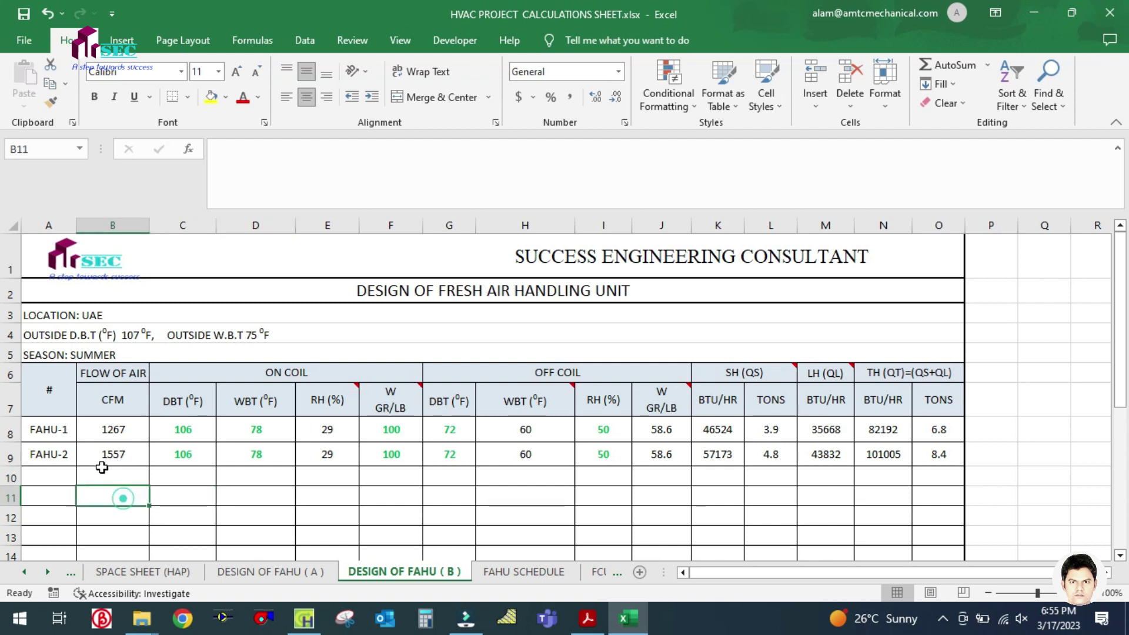
left_click_drag(66, 454, 922, 453)
key("Delete")
left_click(454, 498)
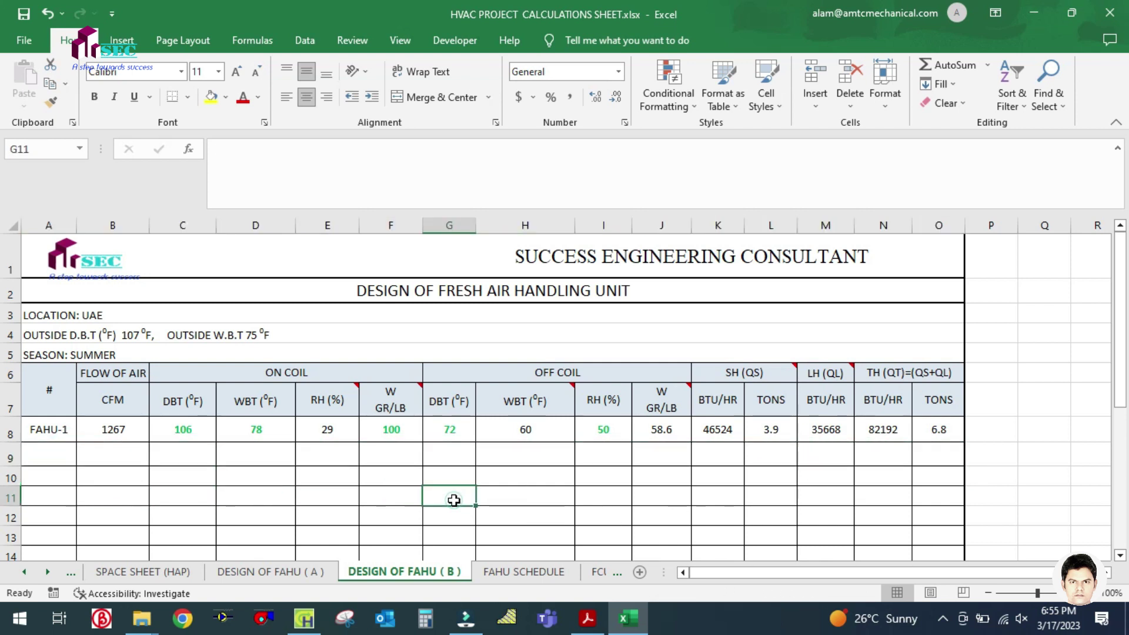
scroll(454, 498, "down", 1)
scroll(451, 476, "down", 1)
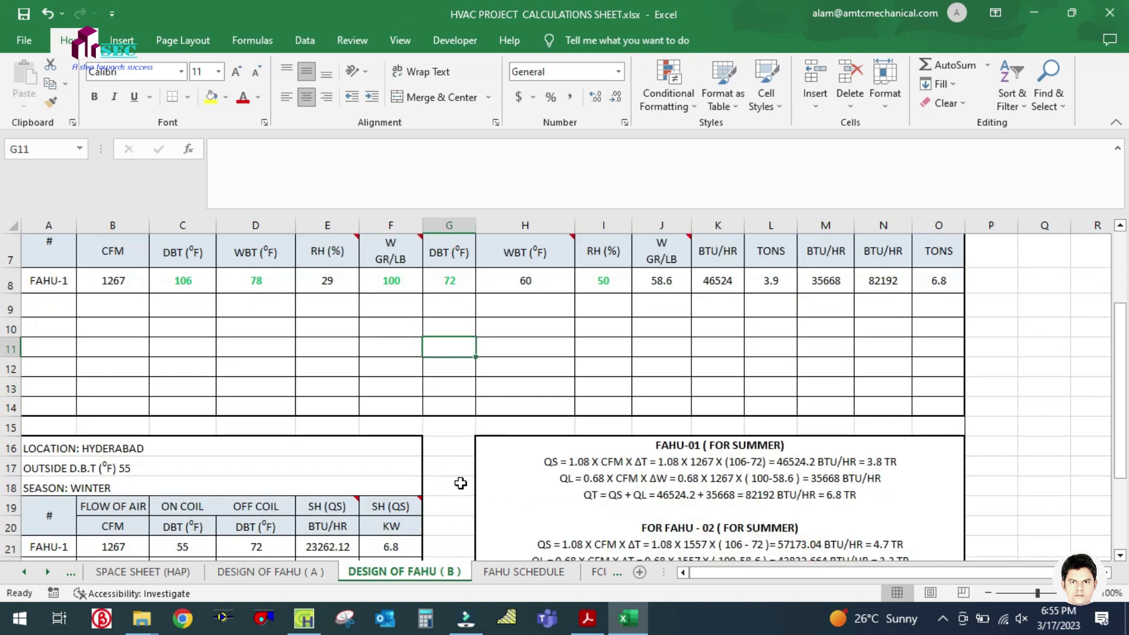
scroll(451, 475, "up", 2)
Open the workbook "Load calculation for 2 BHK plan.xlsx" from the Project Steps folder and view the total tonnage on Sheet1
left_click(220, 490)
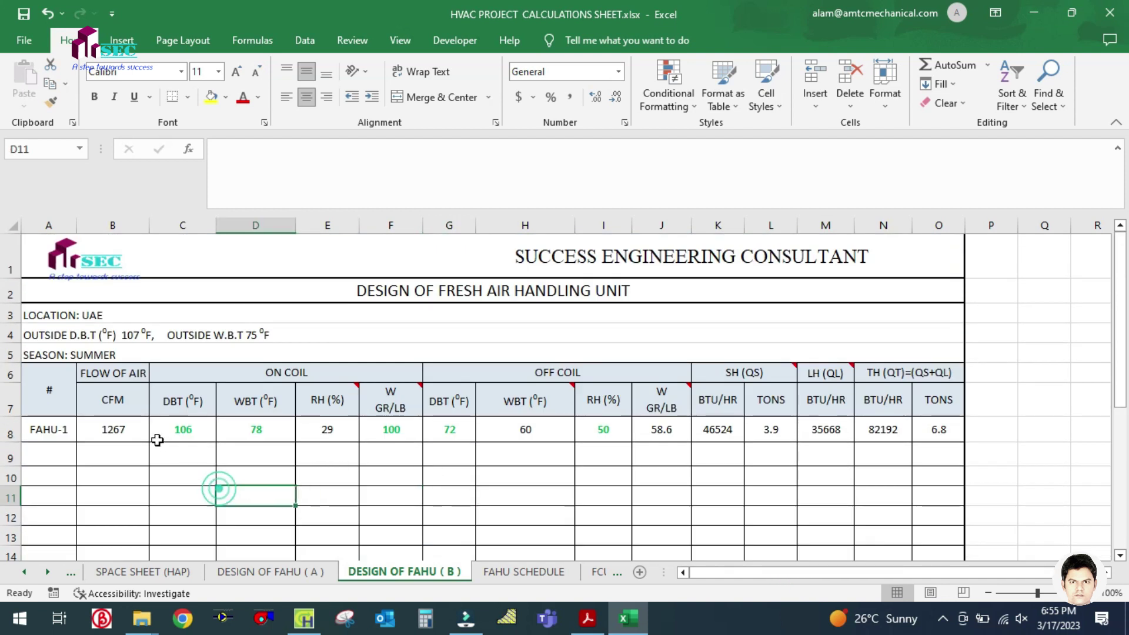
left_click(113, 428)
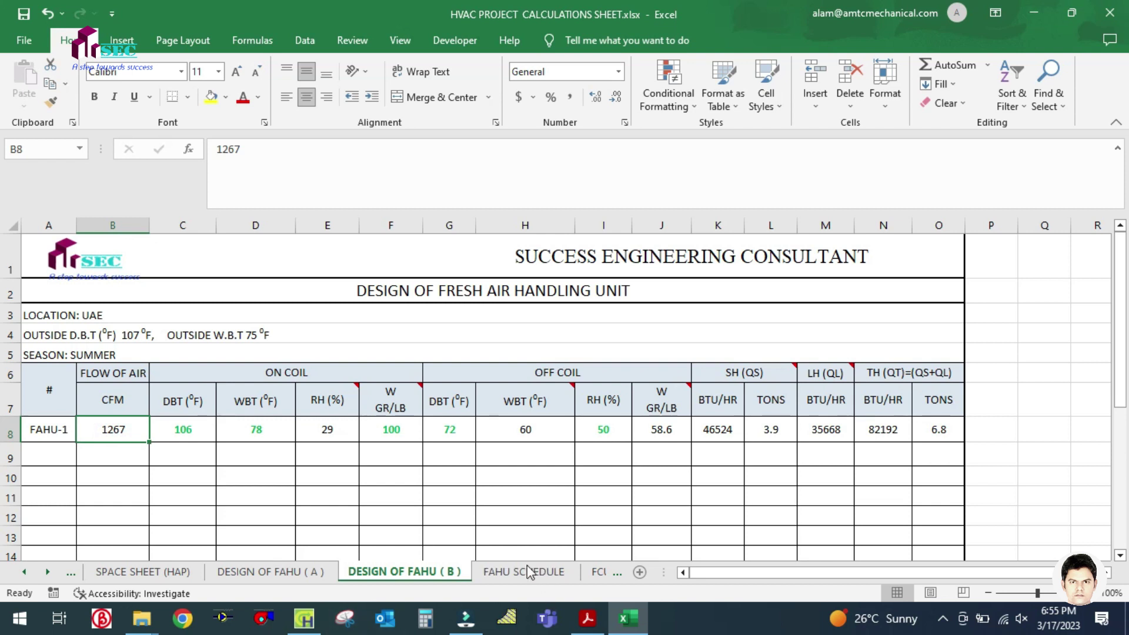
mouse_move(140, 628)
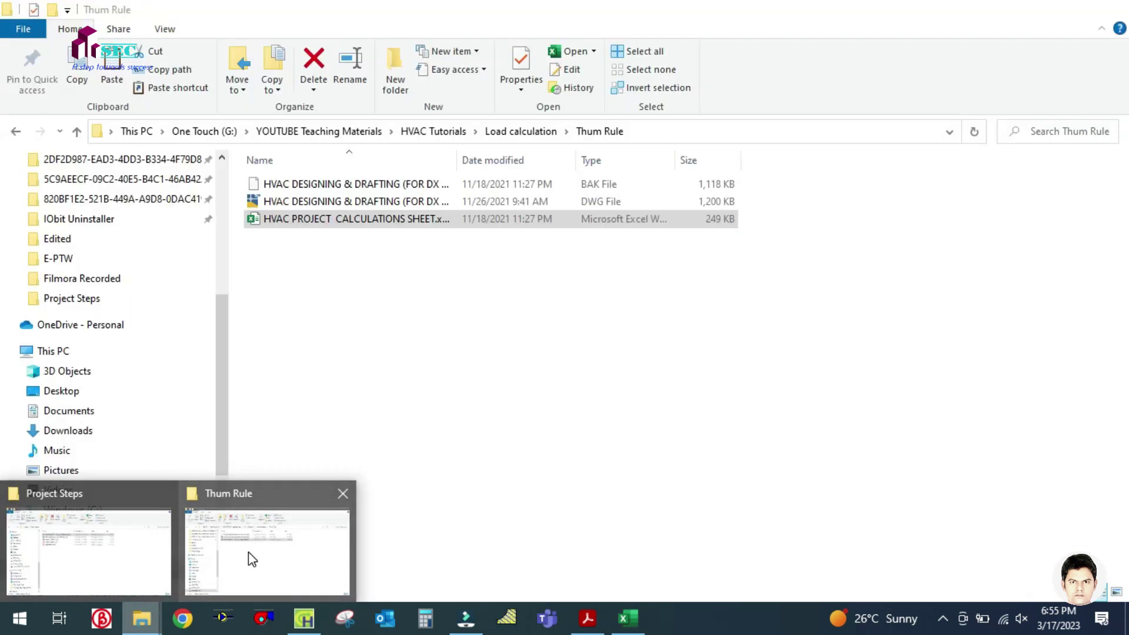
left_click(247, 552)
left_click(105, 573)
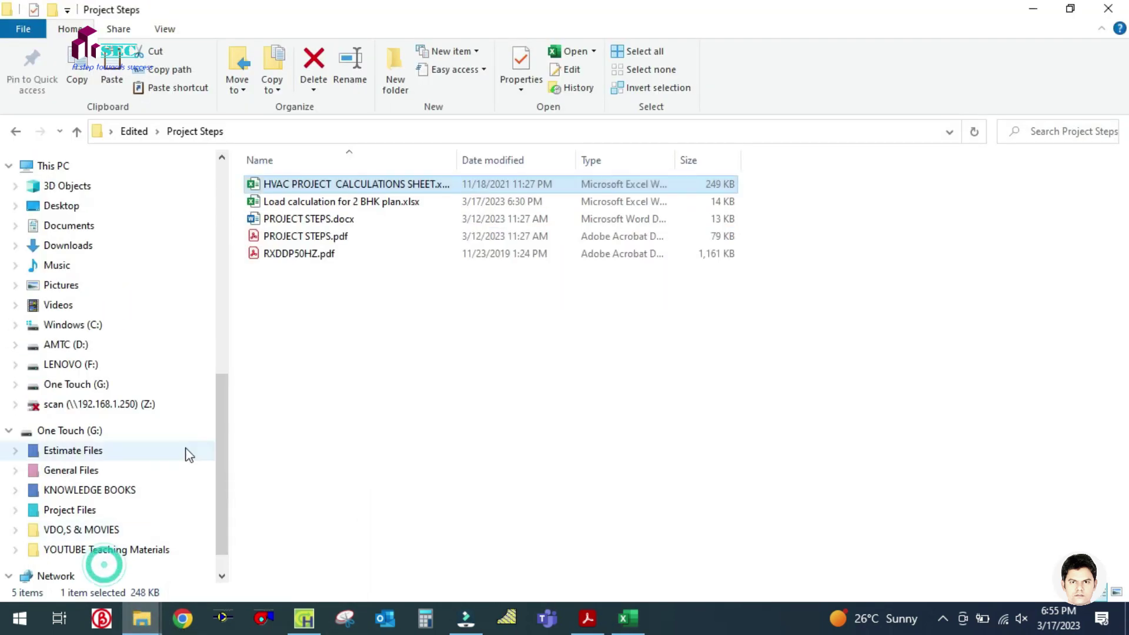
double_click(321, 201)
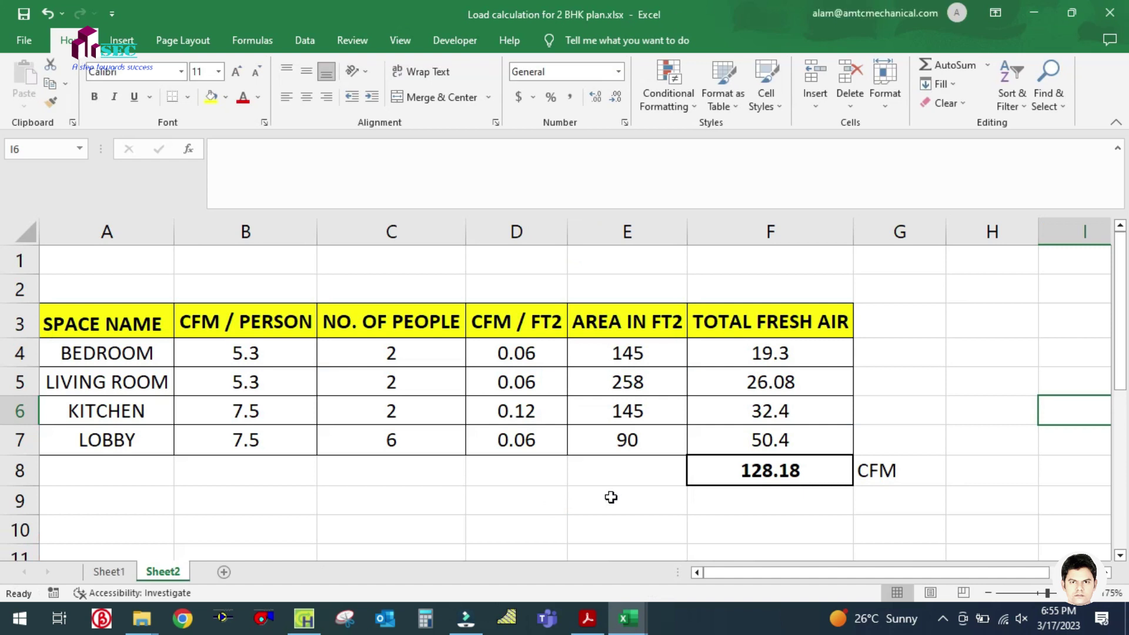
left_click(109, 572)
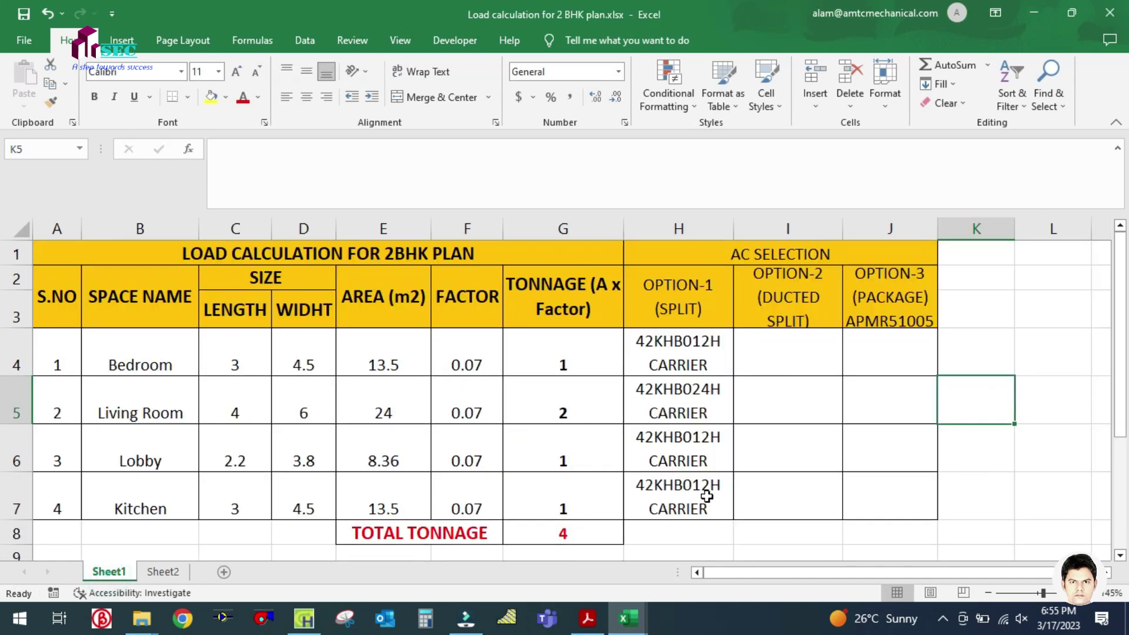
scroll(688, 504, "down", 1)
scroll(581, 481, "up", 1)
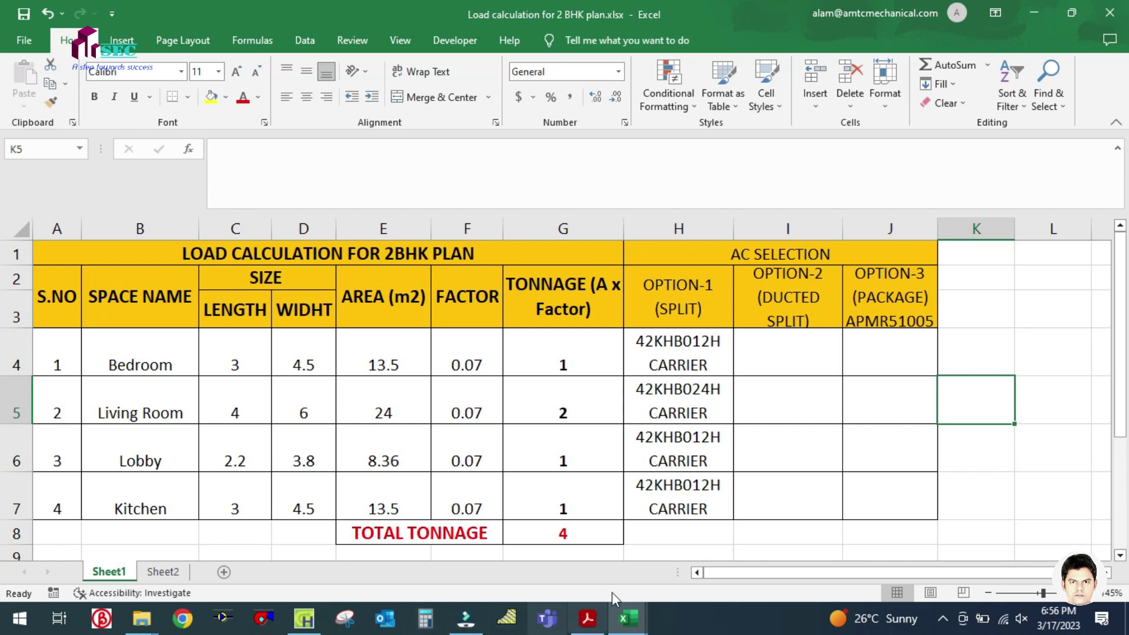
Write the note "1 TON = 400 CFM" in cell G11, below the total tonnage on Sheet1
left_click(425, 617)
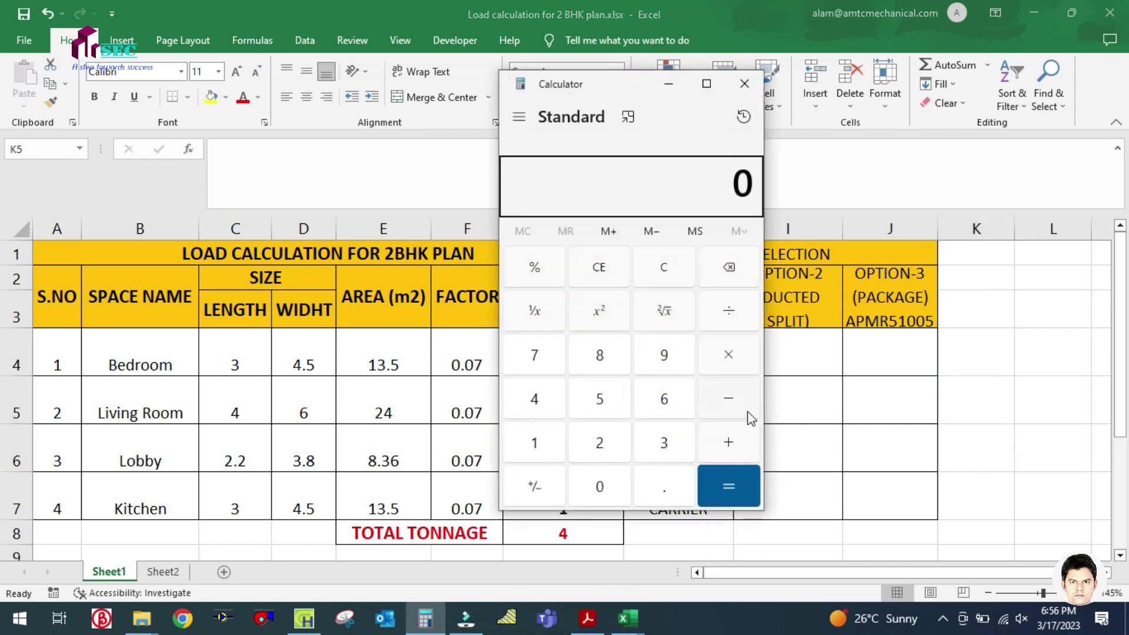
left_click(745, 84)
scroll(653, 426, "down", 2)
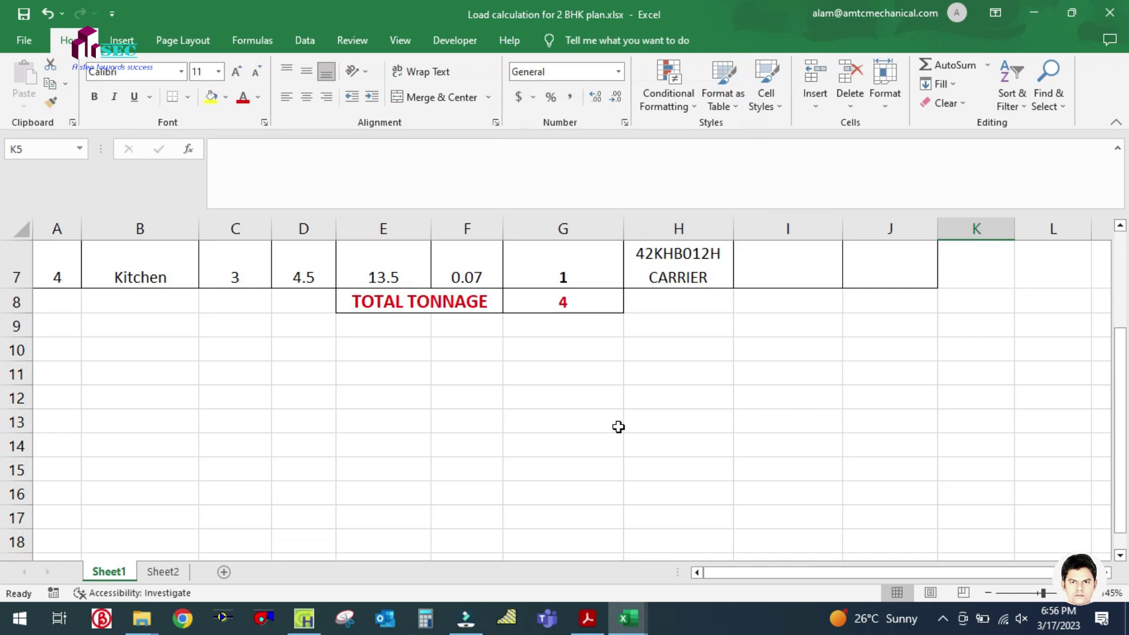
left_click(546, 373)
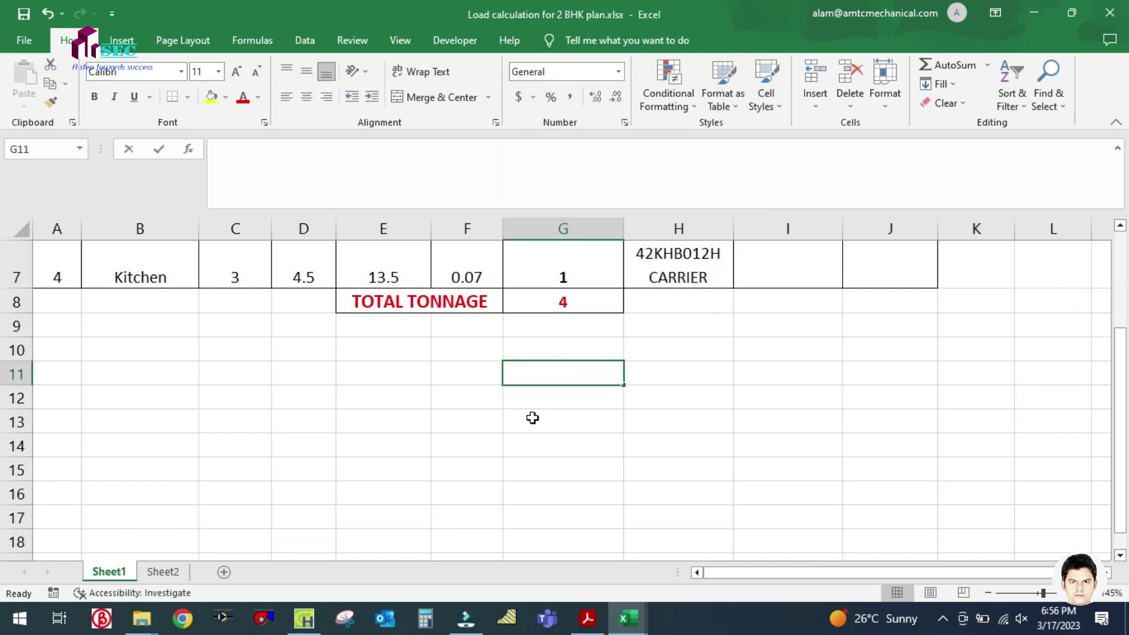
type("1")
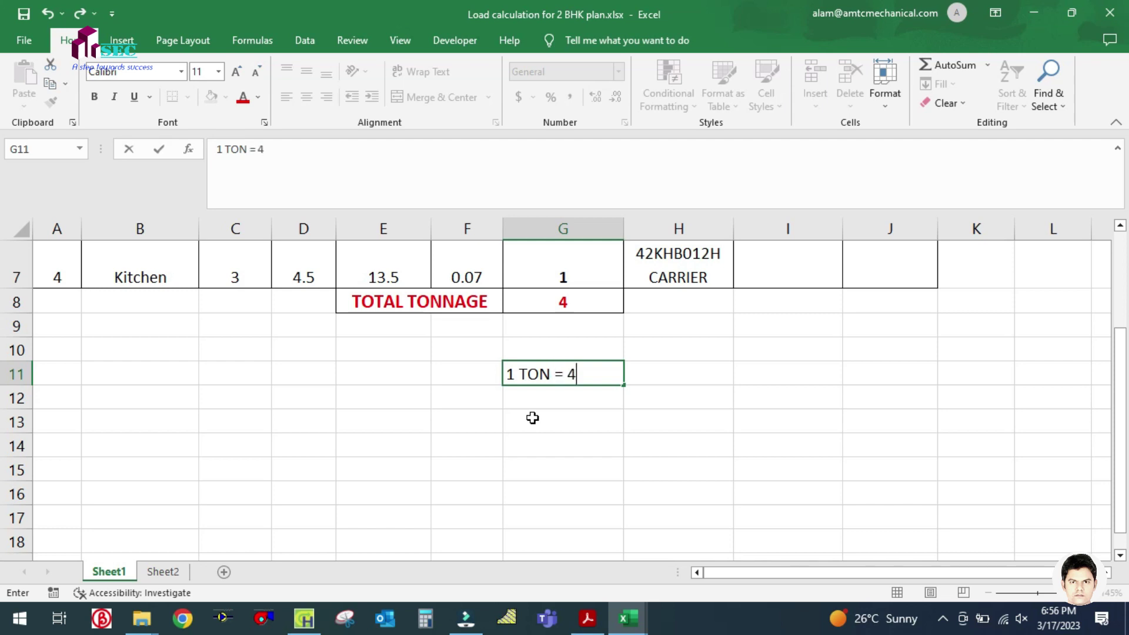
type("TON = 400 CFM")
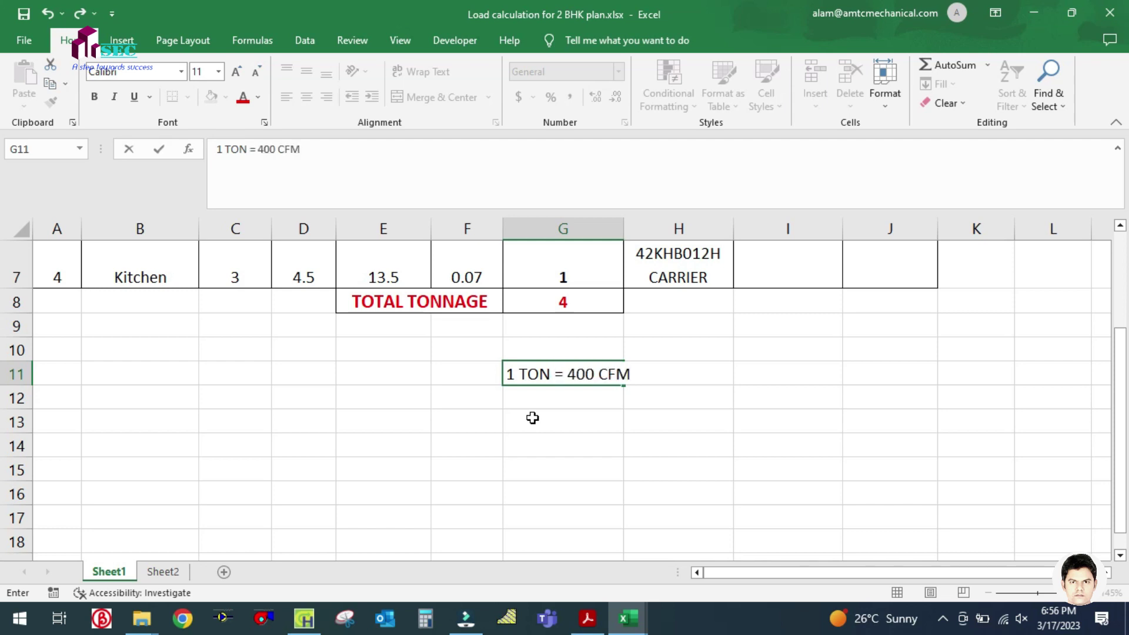
left_click(540, 424)
Try to enter the calculation "= 4 X 400 = 1600 CFM" in cell G12, under the conversion note
left_click(535, 397)
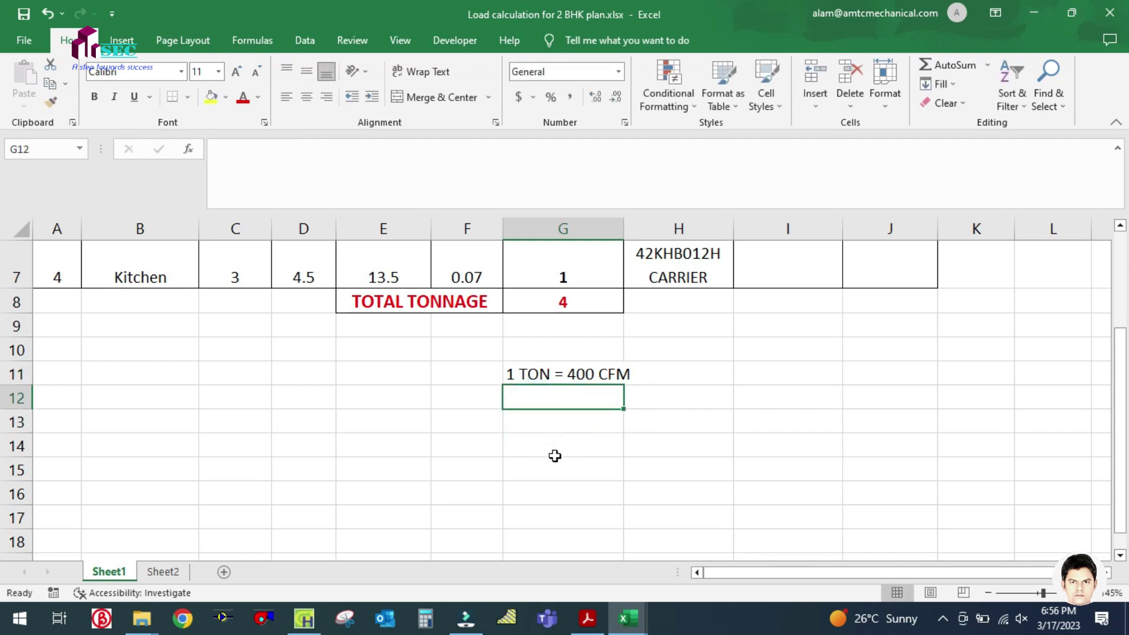
type("=")
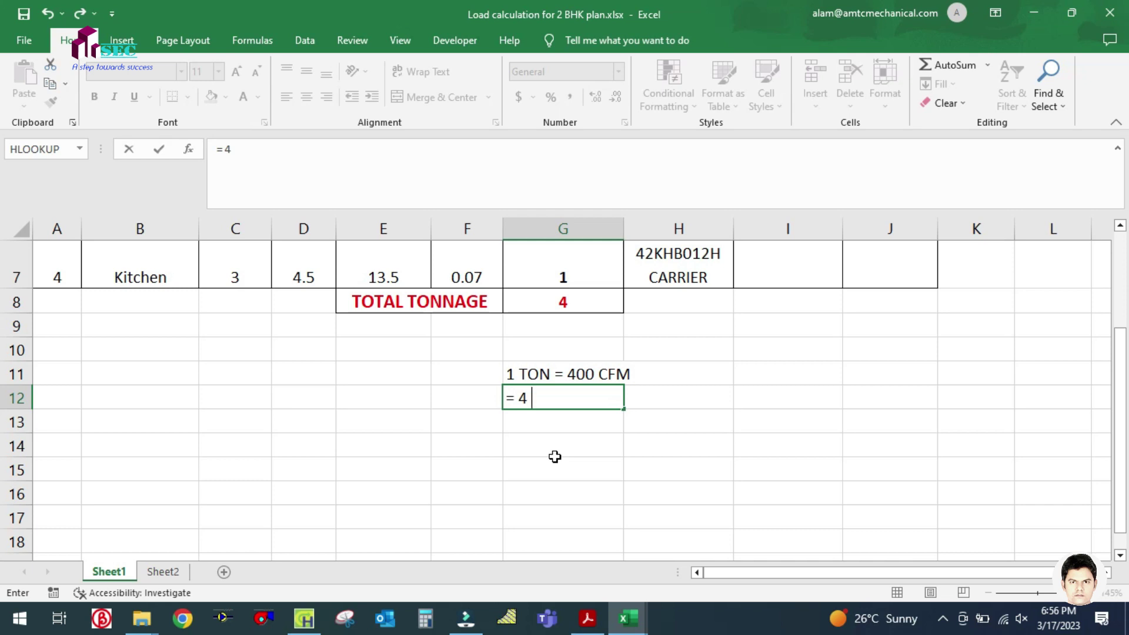
type("4 X 400 =")
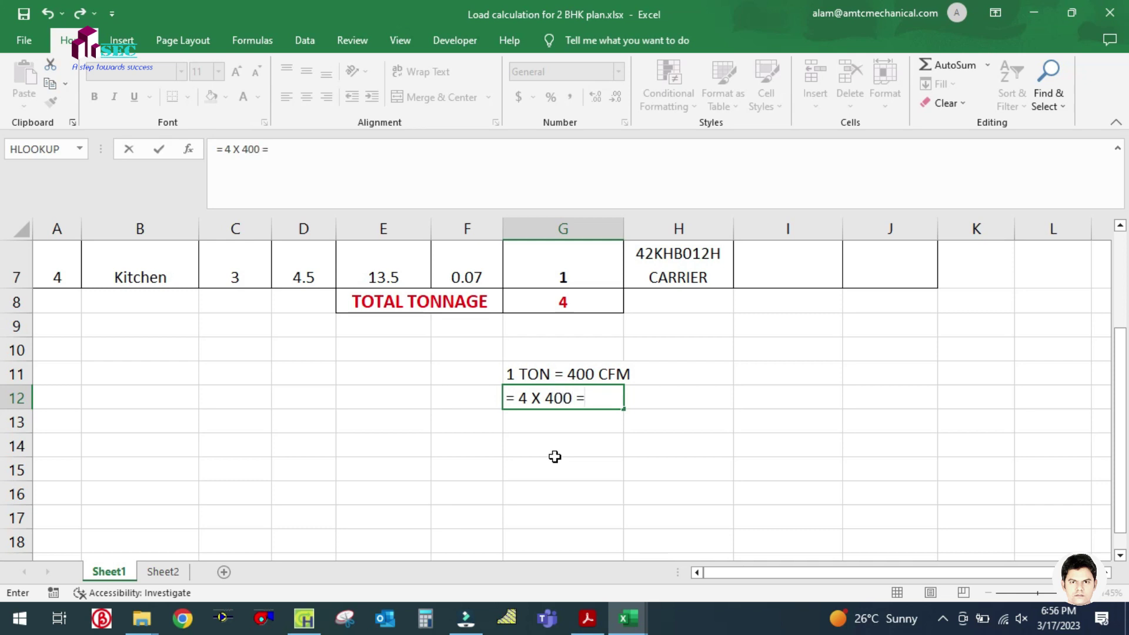
type(" 1600")
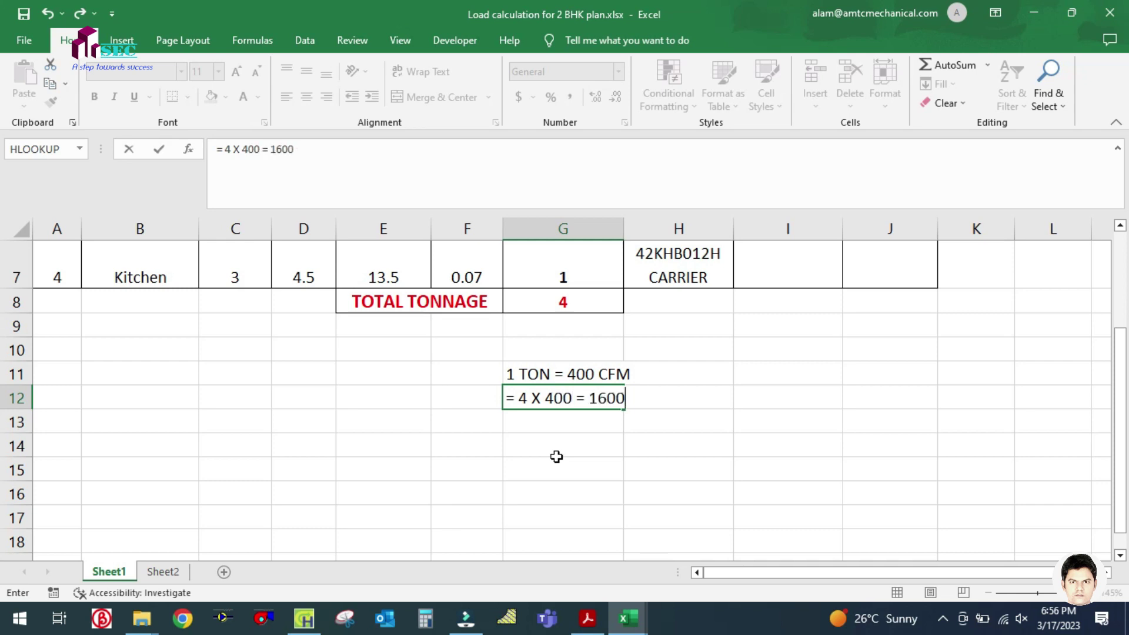
type(" CFM")
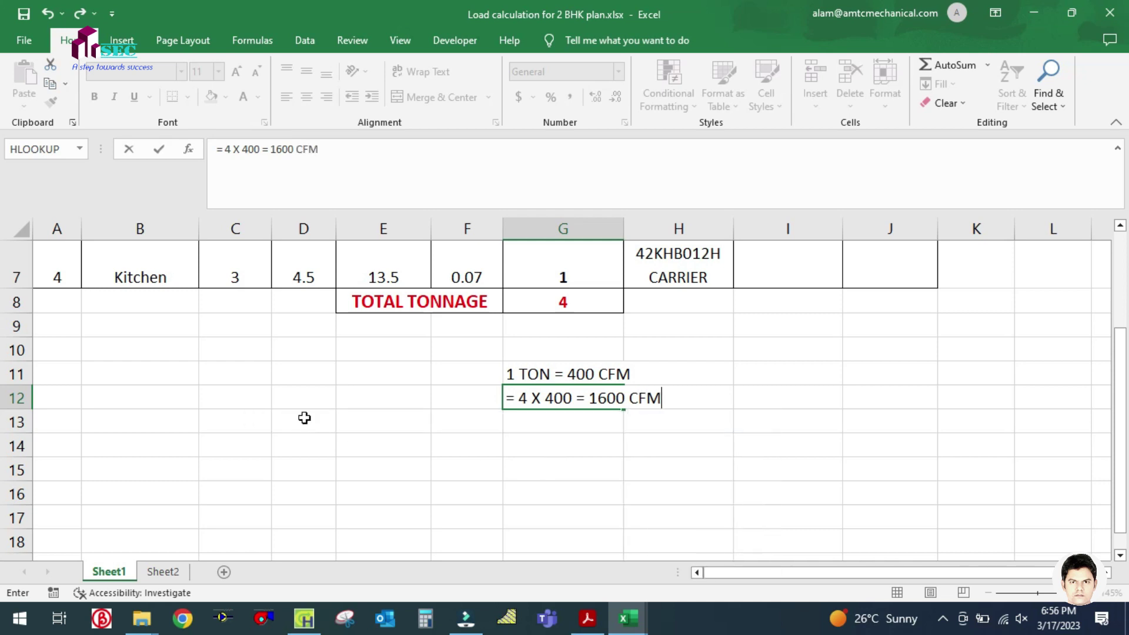
key("Return")
left_click(771, 248)
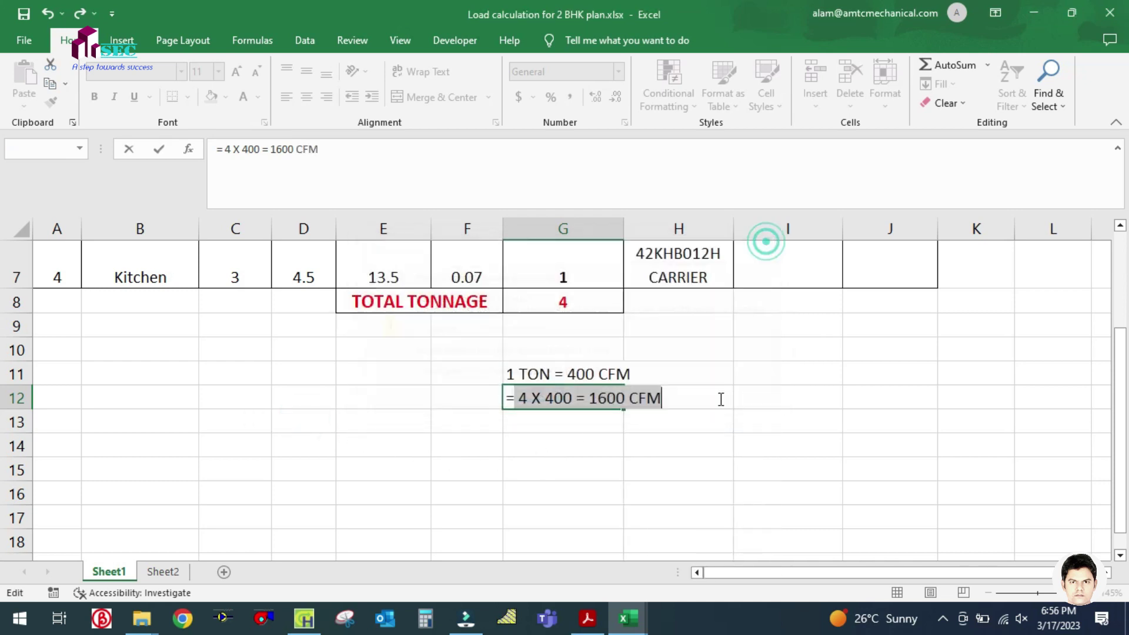
type("=")
left_click(700, 448)
key("Escape")
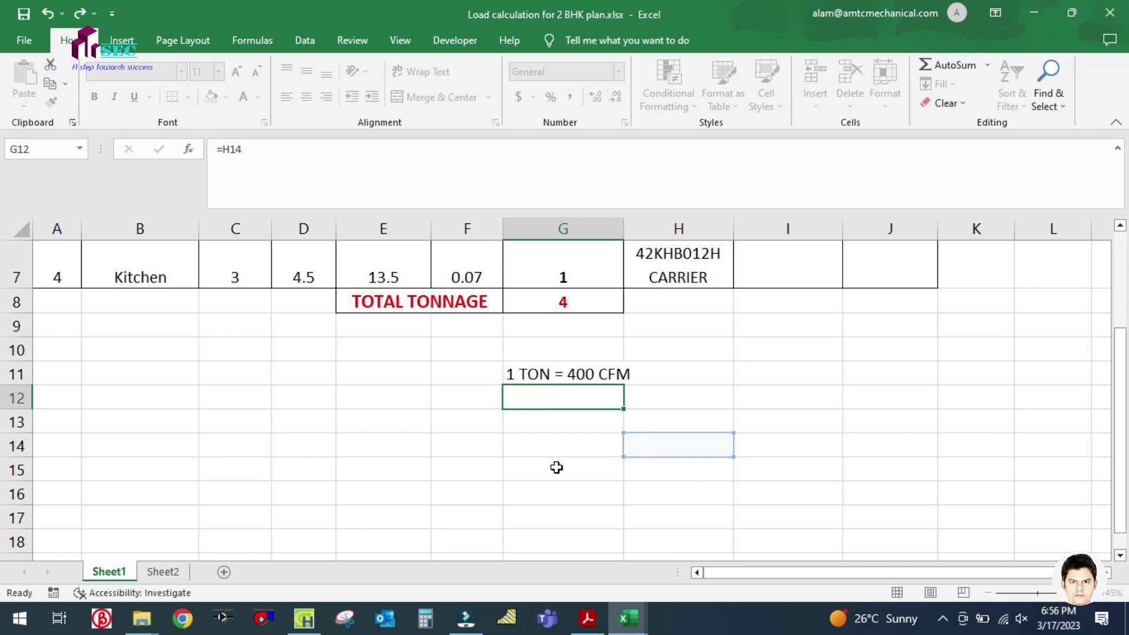
Try the entry "= 4 X 400 = 1600" in cell G12 with the suggested formula correction, and clear the cell
type("= 4 X 400")
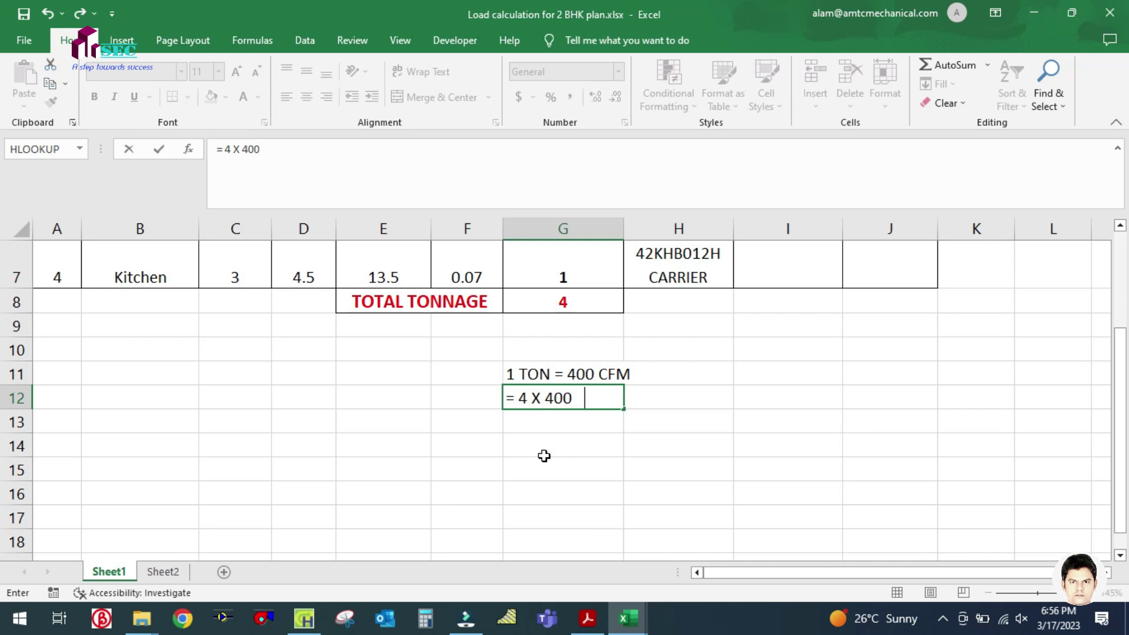
type(" = 1600")
key("Return")
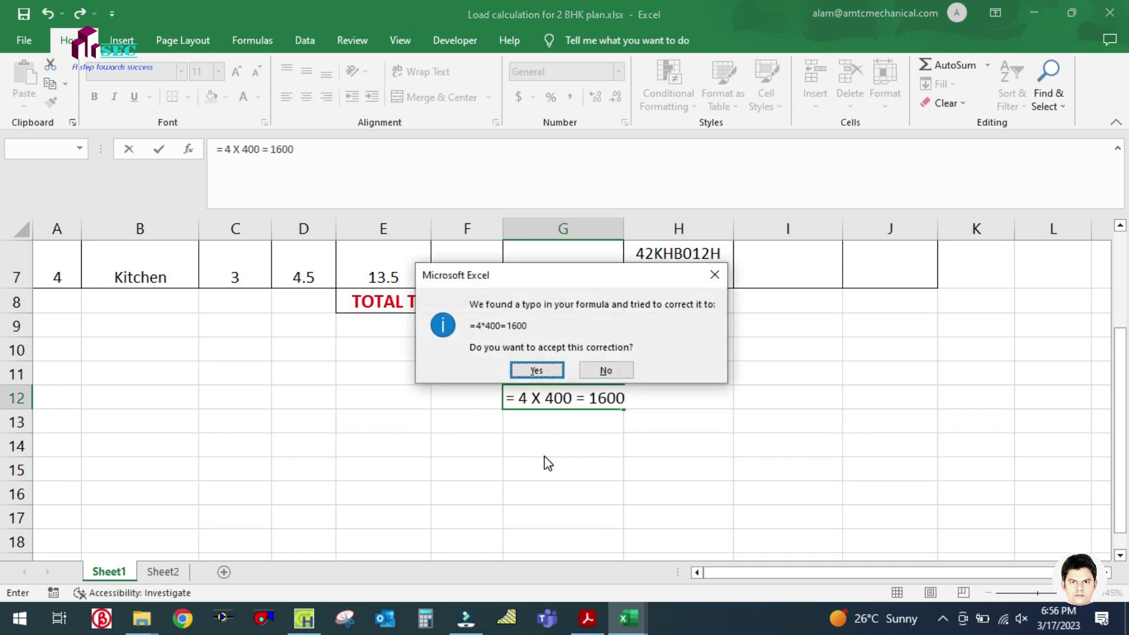
left_click(536, 370)
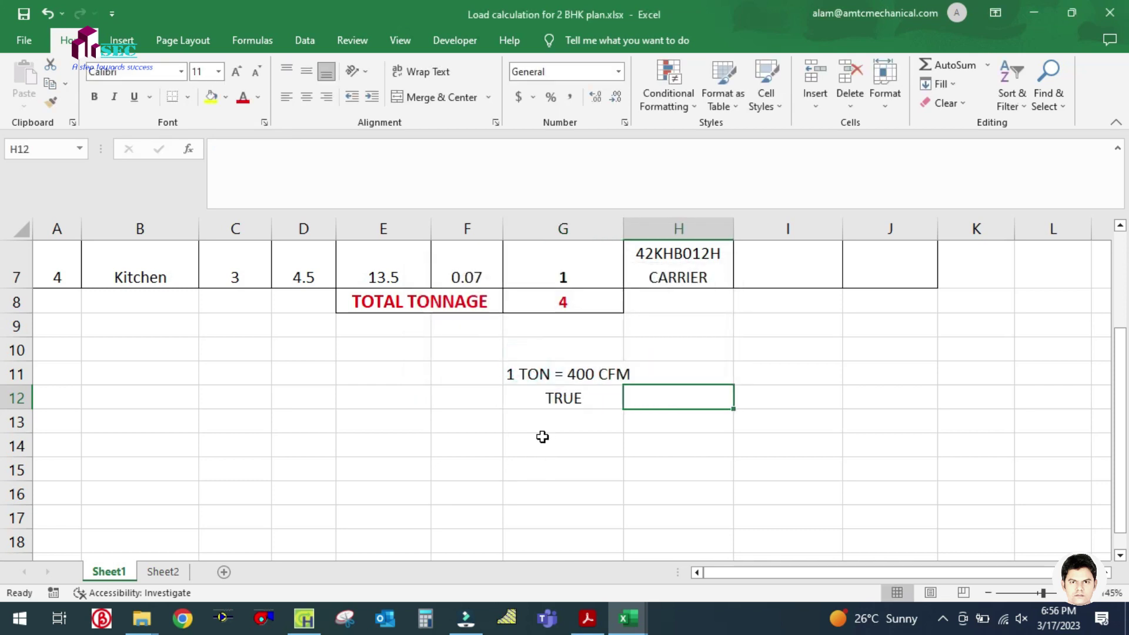
key("Delete")
left_click(567, 452)
Write the airflow calculation "4 * 400 = 1600" as plain text in cell G12, under the conversion note
left_click(563, 393)
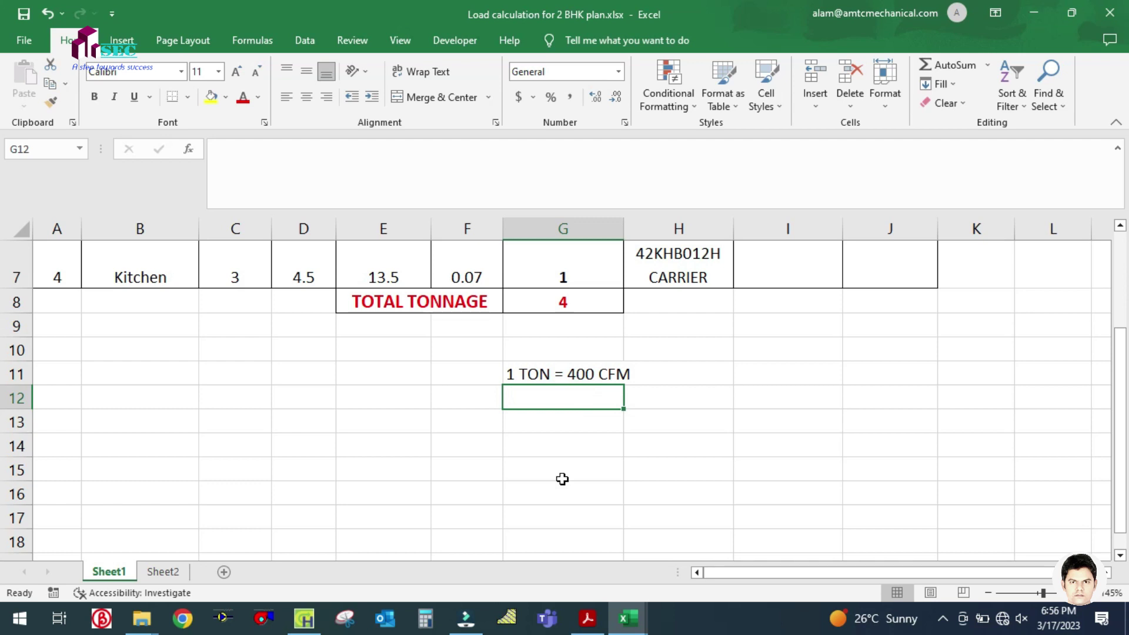
type("4")
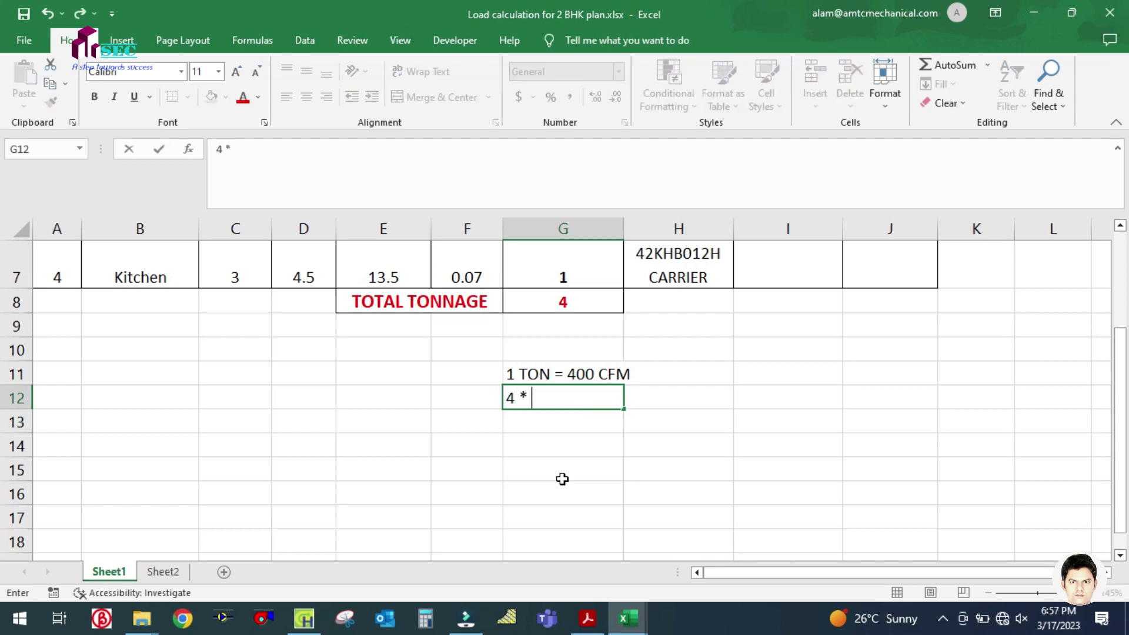
type(" * 400 ")
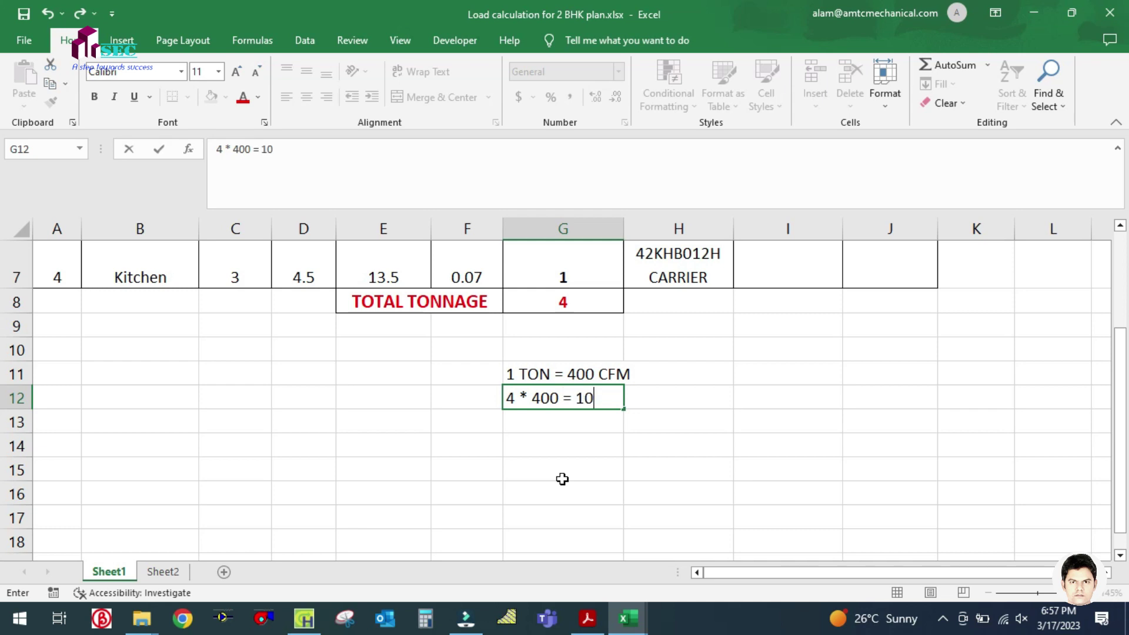
type("= 1600")
key("Tab")
left_click(561, 468)
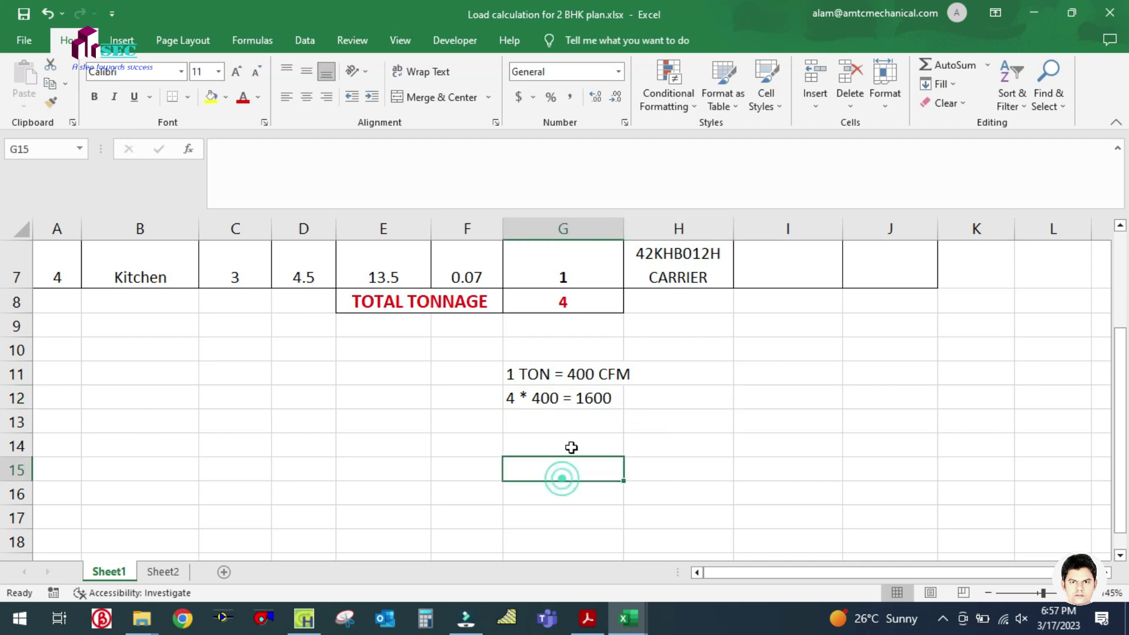
left_click(593, 398)
left_click(588, 427)
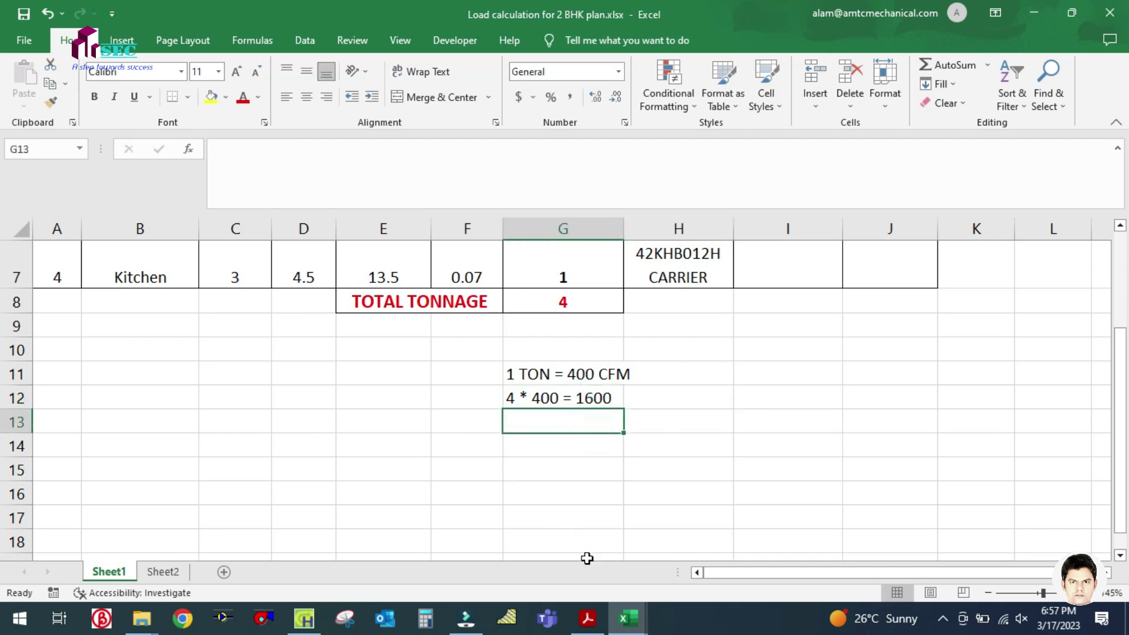
Back in the HVAC project calculations workbook, set the FAHU-1 air flow in the summer table to 1600 CFM
left_click(629, 619)
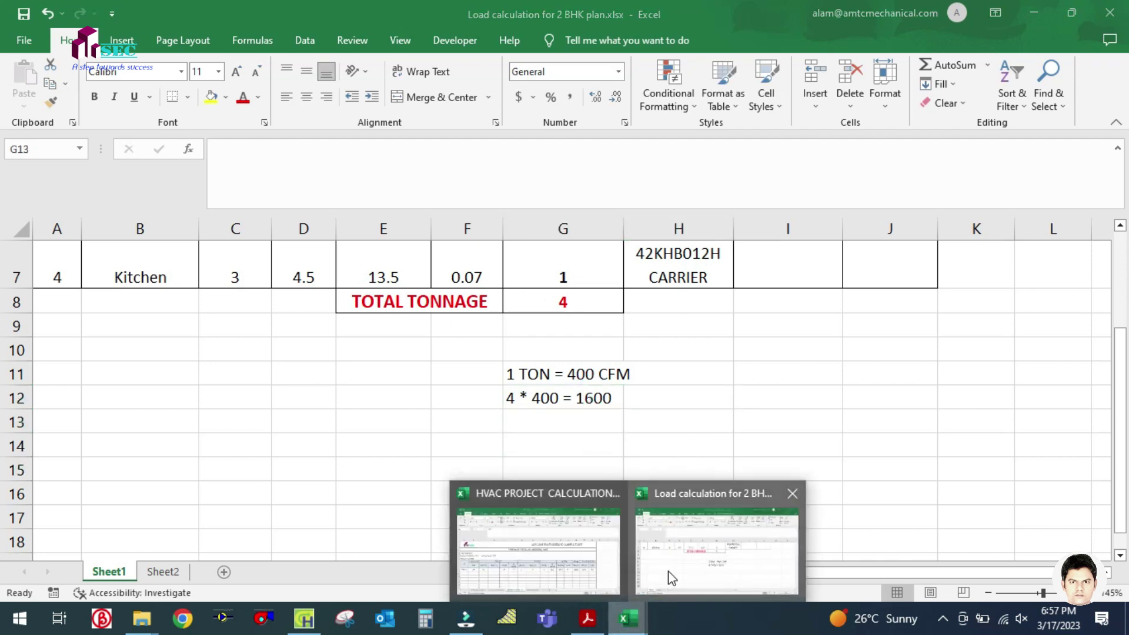
mouse_move(588, 567)
left_click(144, 494)
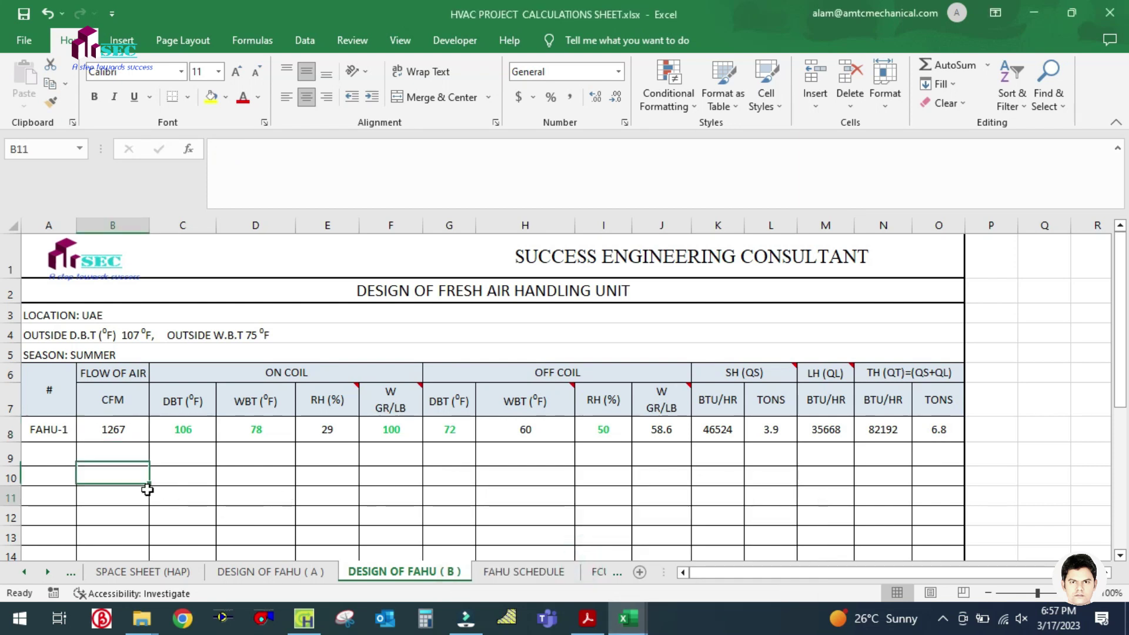
left_click(121, 434)
type("1")
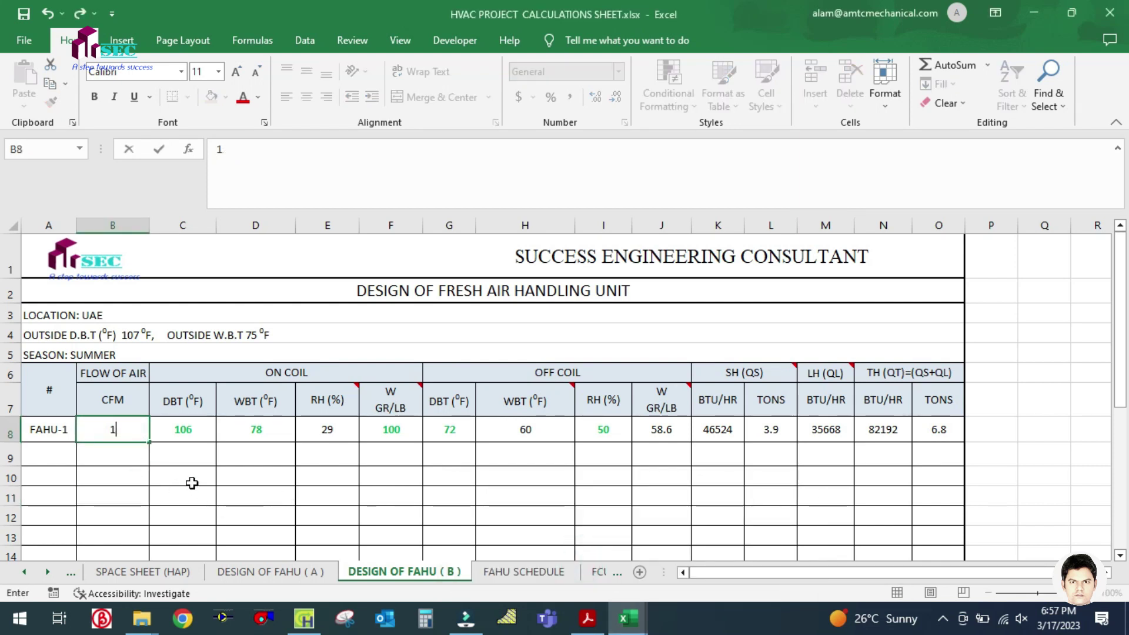
type("600")
left_click(189, 478)
Examine the on-coil and off-coil column groups of the summer table and the unit name and air flow of FAHU-1
left_click(182, 432)
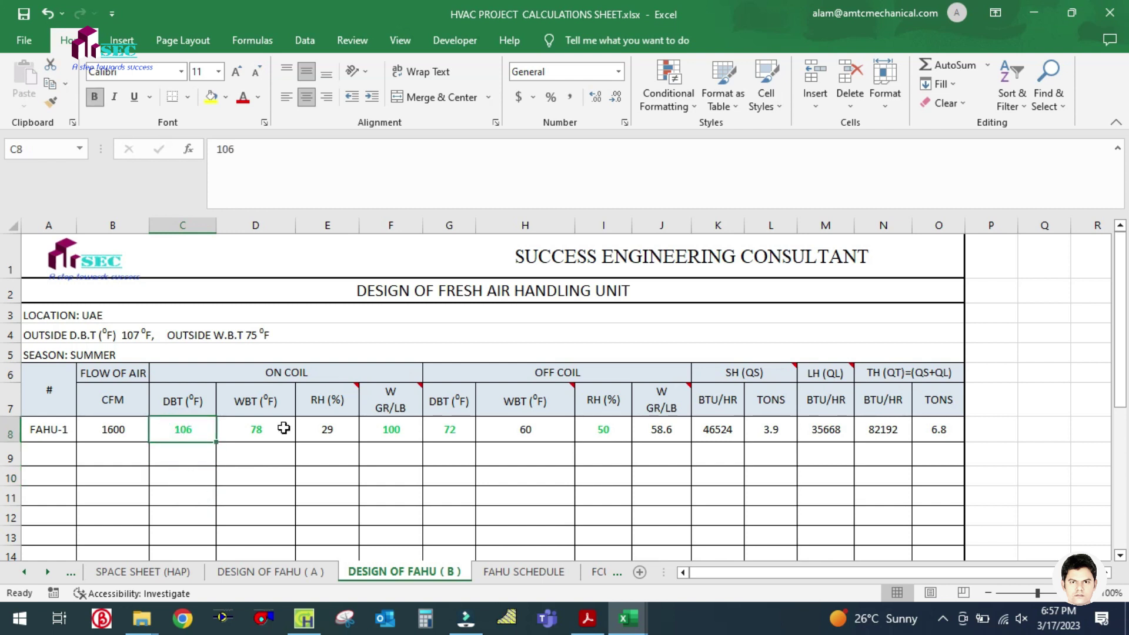
left_click(329, 373)
left_click(554, 374)
left_click(374, 376)
left_click(298, 498)
left_click(296, 372)
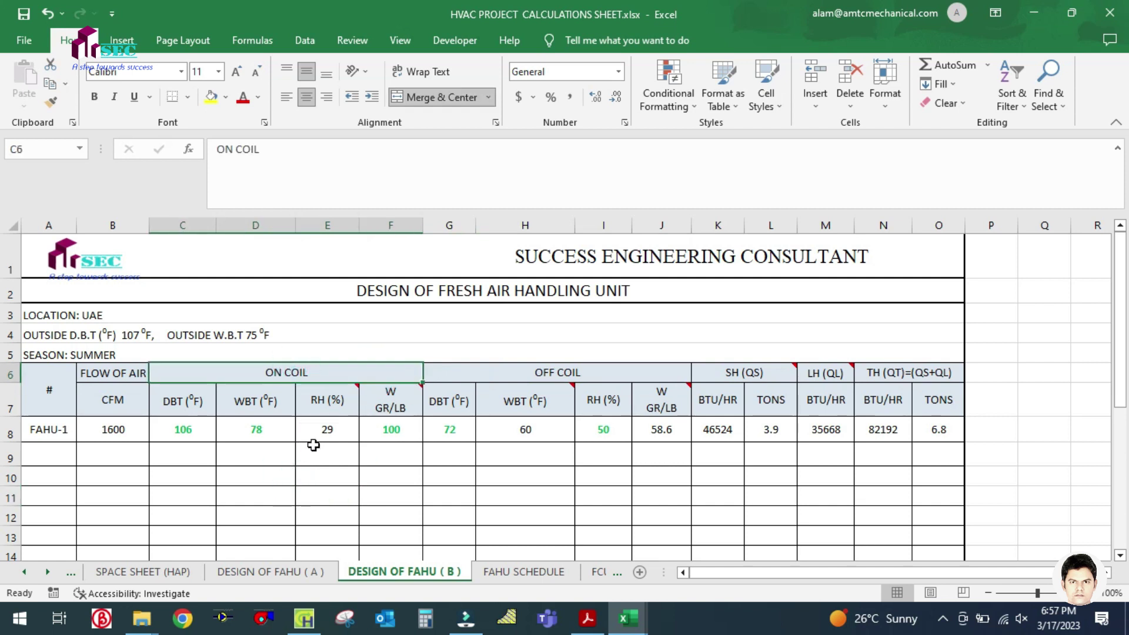
left_click(563, 374)
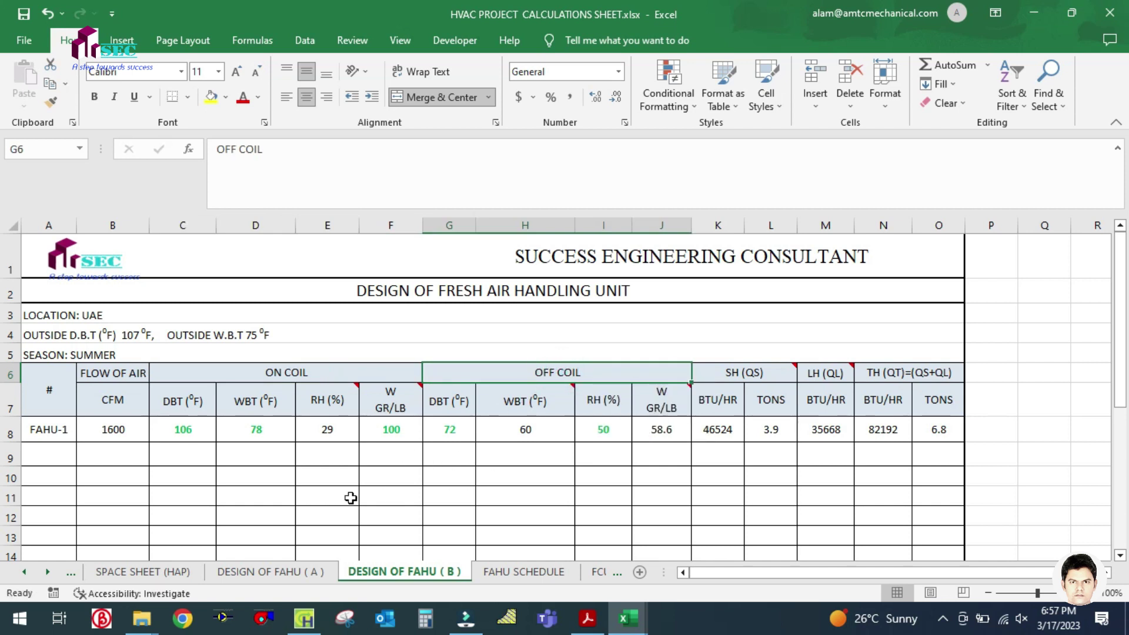
left_click(325, 510)
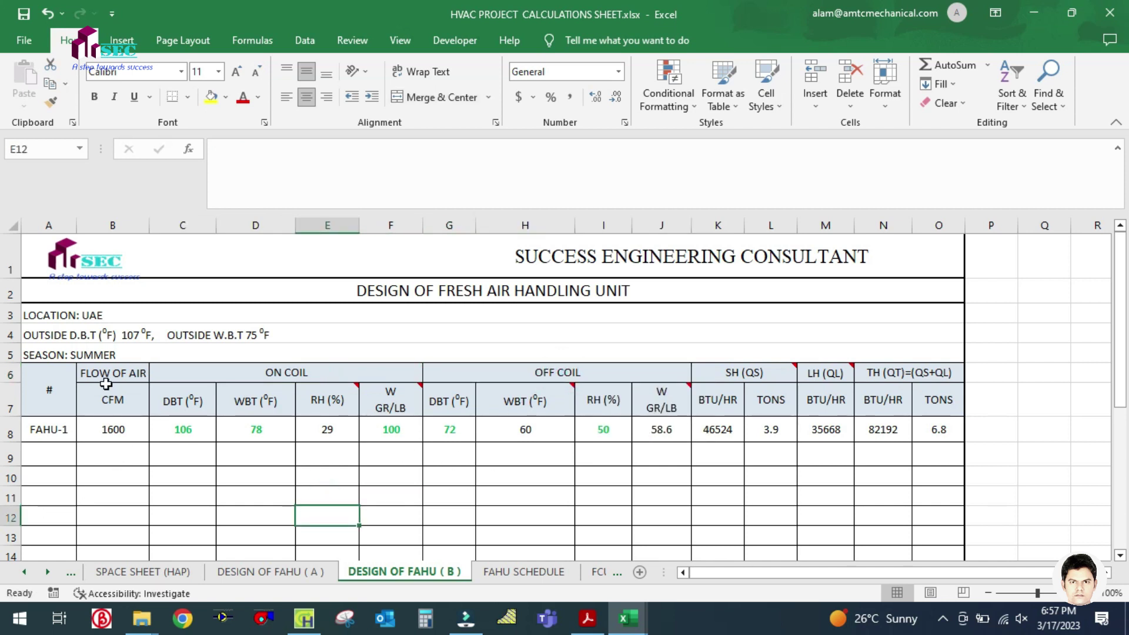
left_click(112, 430)
left_click(51, 431)
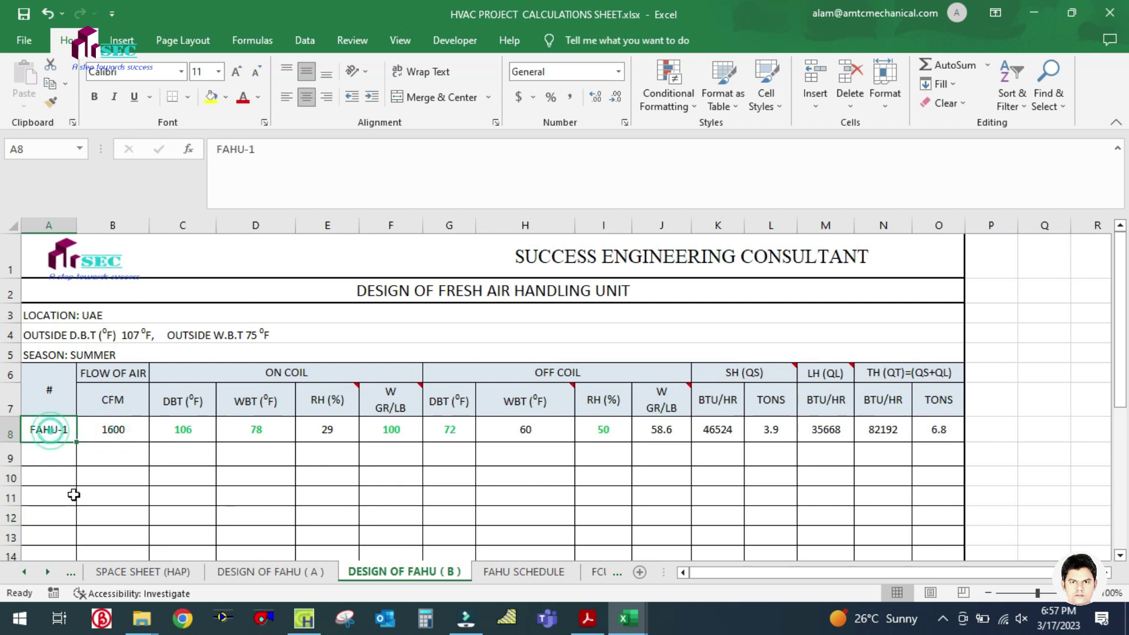
In the first row of the summer table, rename the unit as FAHU and set its on-coil dry-bulb temperature to 107 °F
type("FAHU")
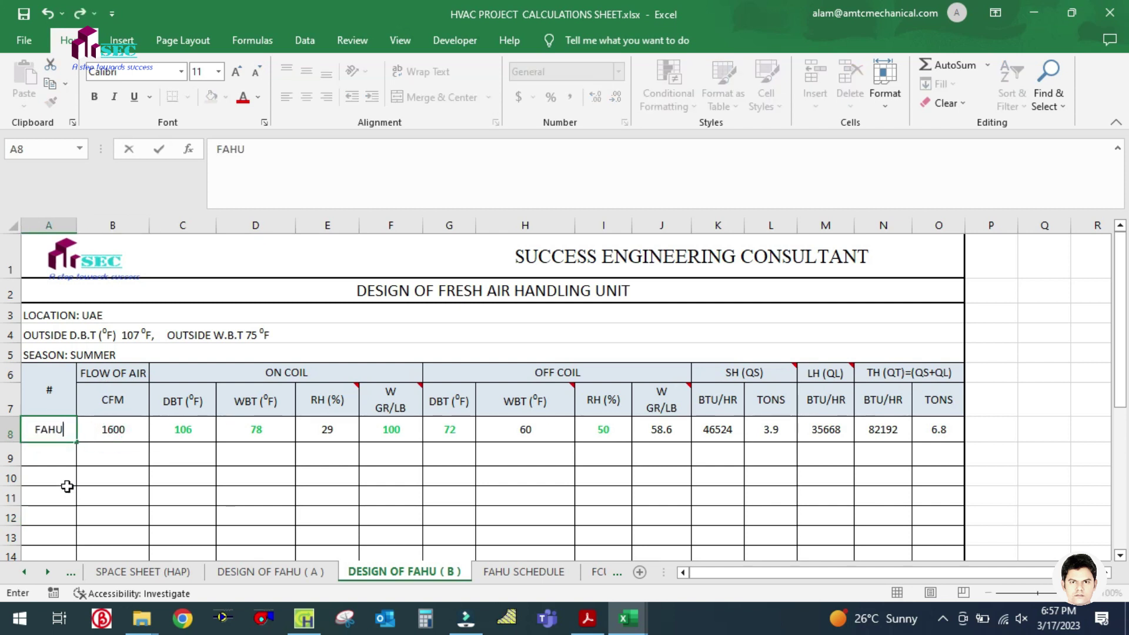
left_click(194, 460)
left_click(114, 429)
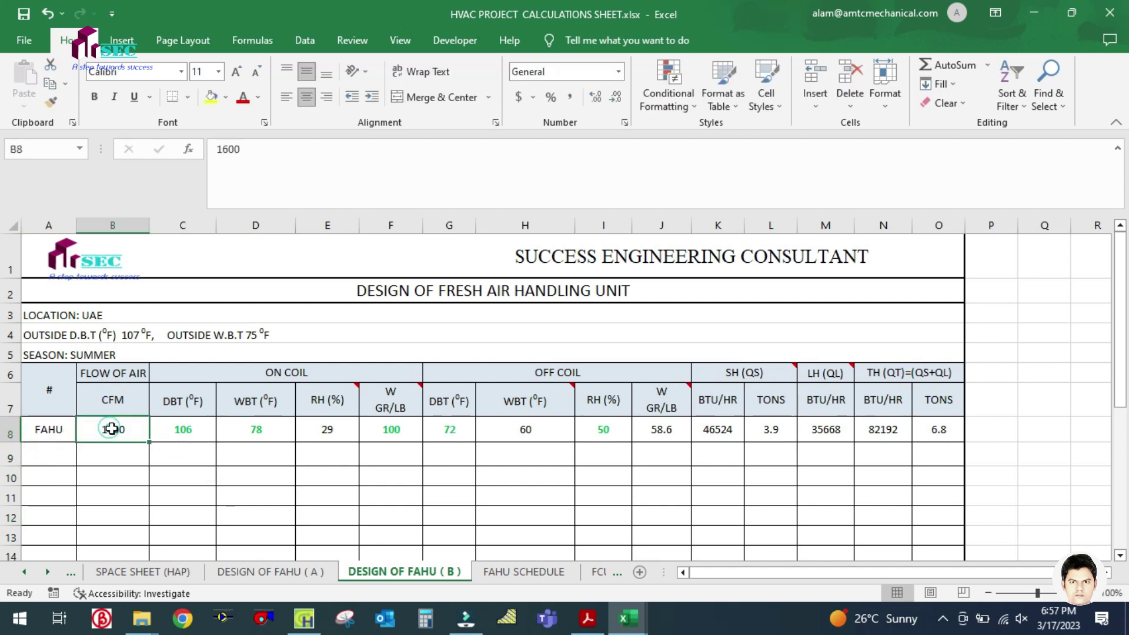
left_click(192, 438)
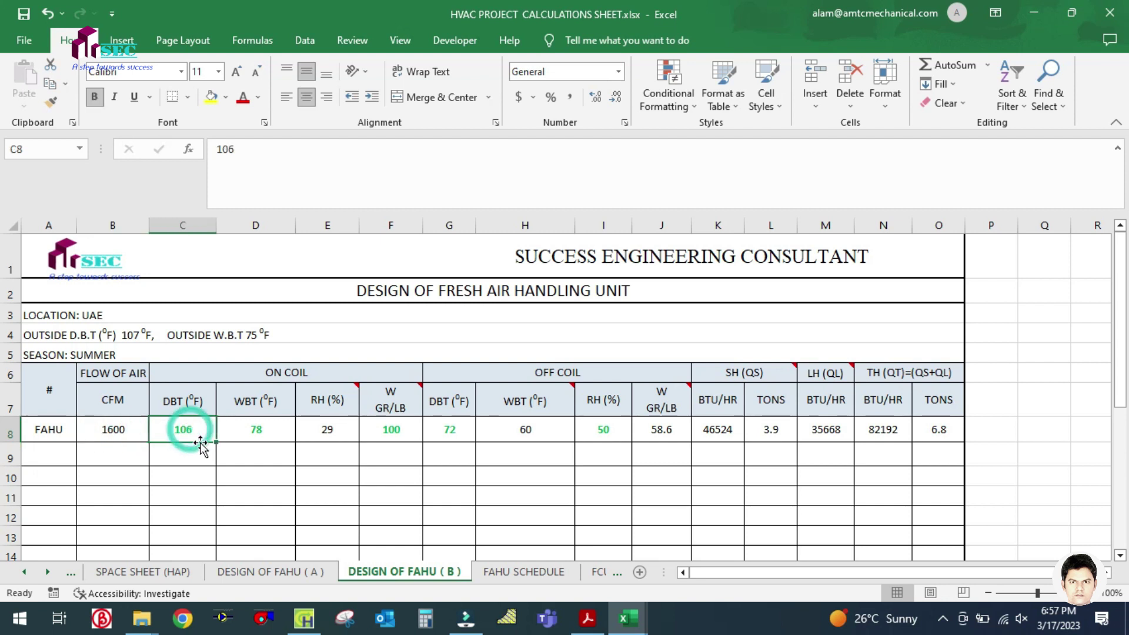
type("1")
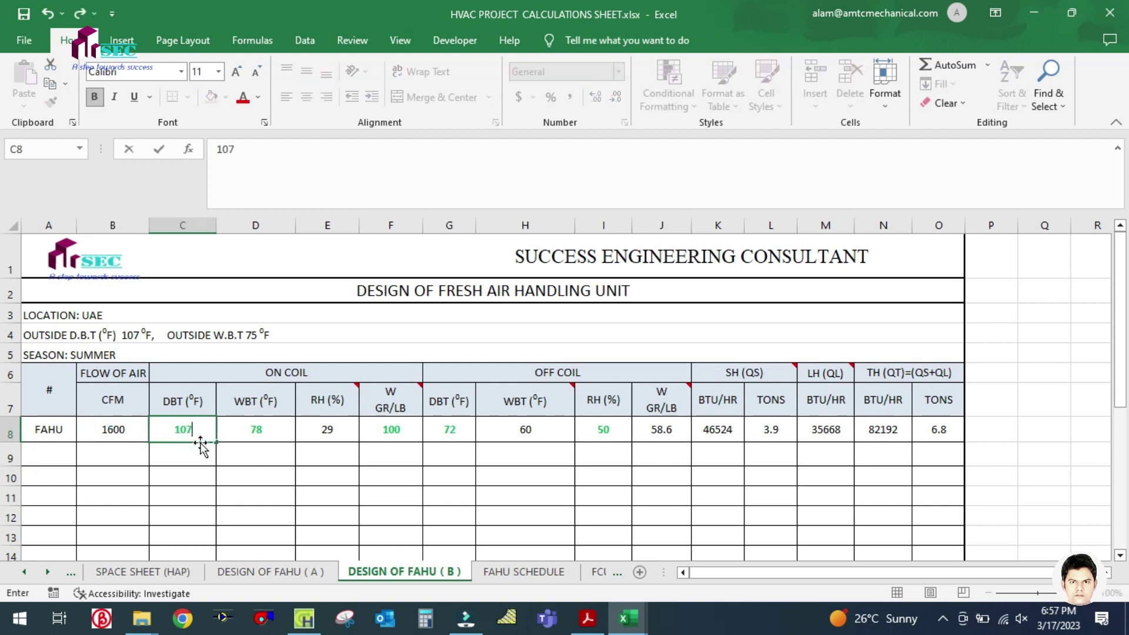
left_click(206, 492)
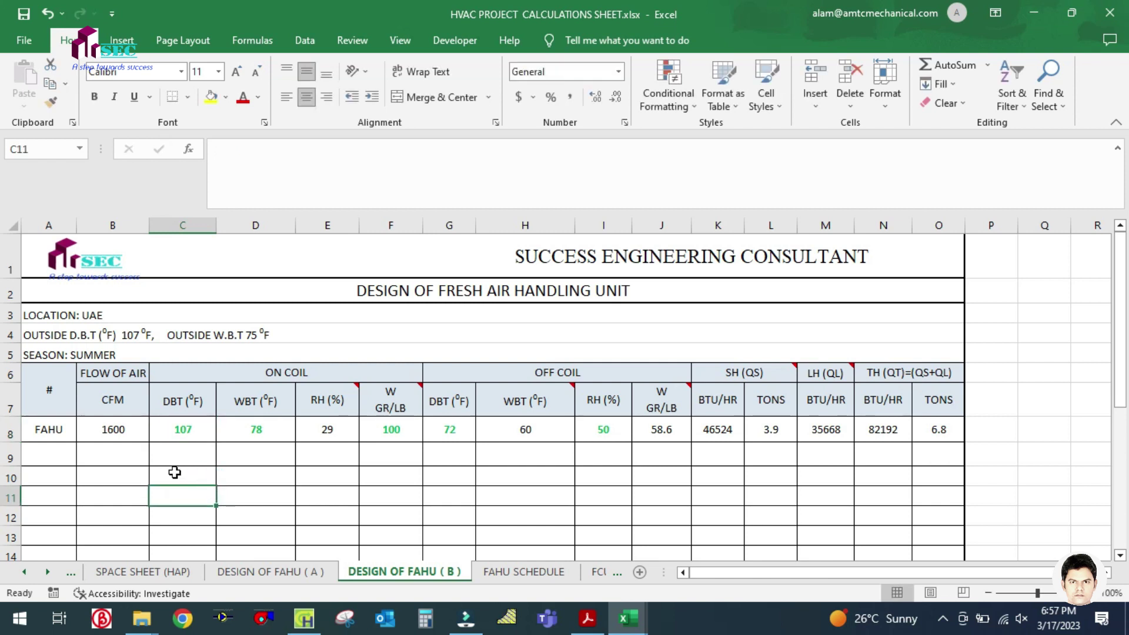
Set the on-coil wet-bulb temperature of the FAHU row to 75 °F
scroll(181, 470, "up", 1, "ctrl")
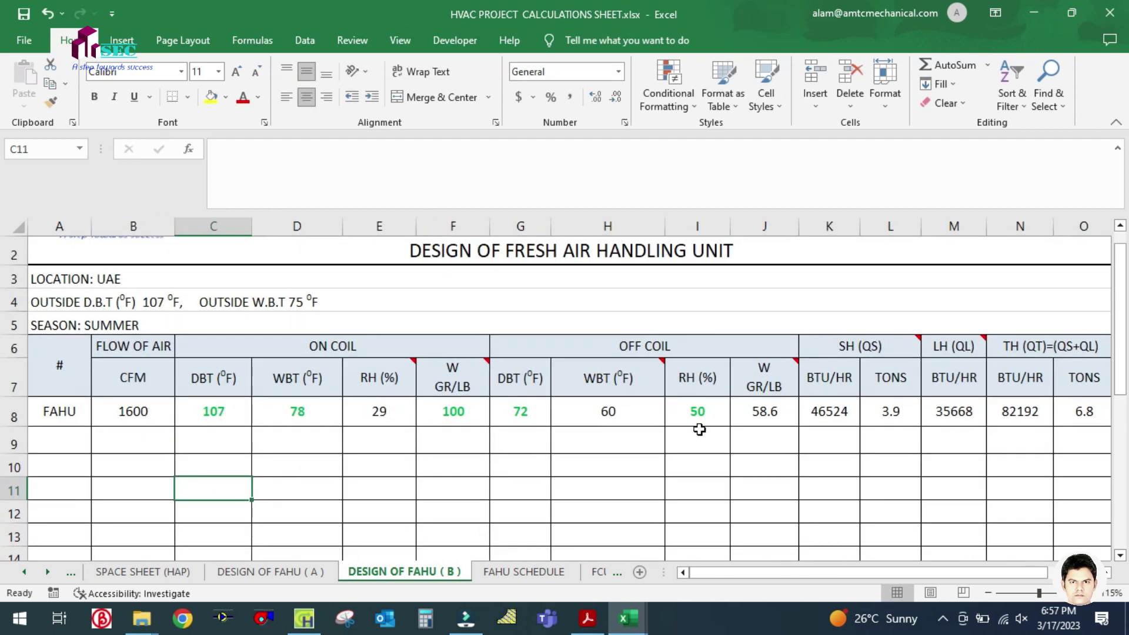
scroll(265, 453, "up", 1, "ctrl")
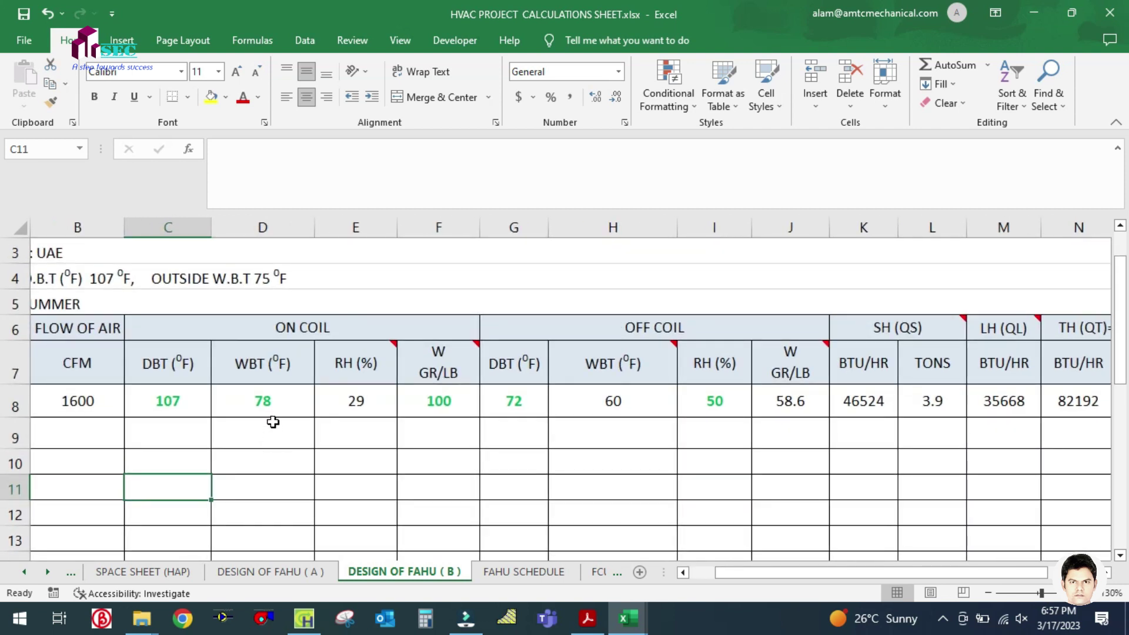
left_click(269, 400)
scroll(267, 474, "up", 1)
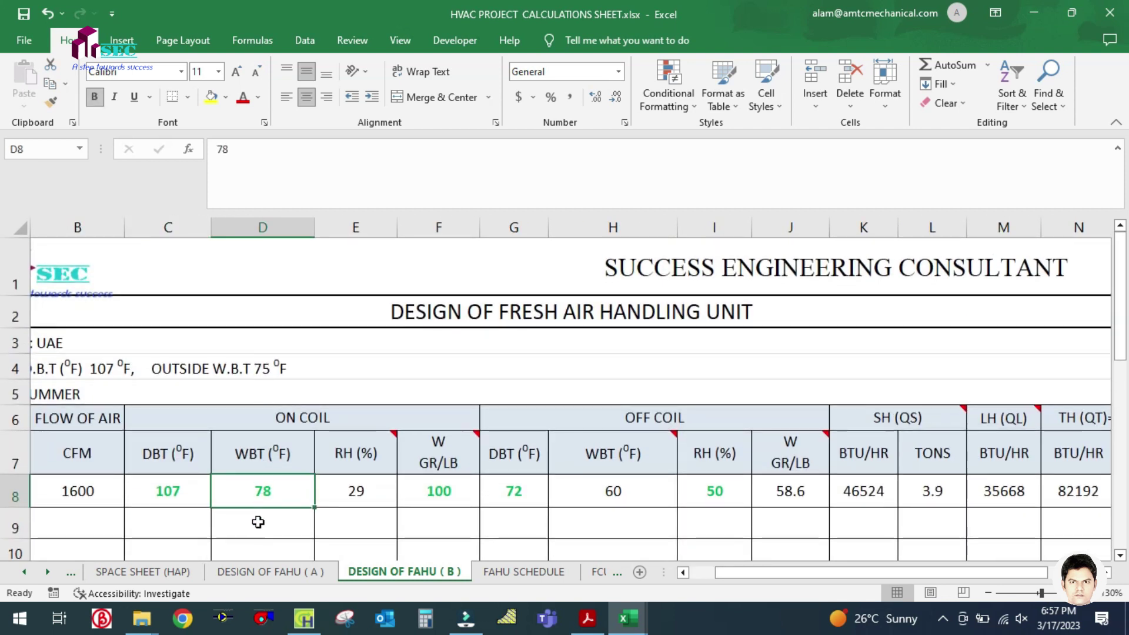
type("75")
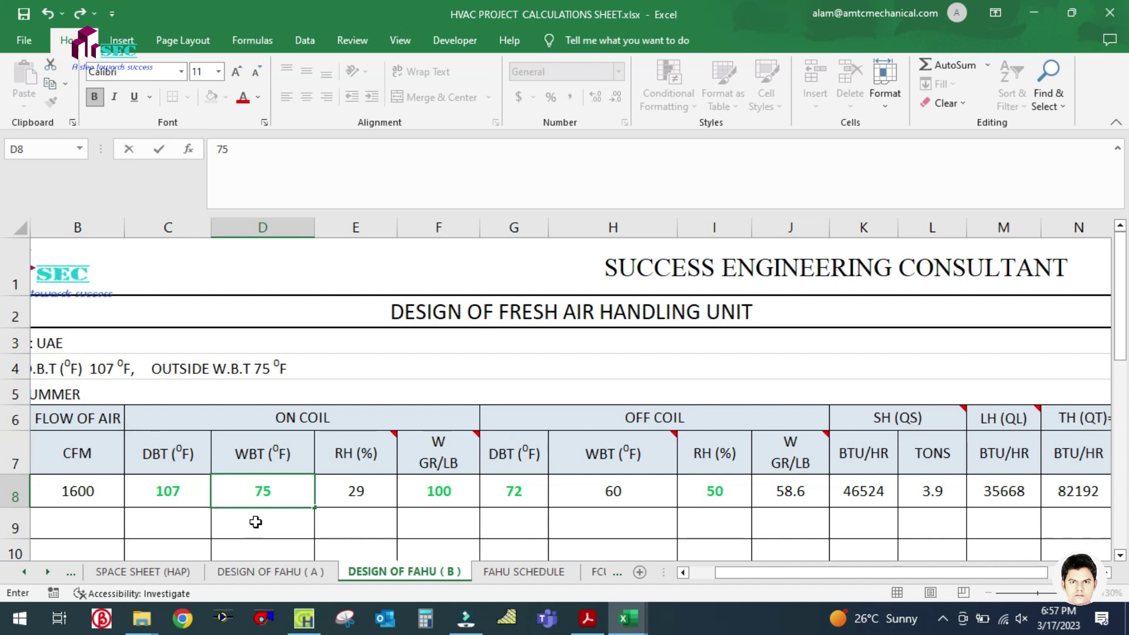
left_click(253, 522)
scroll(292, 488, "down", 1)
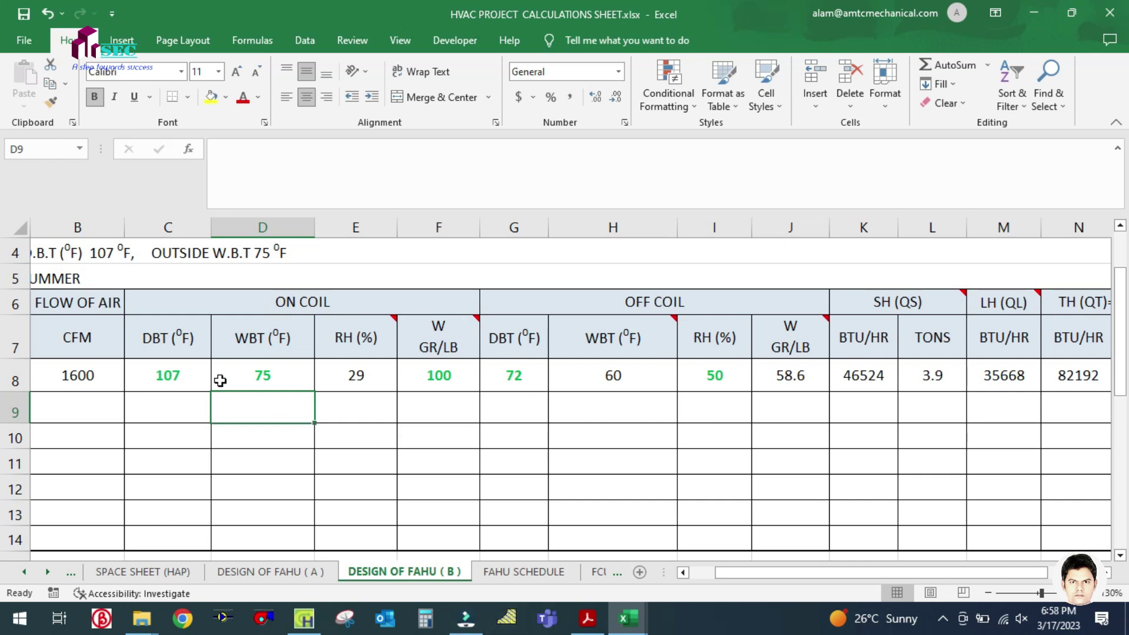
left_click(166, 378)
left_click(238, 374)
left_click(170, 377)
left_click(277, 370)
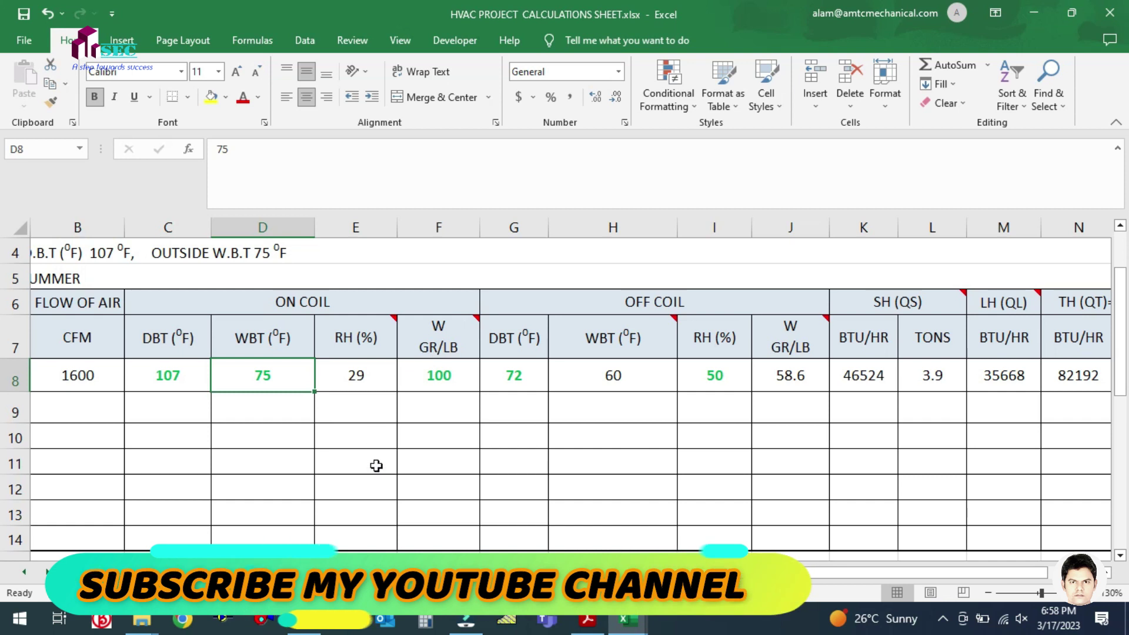
left_click(341, 477)
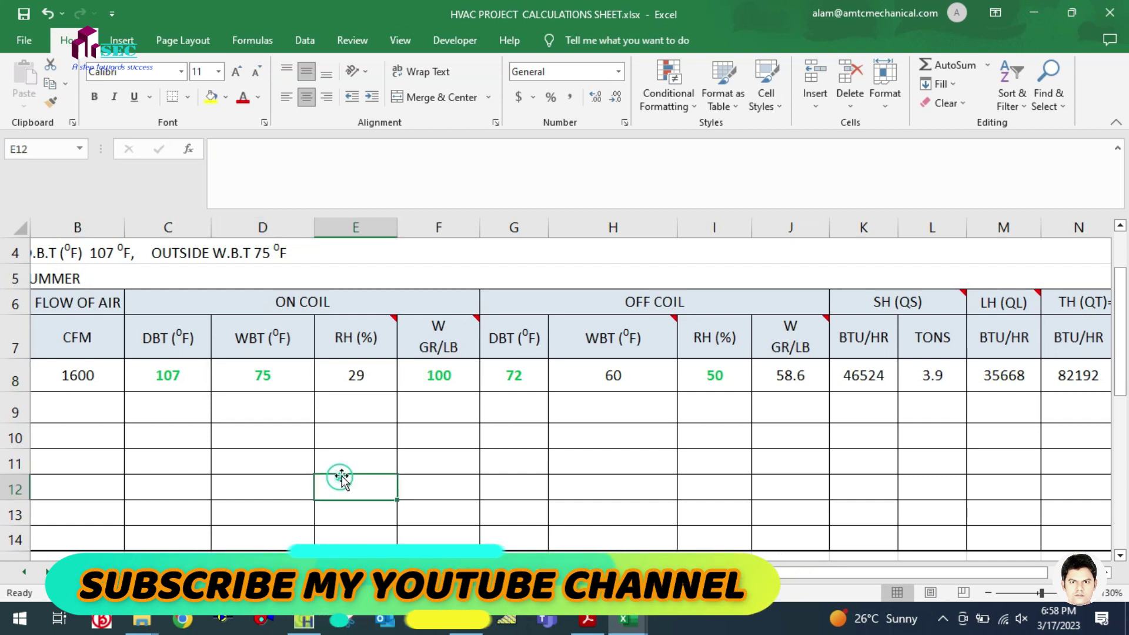
Switch to HDPsyChart, skip the user registration, and add a new state point in the Psychrometric Processes window
left_click(504, 625)
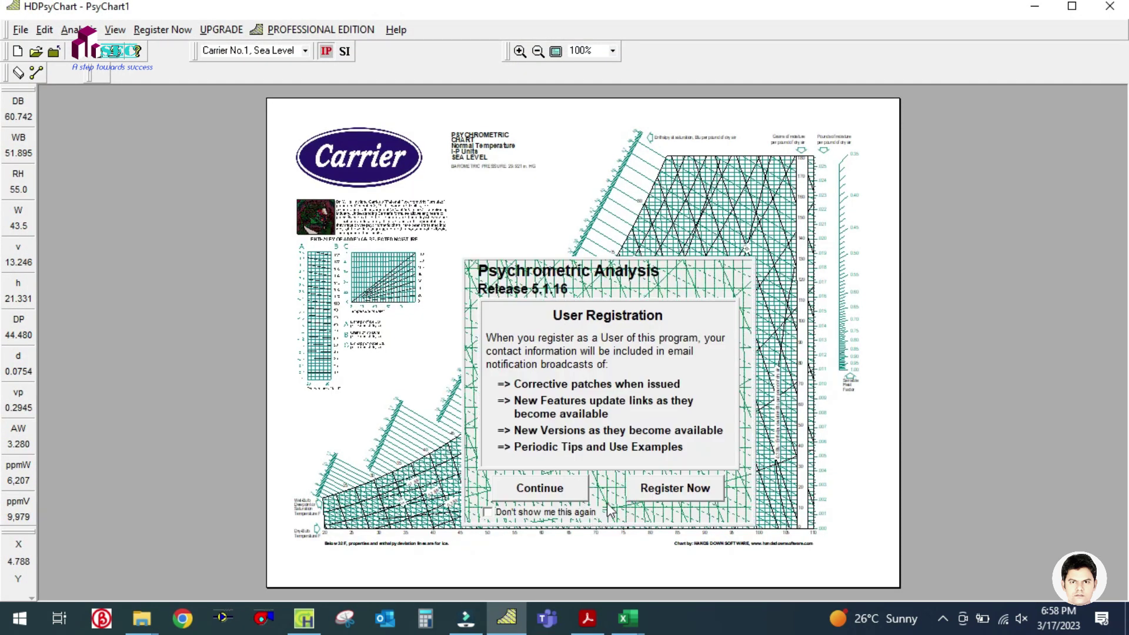
left_click(557, 491)
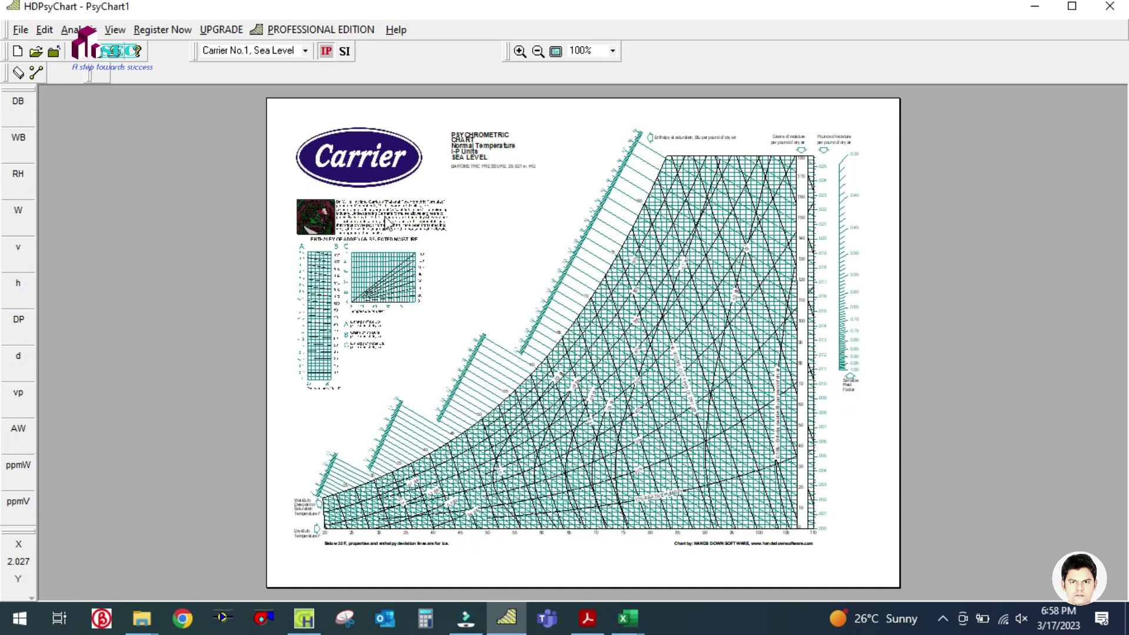
left_click(18, 56)
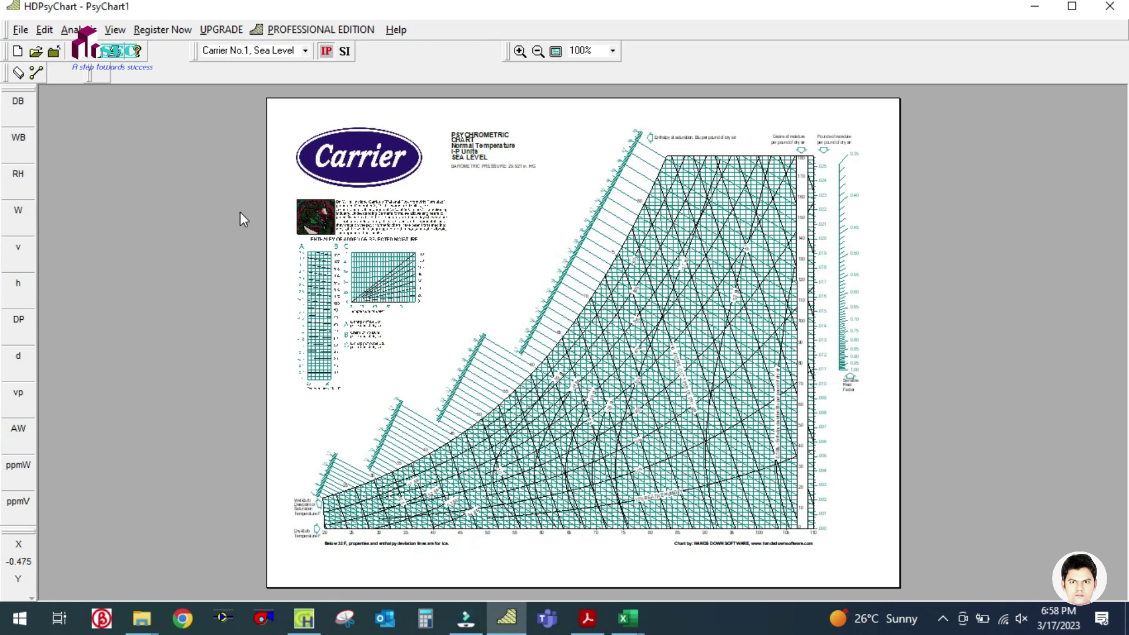
left_click(36, 73)
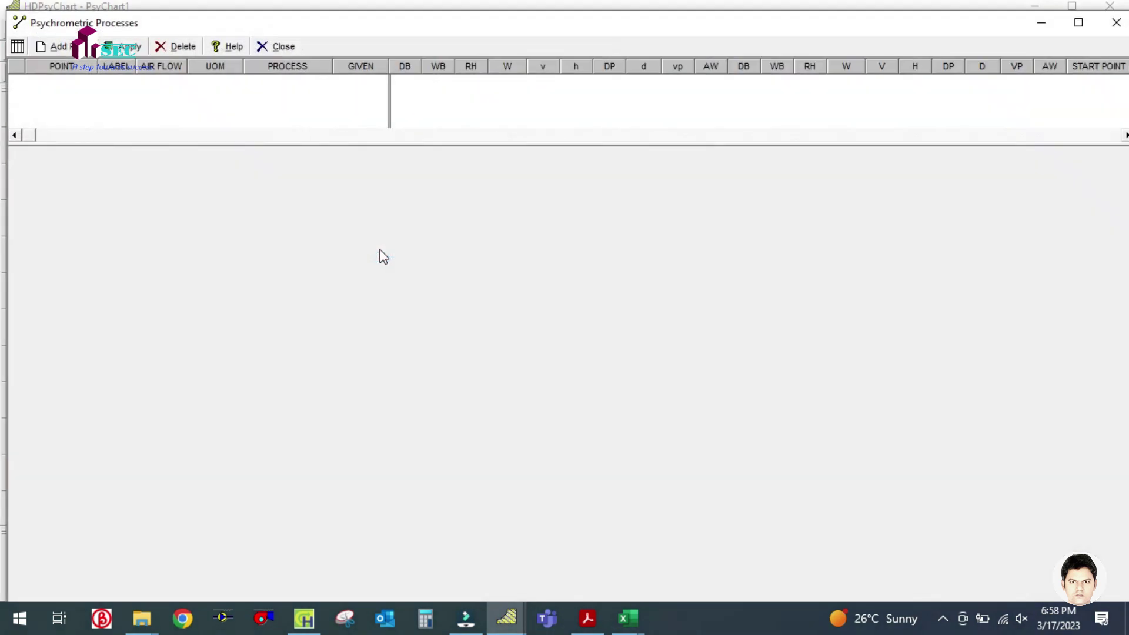
left_click(56, 47)
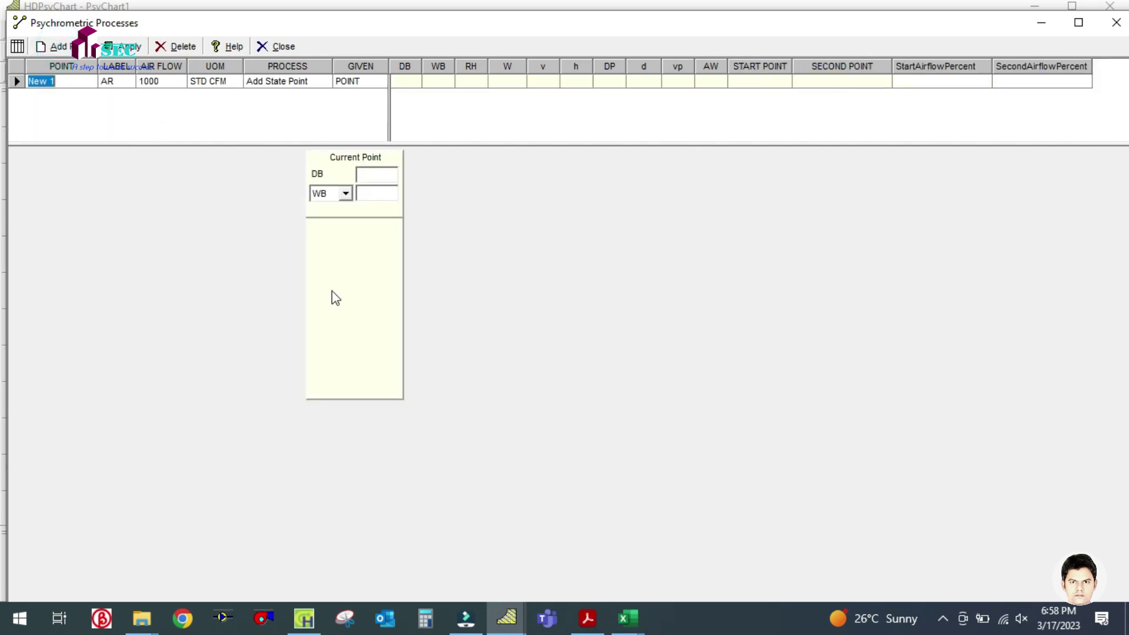
left_click(375, 174)
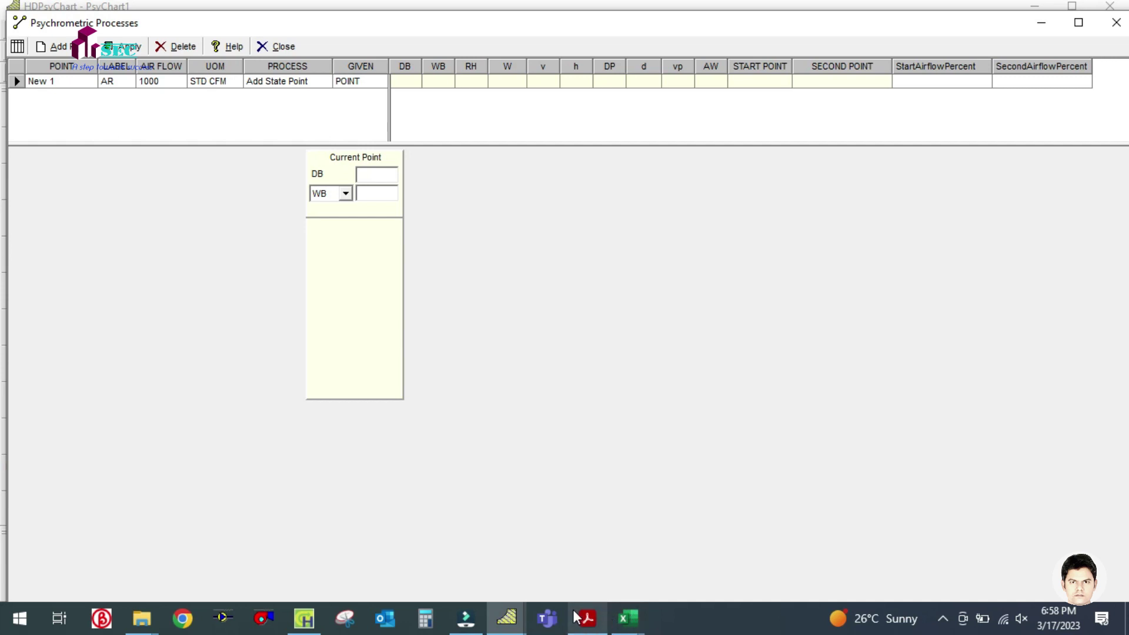
Check the on-coil DBT and WBT columns in the HVAC workbook, and set the new point's dry bulb to 107 in HDPsyChart
left_click(630, 619)
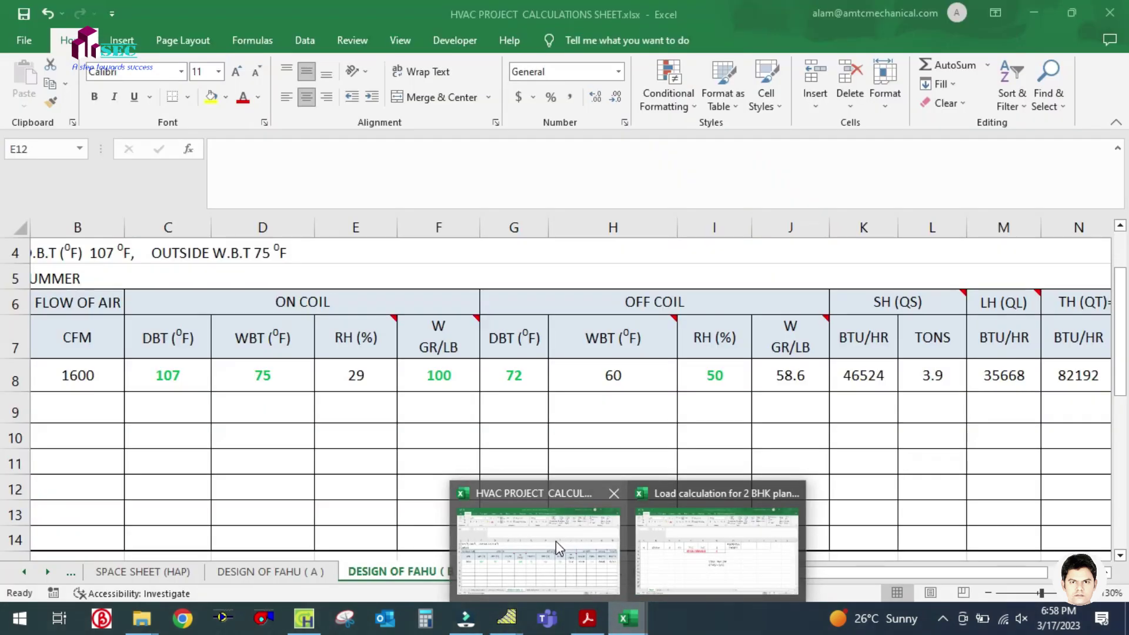
left_click(555, 541)
left_click(148, 346)
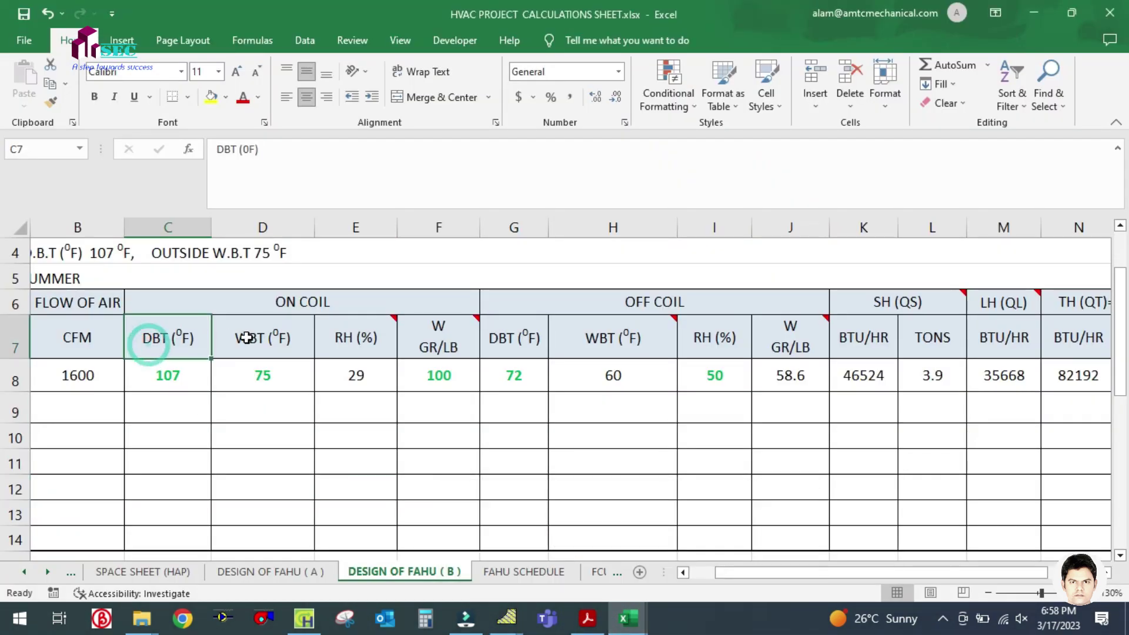
left_click(253, 340)
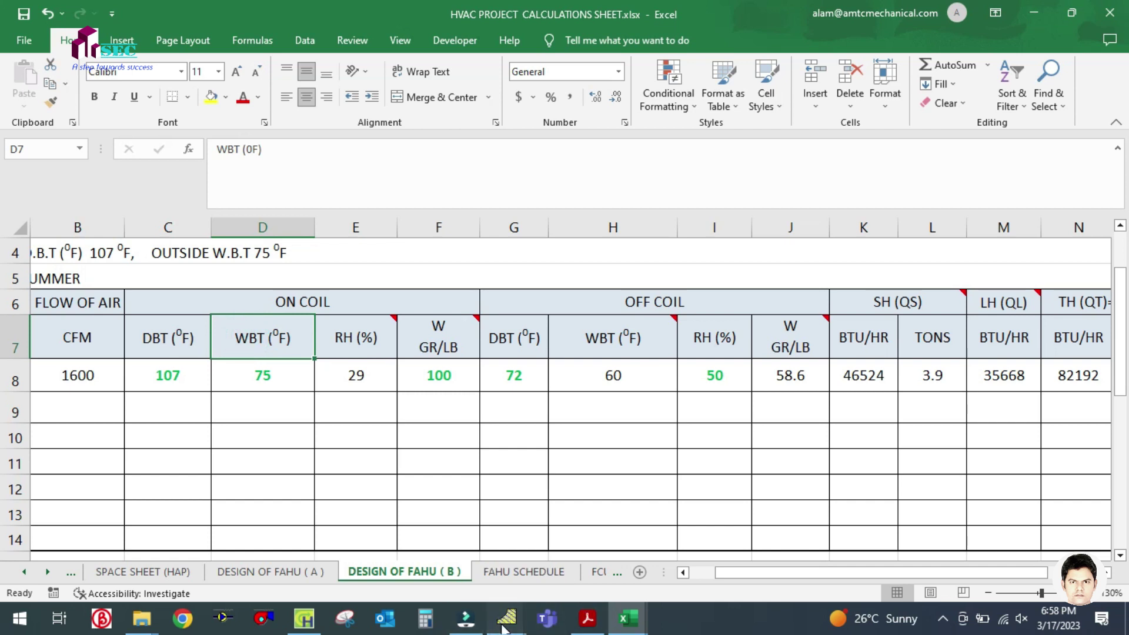
mouse_move(506, 617)
left_click(531, 554)
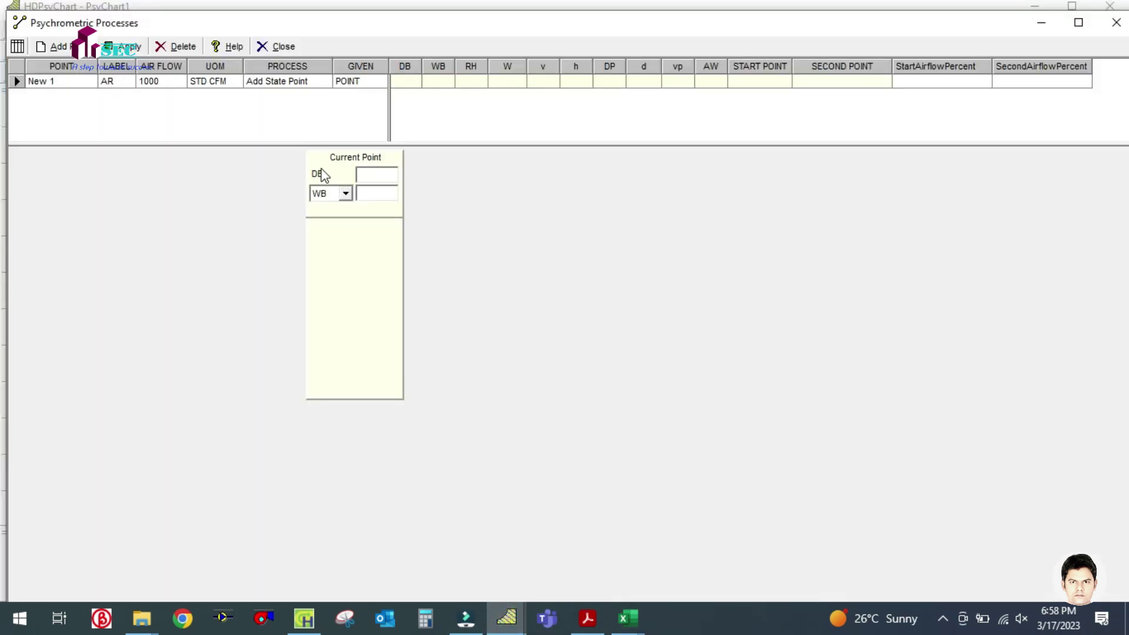
type("10")
Choose WB as the current point's second property and set it to 75
left_click(346, 196)
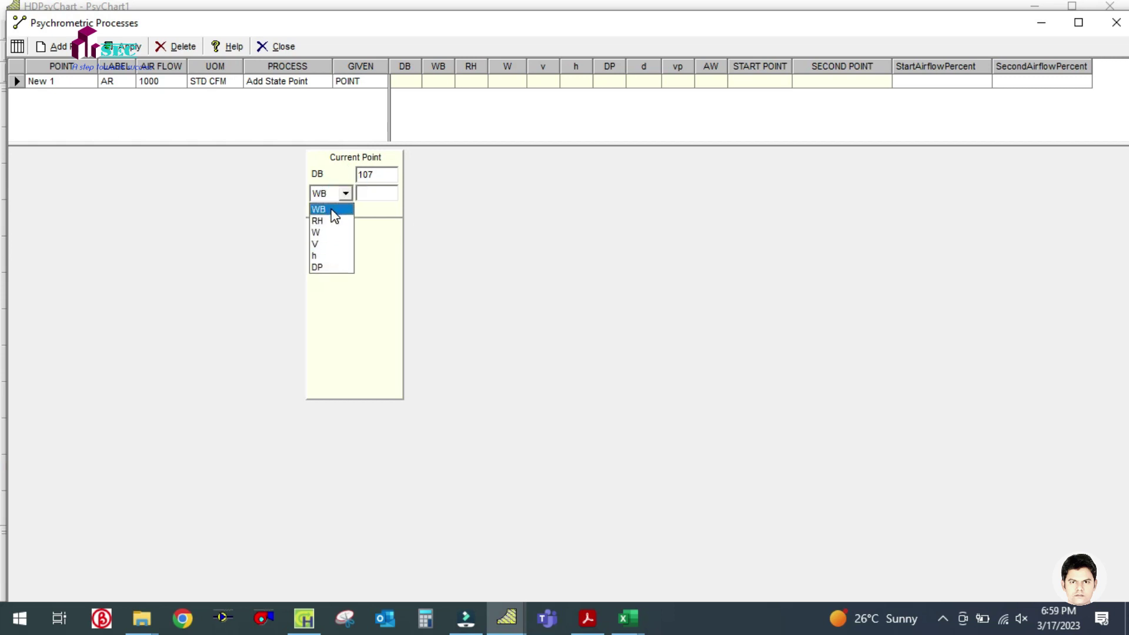
left_click(334, 210)
left_click(371, 194)
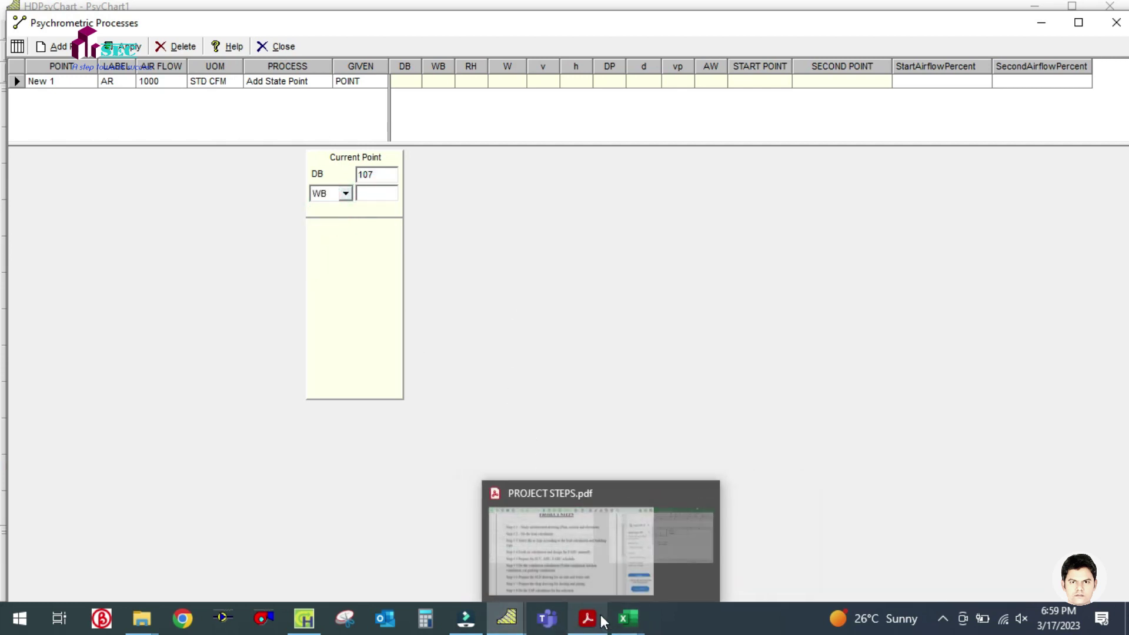
left_click(626, 618)
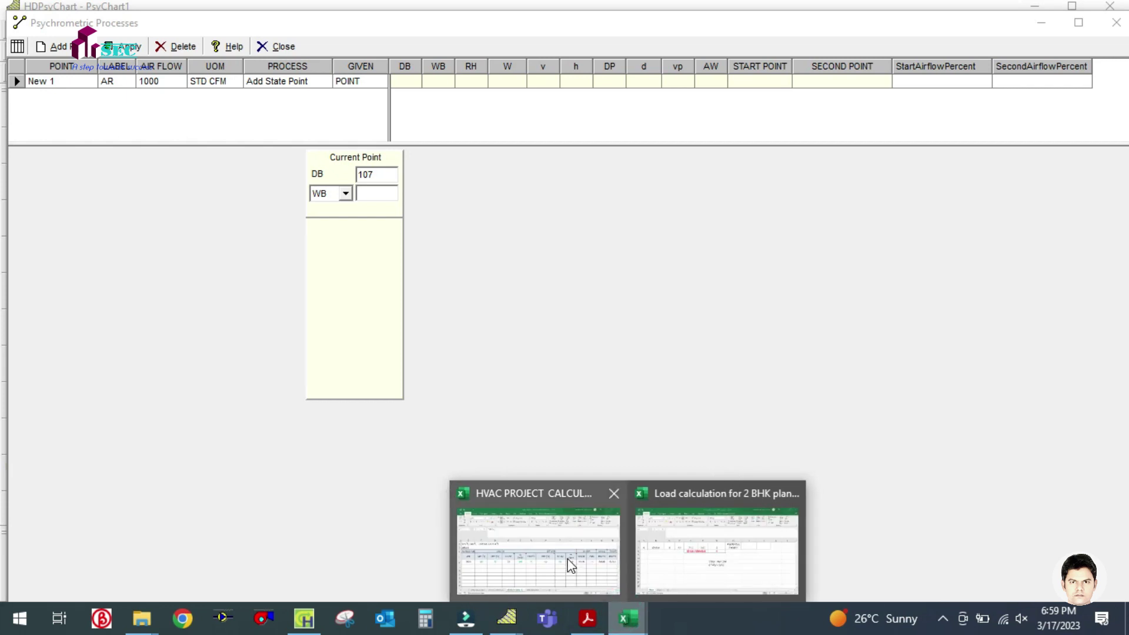
mouse_move(571, 566)
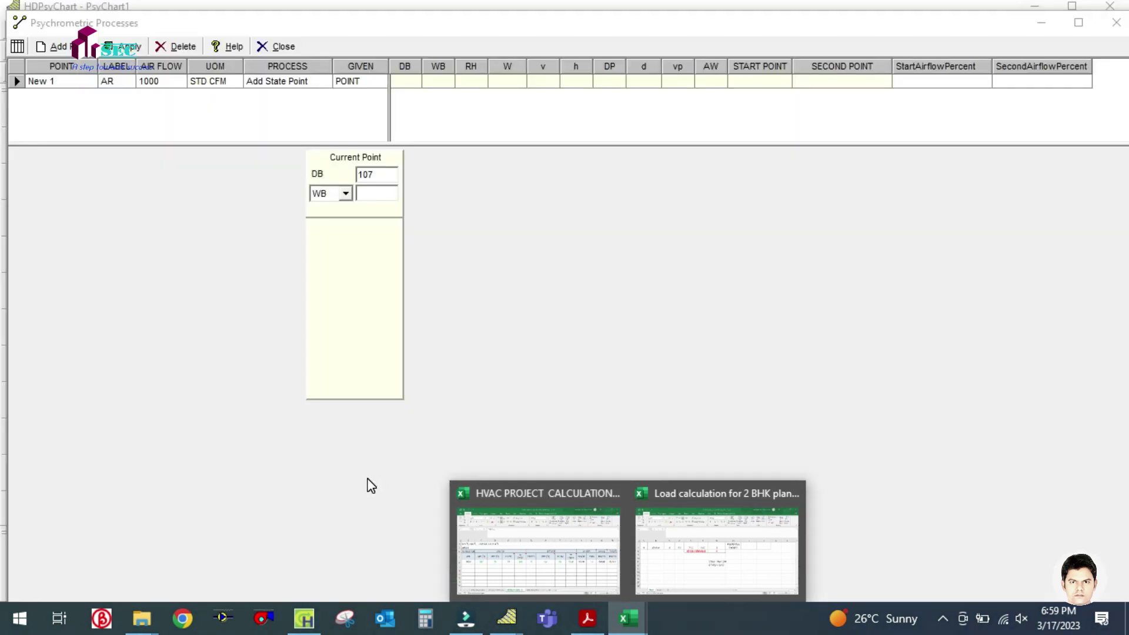
left_click(366, 477)
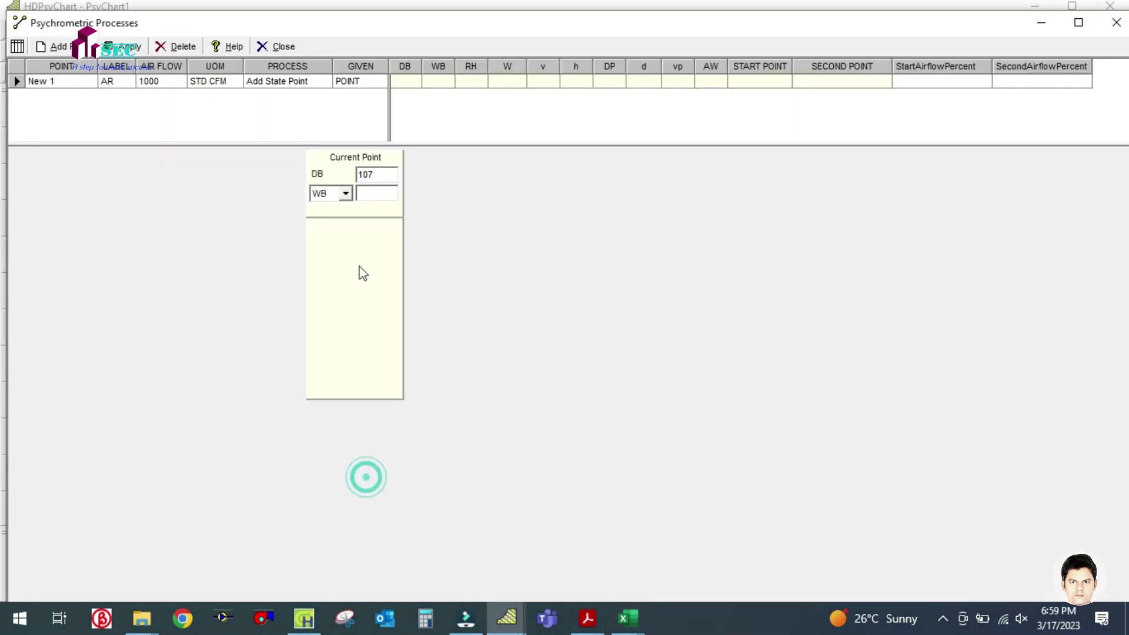
left_click(368, 188)
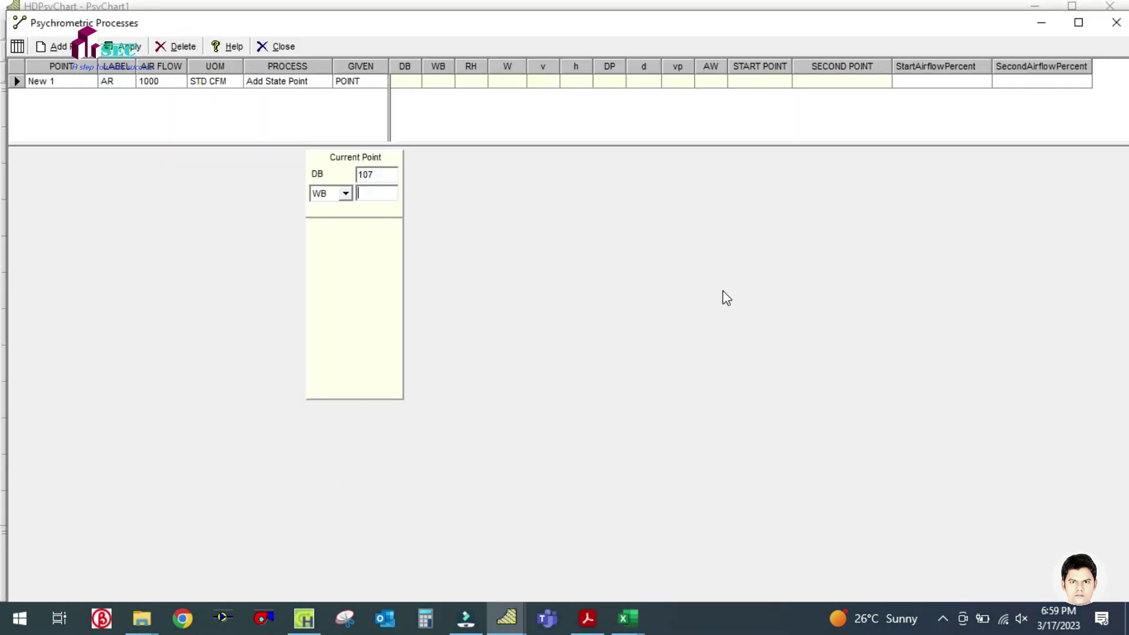
type("75")
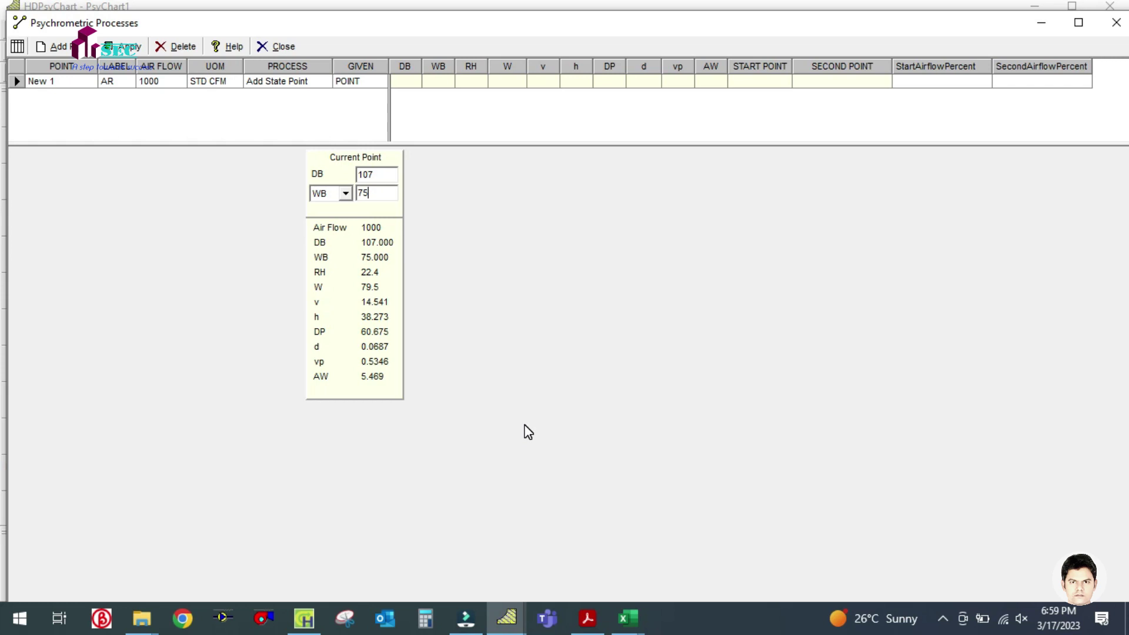
Magnify the calculated properties of the current point to examine its RH and W values, and close the Magnifier
key("XF86MonBrightnessUp")
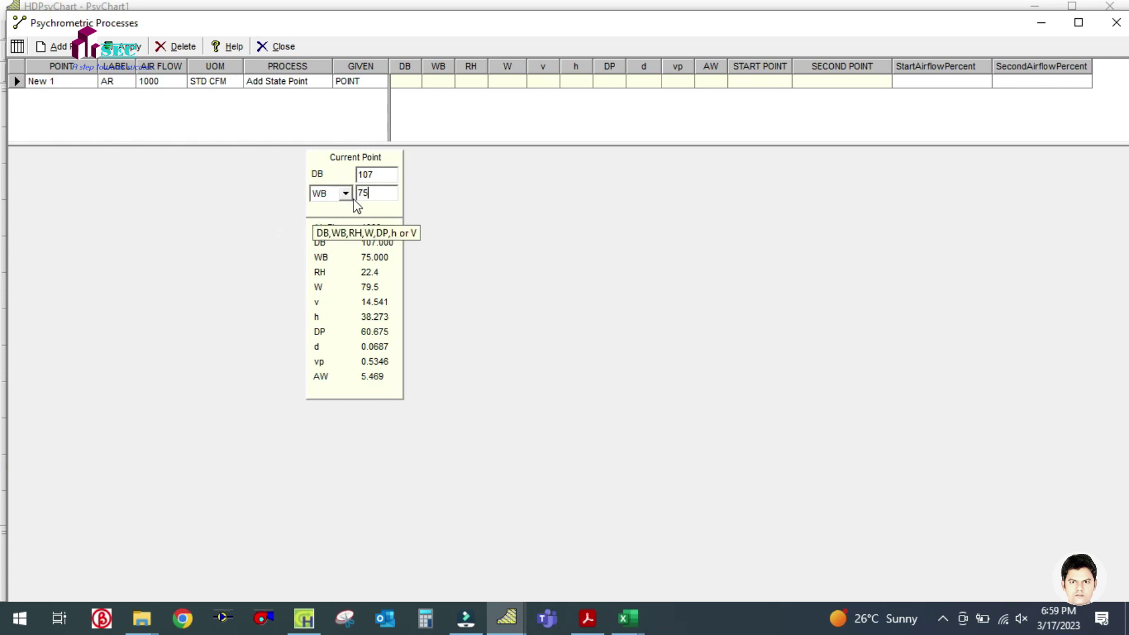
key("super+plus")
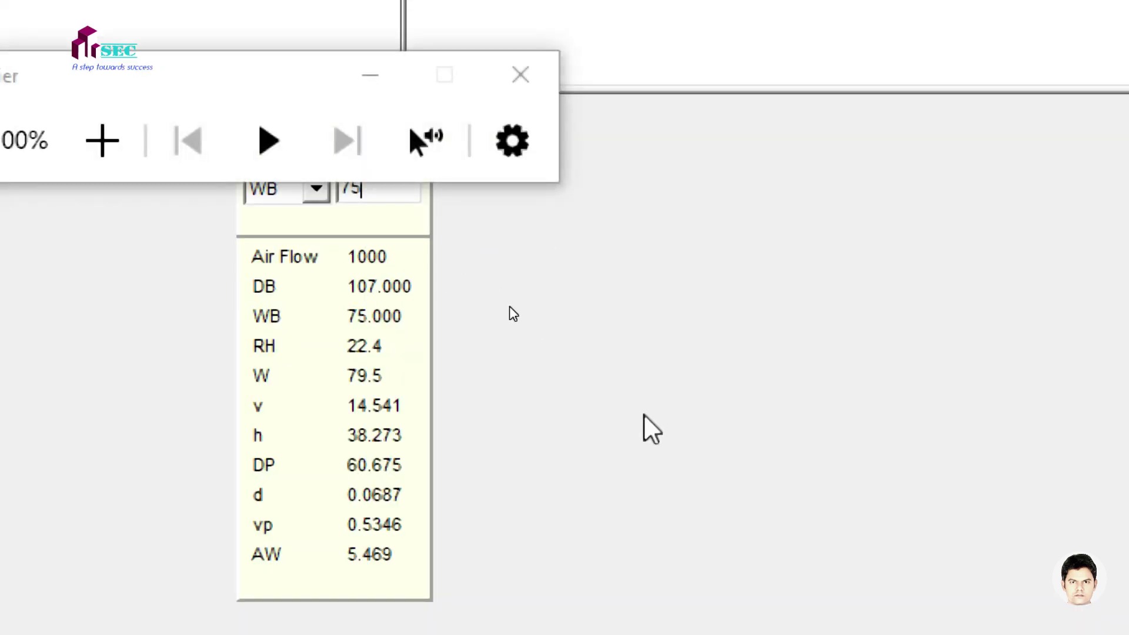
key("super+minus")
key("super+plus")
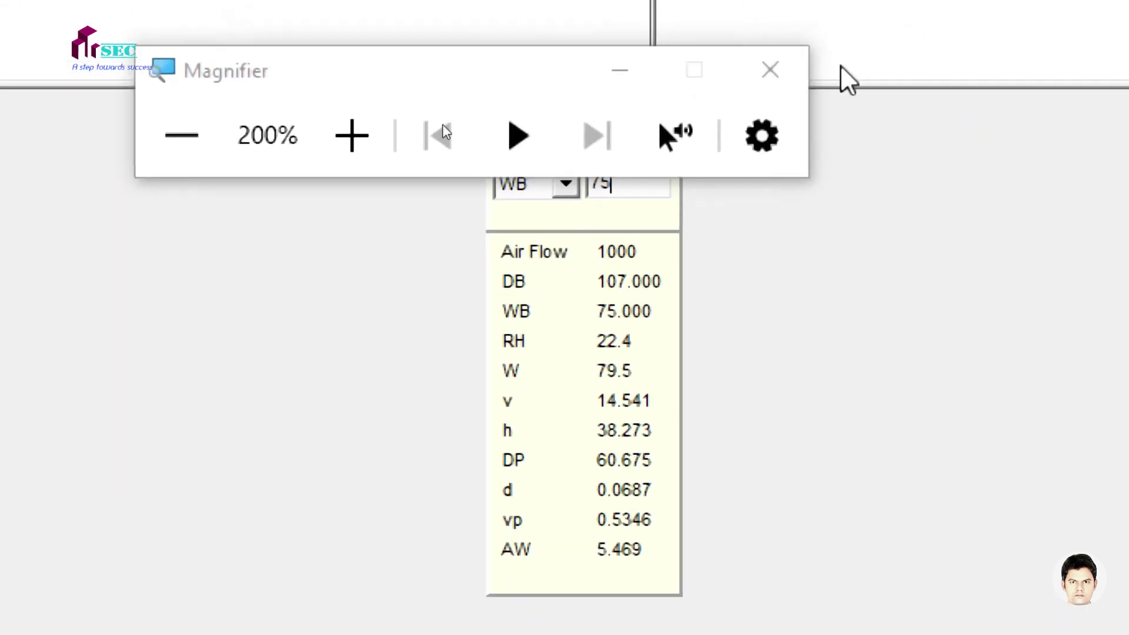
left_click(631, 75)
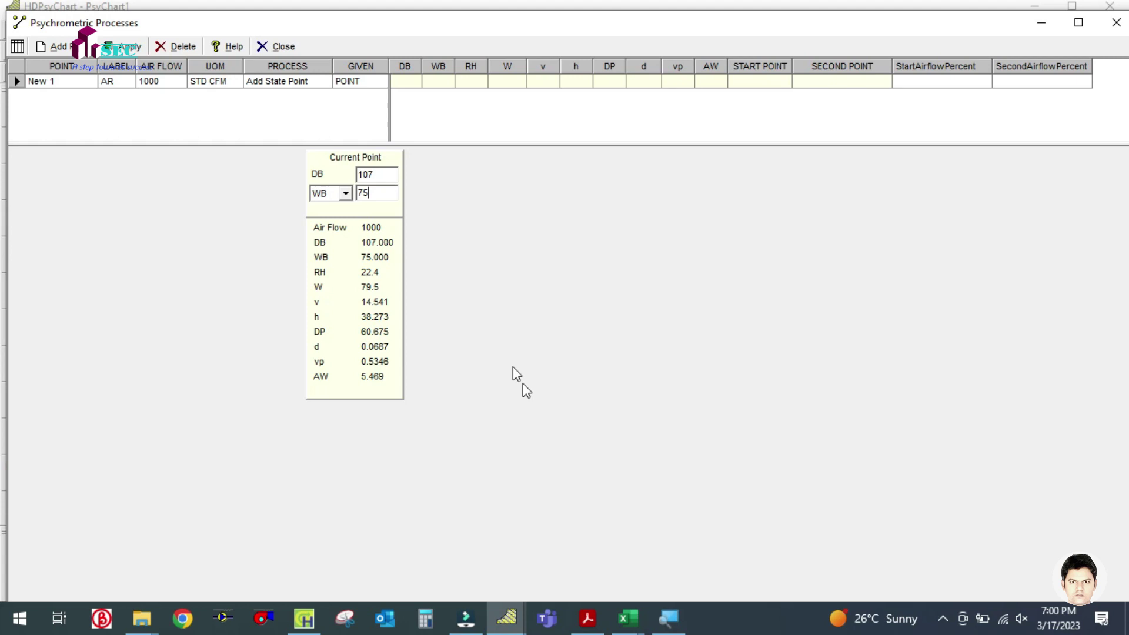
Switch to the HVAC calculation workbook in Excel and set the on-coil RH in row 8 to 22.4
left_click(629, 618)
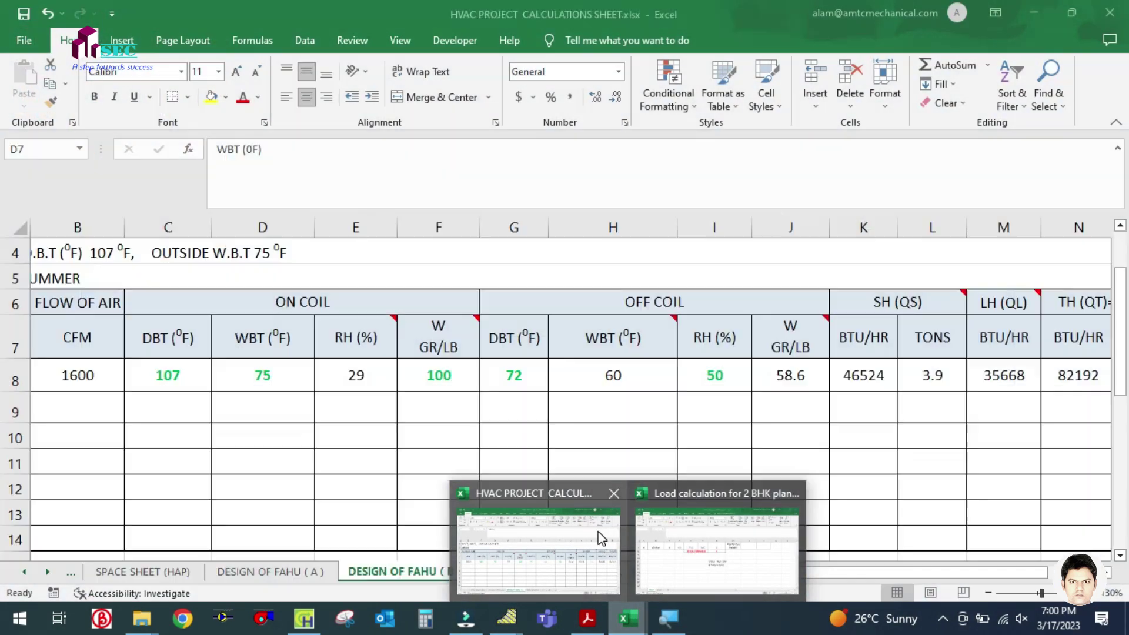
left_click(596, 533)
left_click(356, 432)
left_click(350, 375)
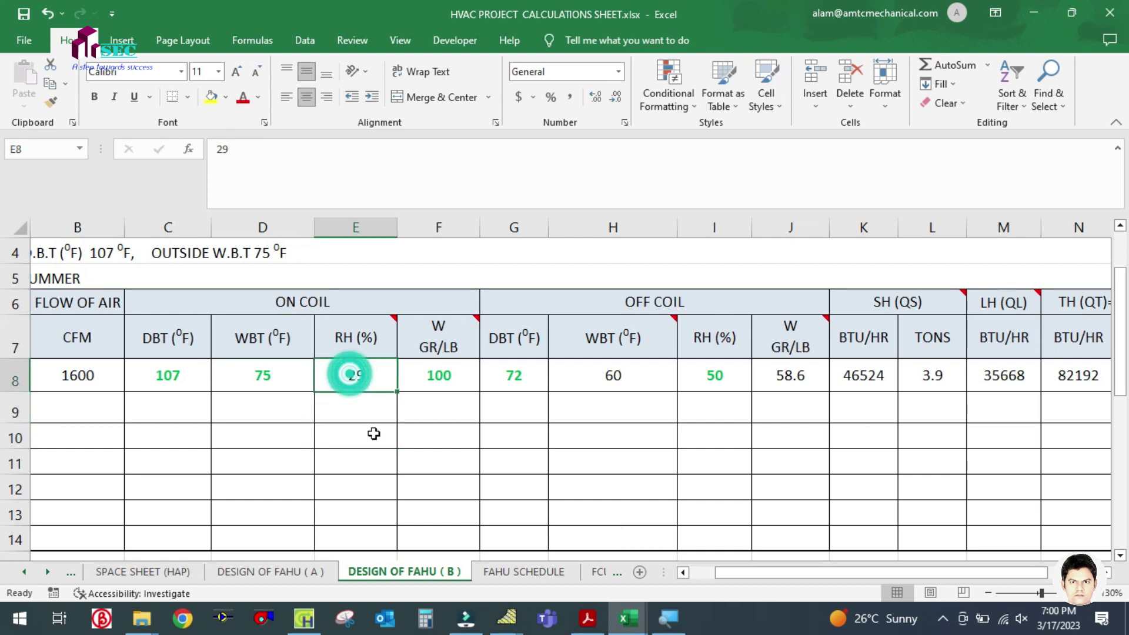
type("22.4")
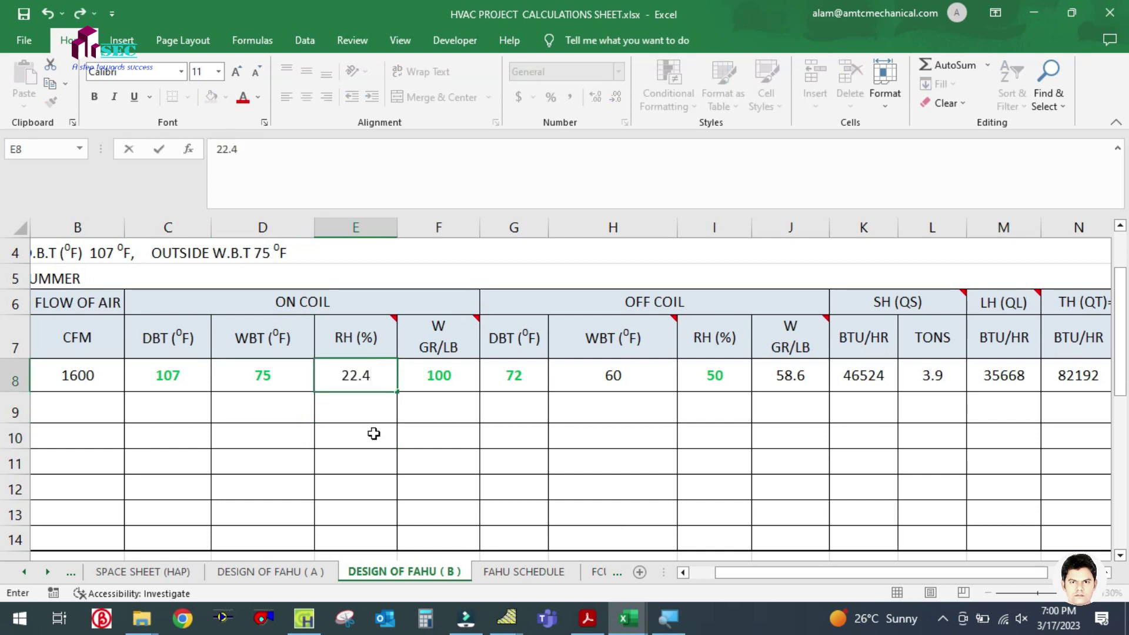
left_click(375, 436)
Check the current point's W in HDPsyChart, and set the on-coil W in row 8 of the HVAC workbook to 79.5
mouse_move(450, 337)
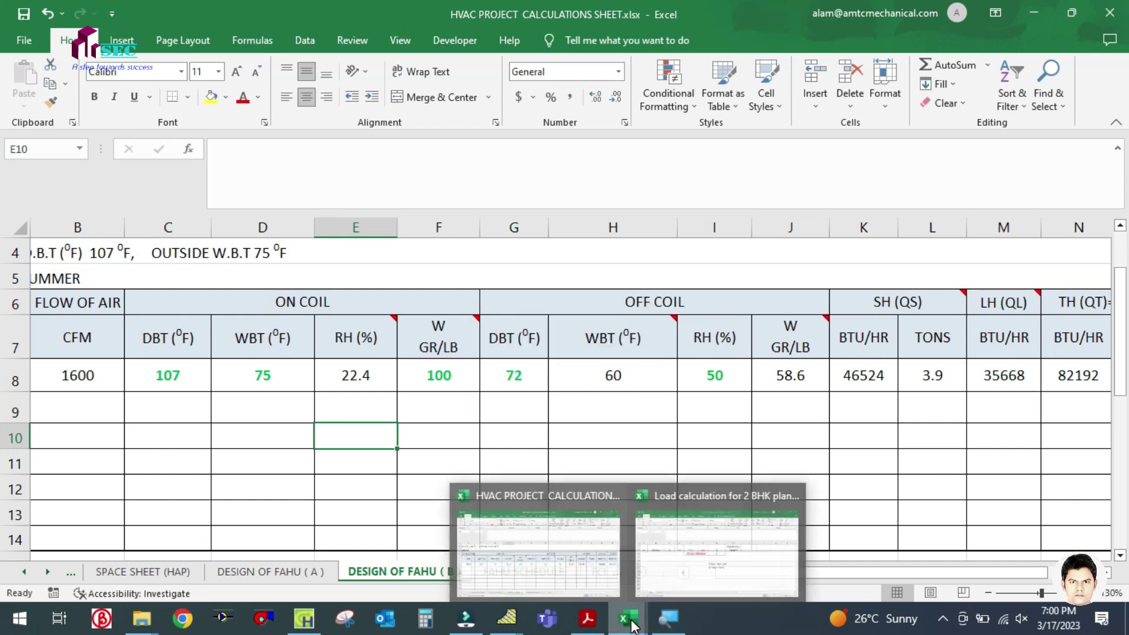
mouse_move(506, 618)
left_click(562, 545)
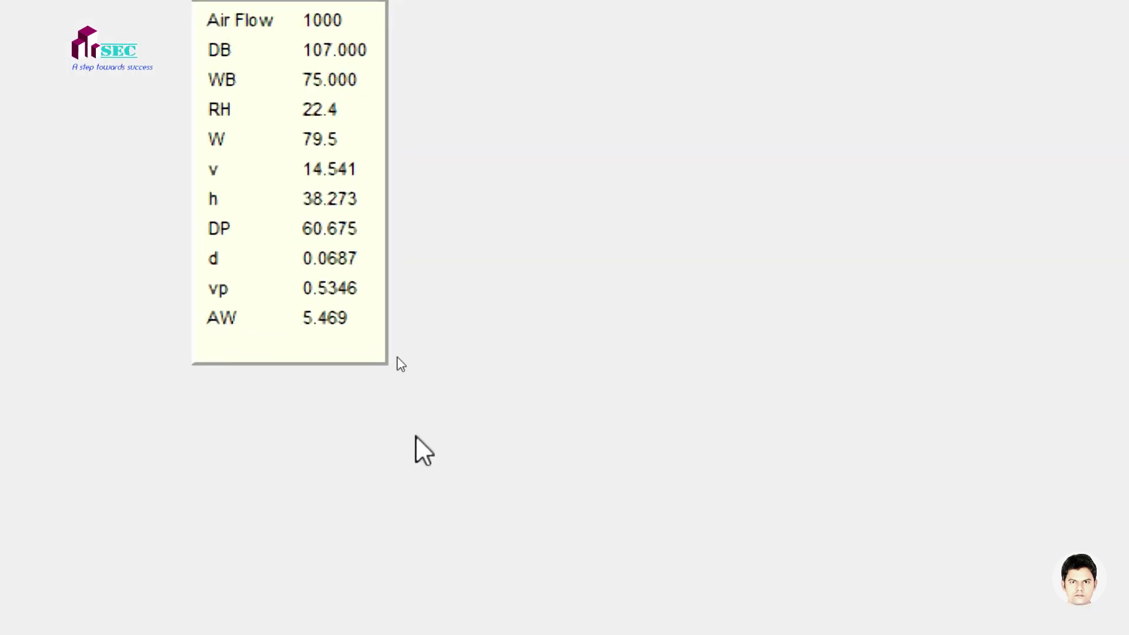
mouse_move(213, 400)
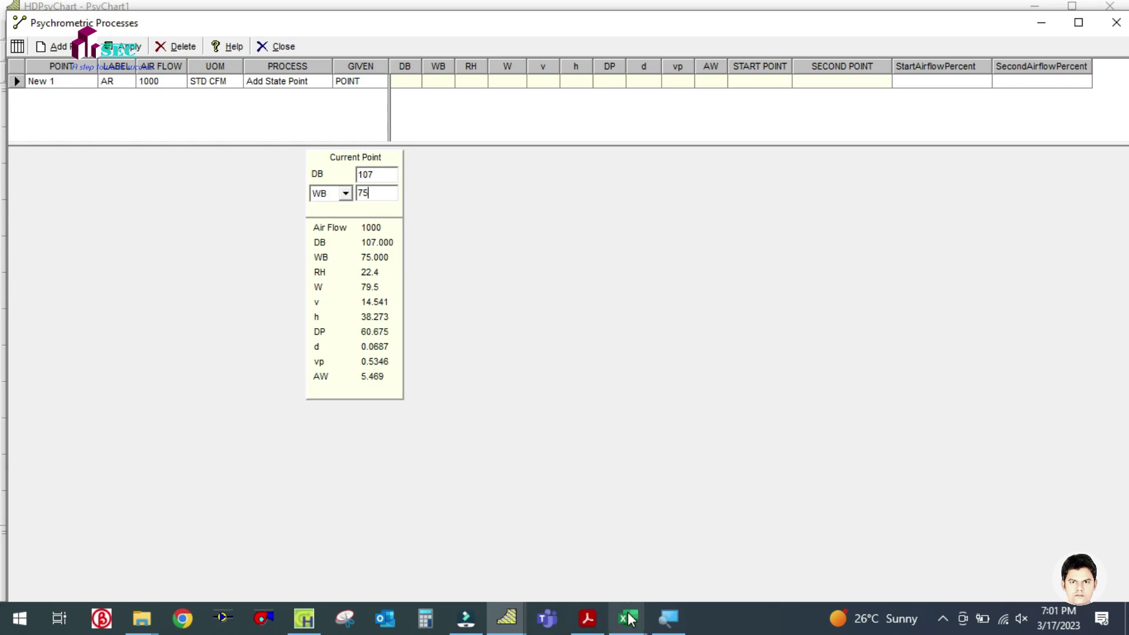
mouse_move(628, 619)
left_click(588, 573)
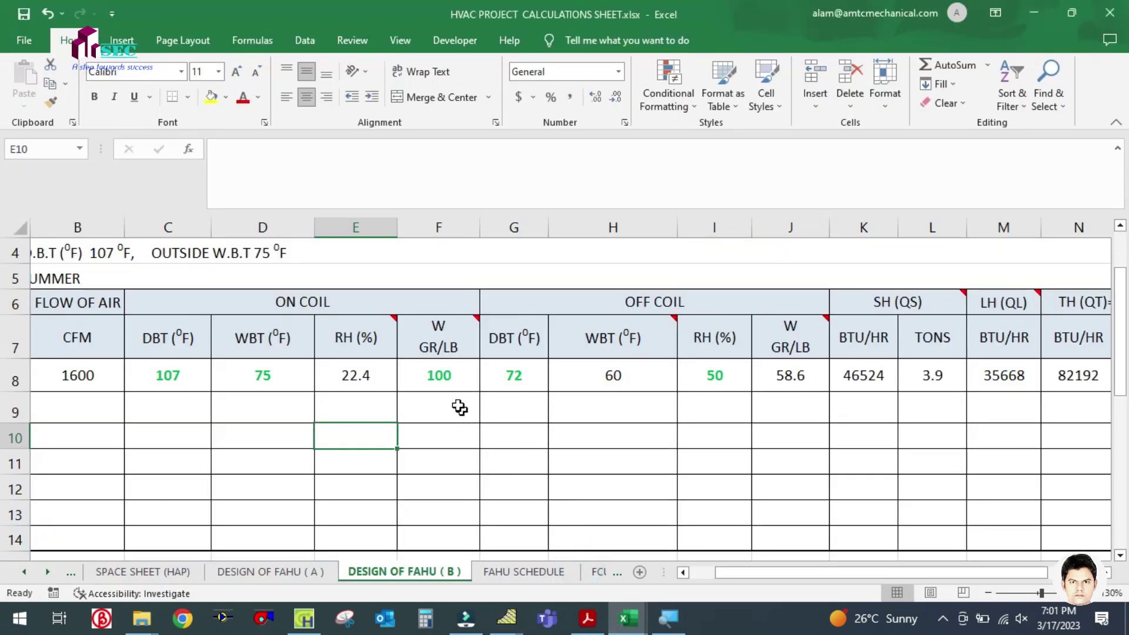
left_click(440, 376)
type("79.5")
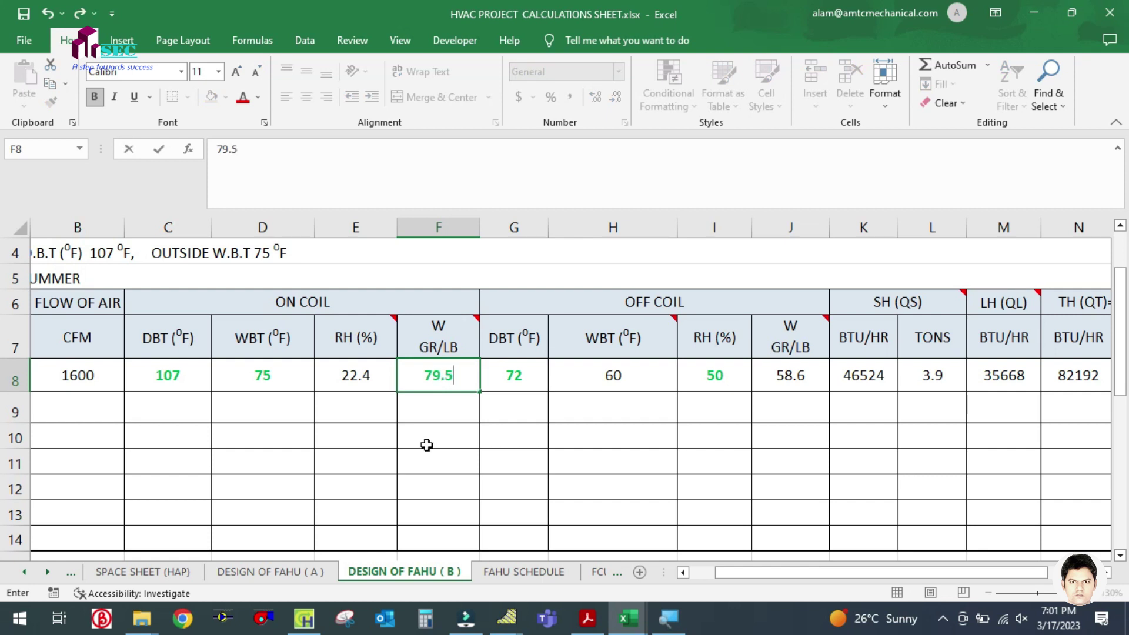
left_click(427, 445)
left_click(434, 377)
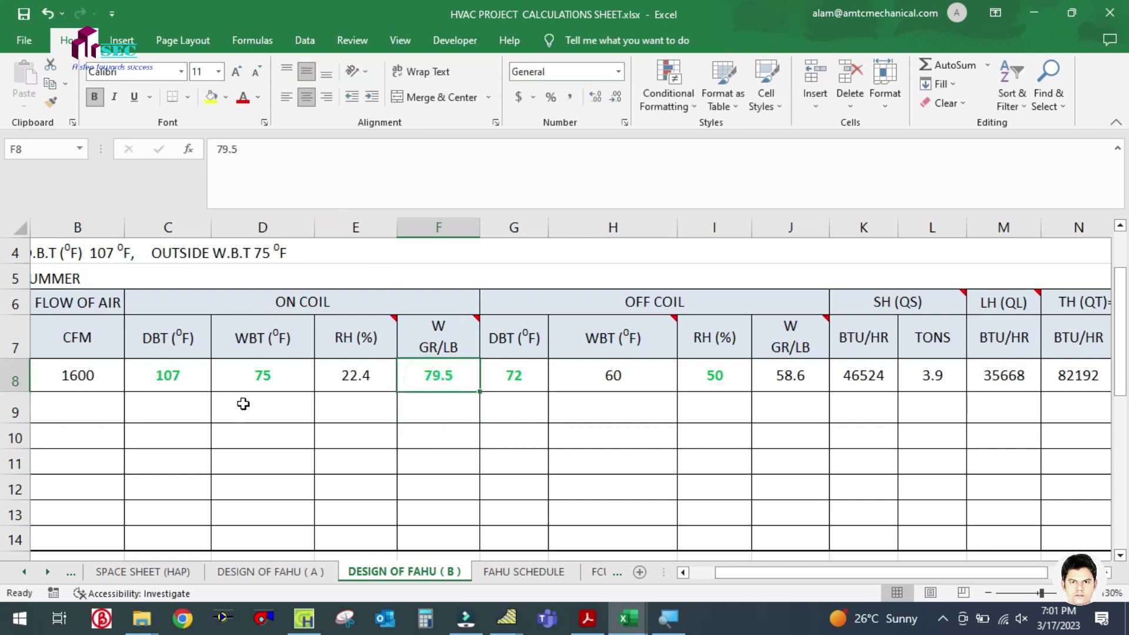
left_click(306, 433)
left_click(440, 381)
left_click(225, 98)
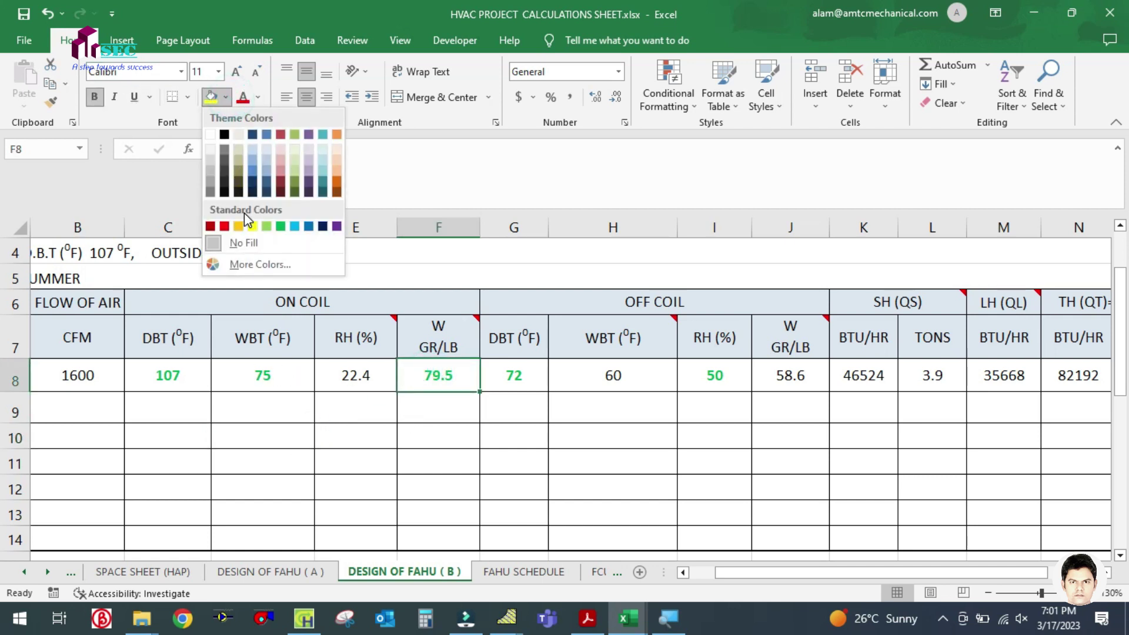
left_click(225, 135)
left_click(326, 435)
left_click(440, 381)
left_click(225, 97)
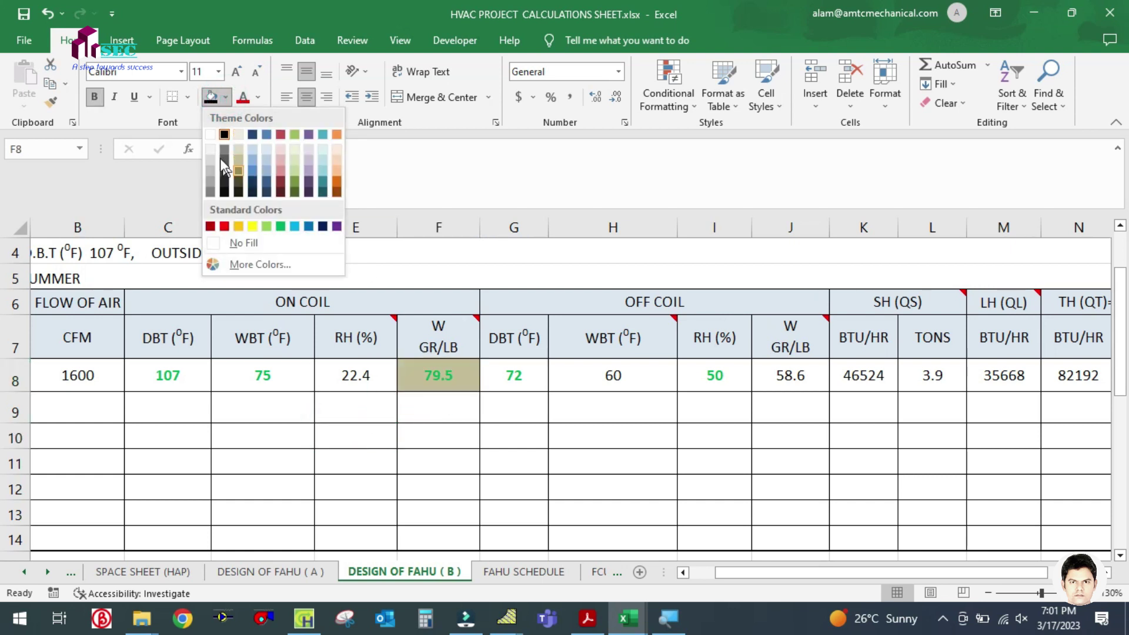
left_click(236, 243)
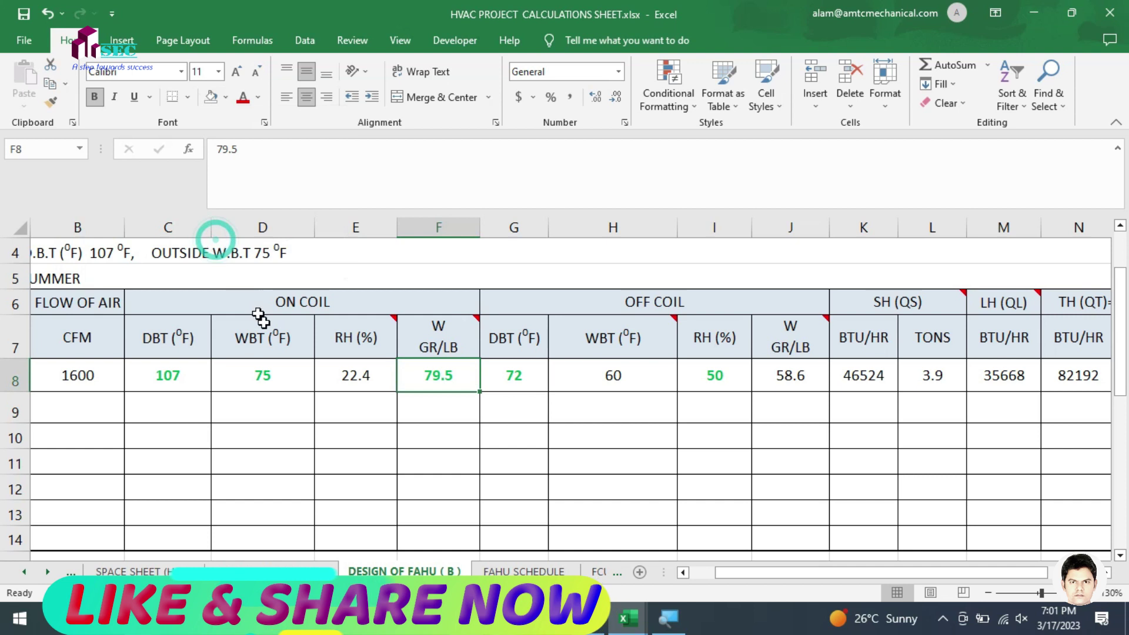
left_click(345, 435)
Copy the formatting of the on-coil RH cell in row 8 to the on-coil W cell
left_click(347, 377)
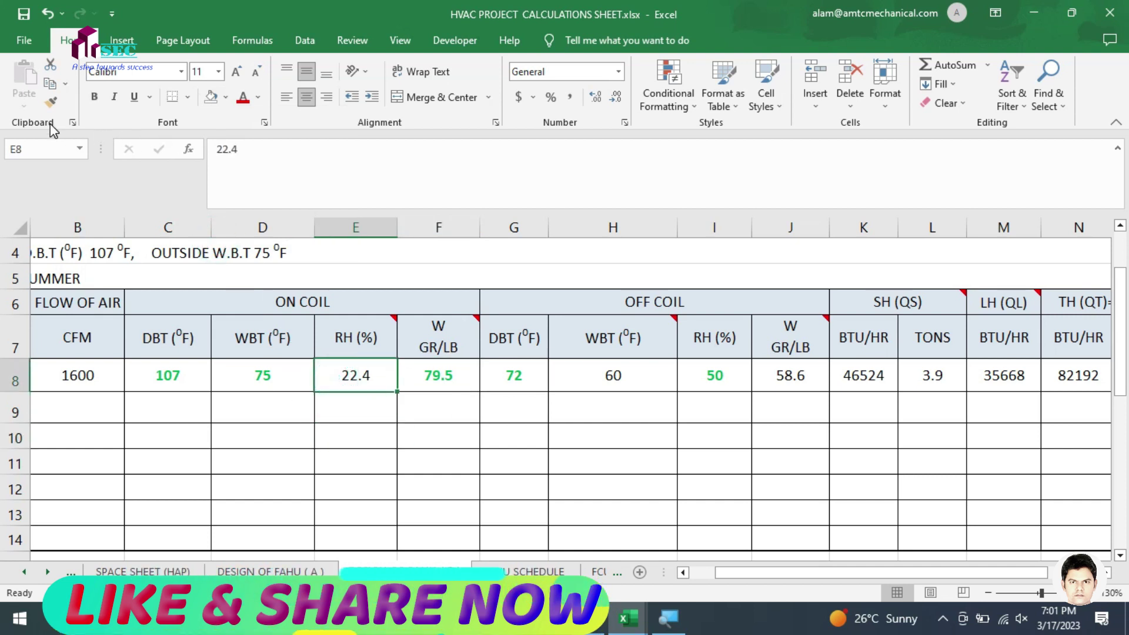
left_click(50, 103)
left_click(429, 379)
left_click(436, 465)
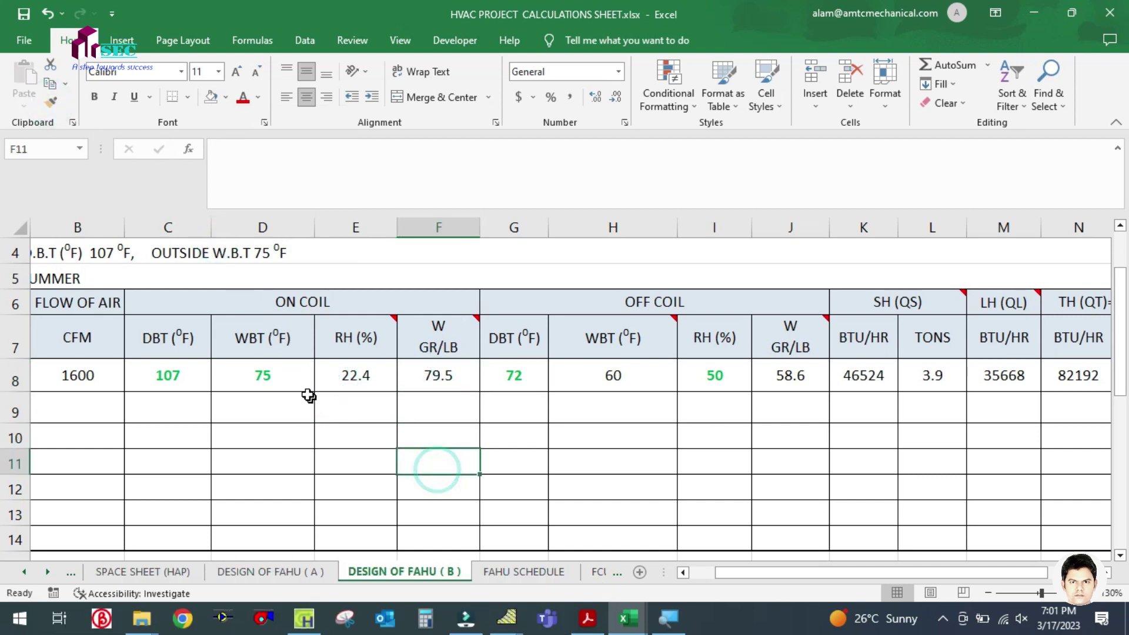
Review the on-coil values in row 8 and examine which off-coil properties, DBT and RH, are given for finding WBT and W
left_click_drag(177, 373, 242, 373)
left_click(241, 411)
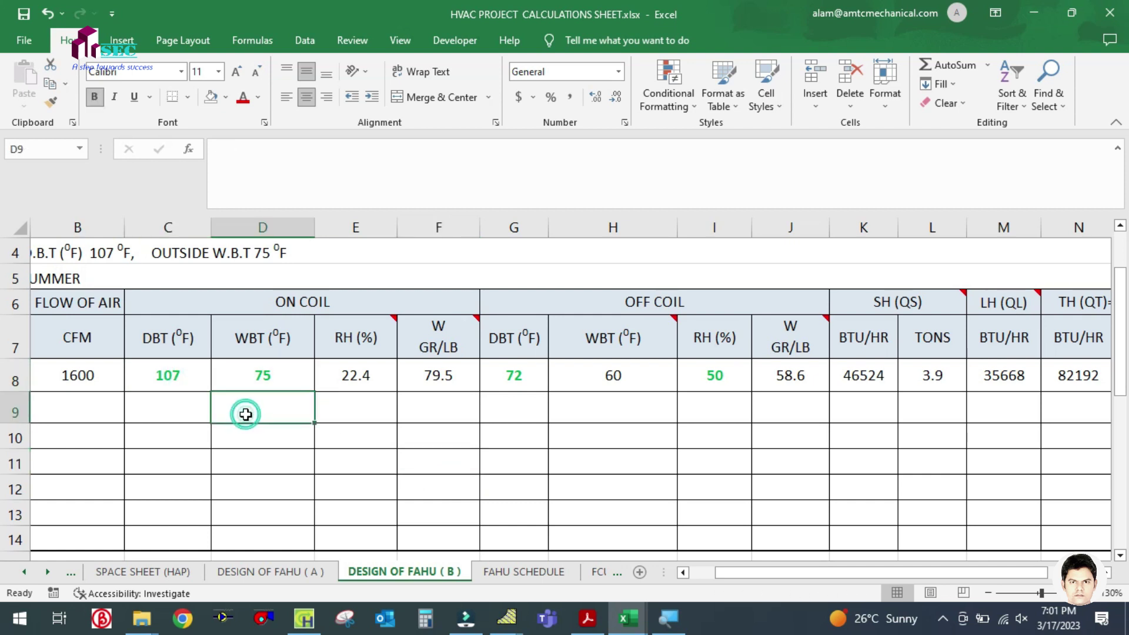
left_click_drag(382, 381, 423, 377)
left_click(386, 418)
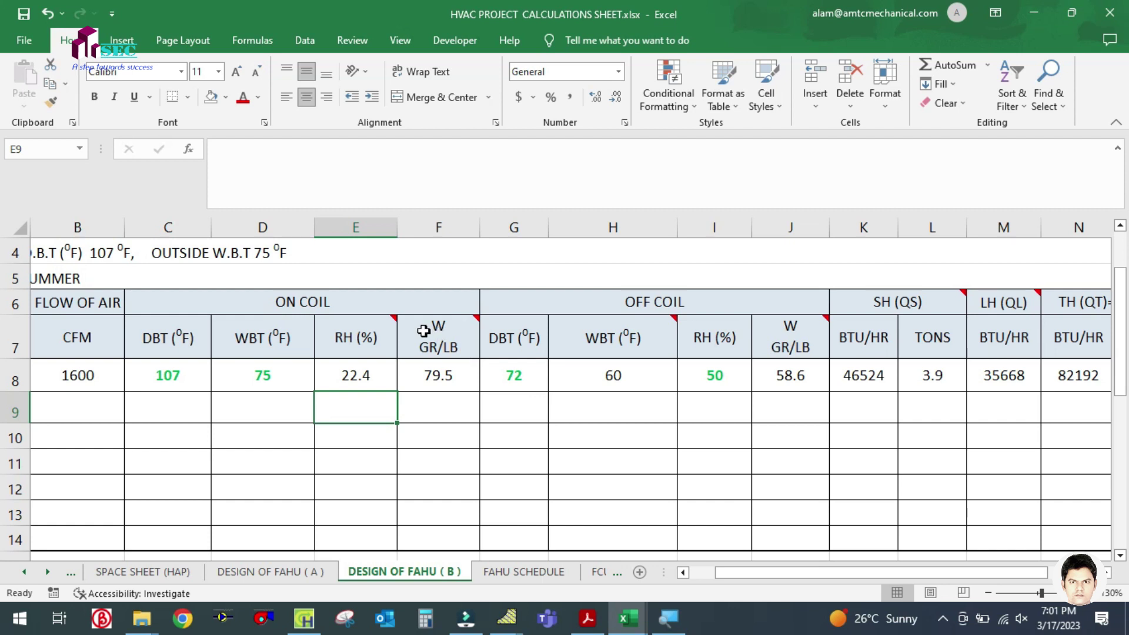
left_click(532, 458)
left_click(626, 306)
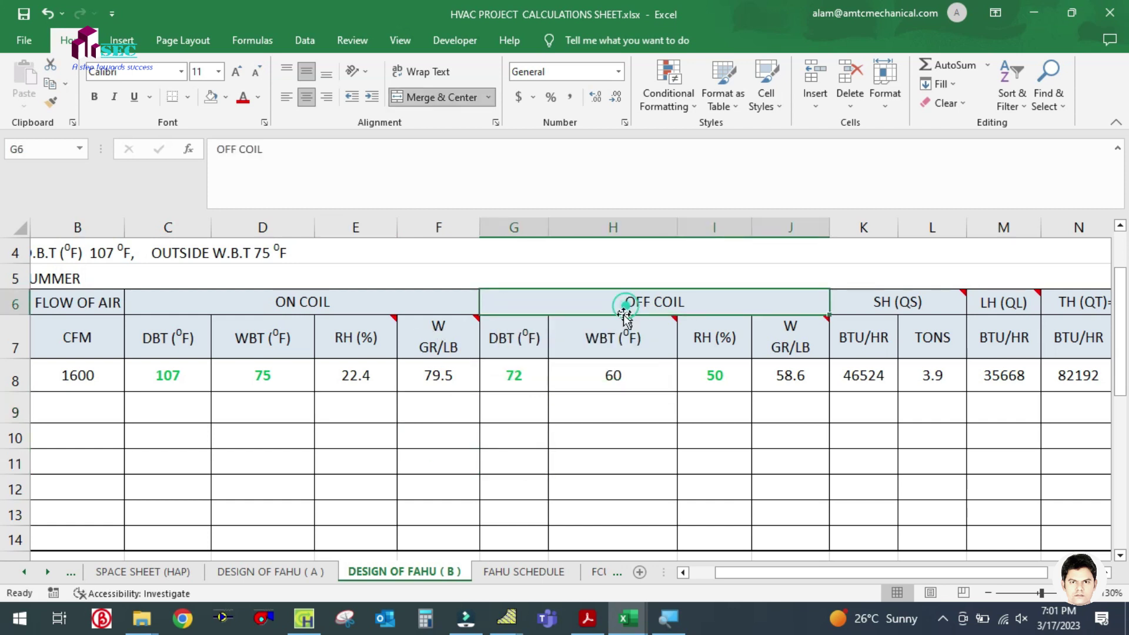
left_click(505, 375)
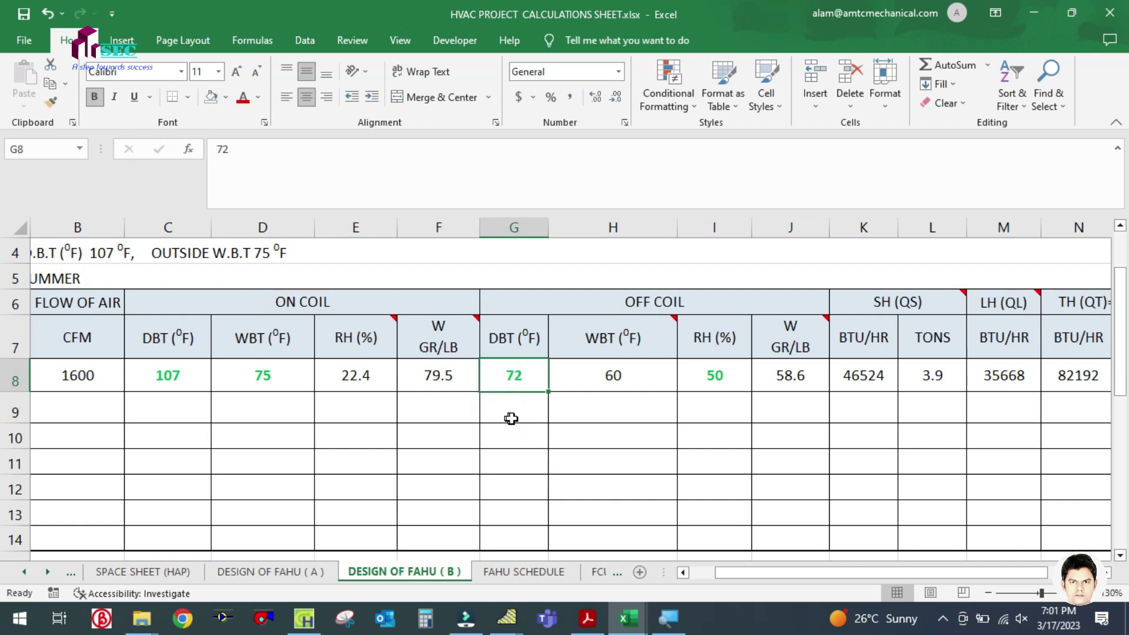
left_click(704, 374)
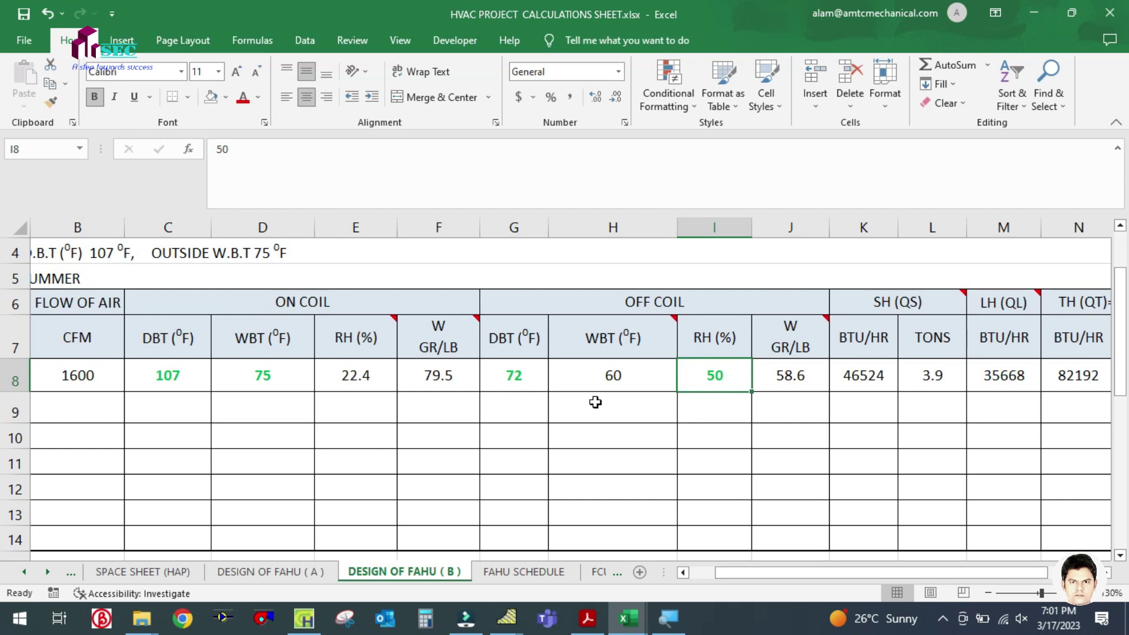
left_click(521, 375)
left_click(708, 372)
left_click(635, 441)
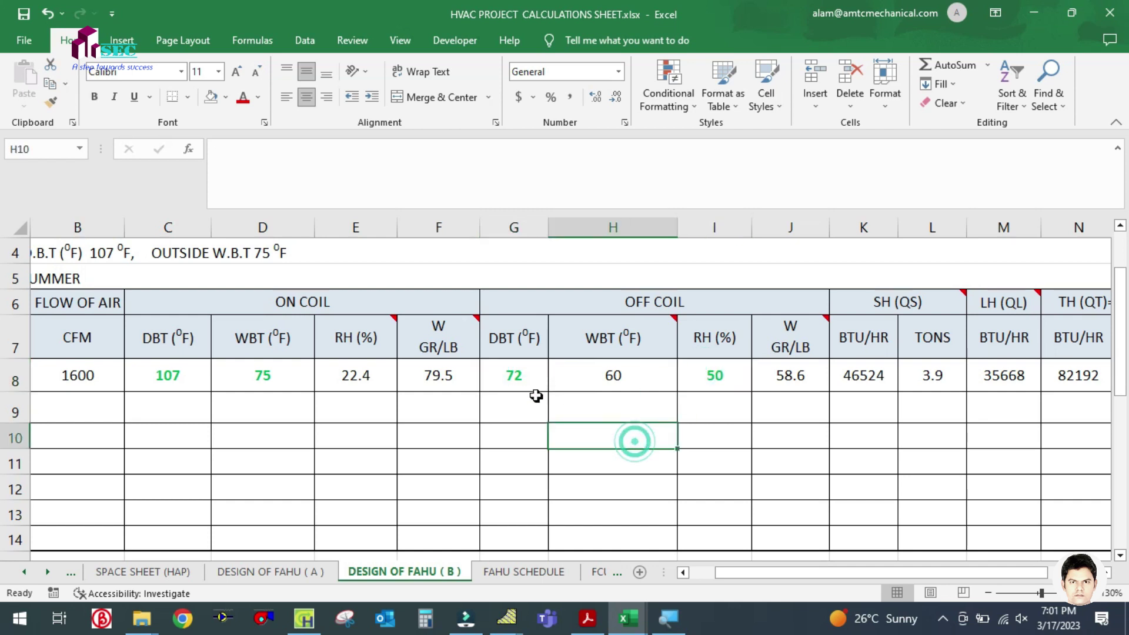
left_click(510, 374)
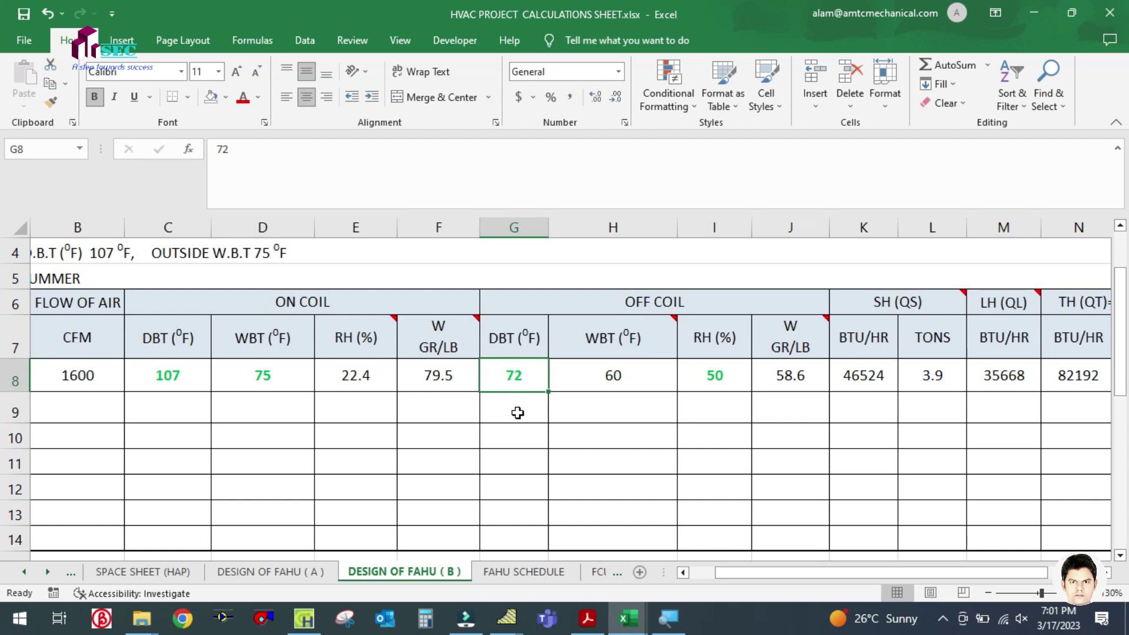
left_click(718, 377)
left_click(518, 374)
left_click(695, 381)
left_click(521, 381)
left_click(707, 379)
left_click(503, 378)
left_click(709, 378)
left_click(519, 377)
left_click(703, 377)
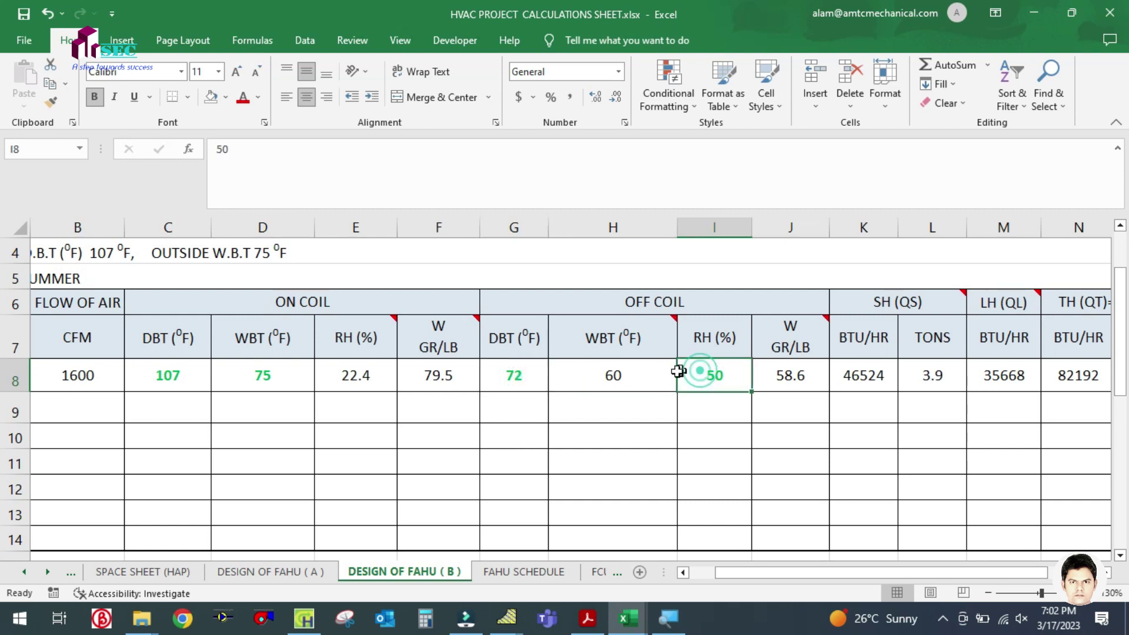
left_click(530, 375)
left_click(728, 379)
left_click(630, 378)
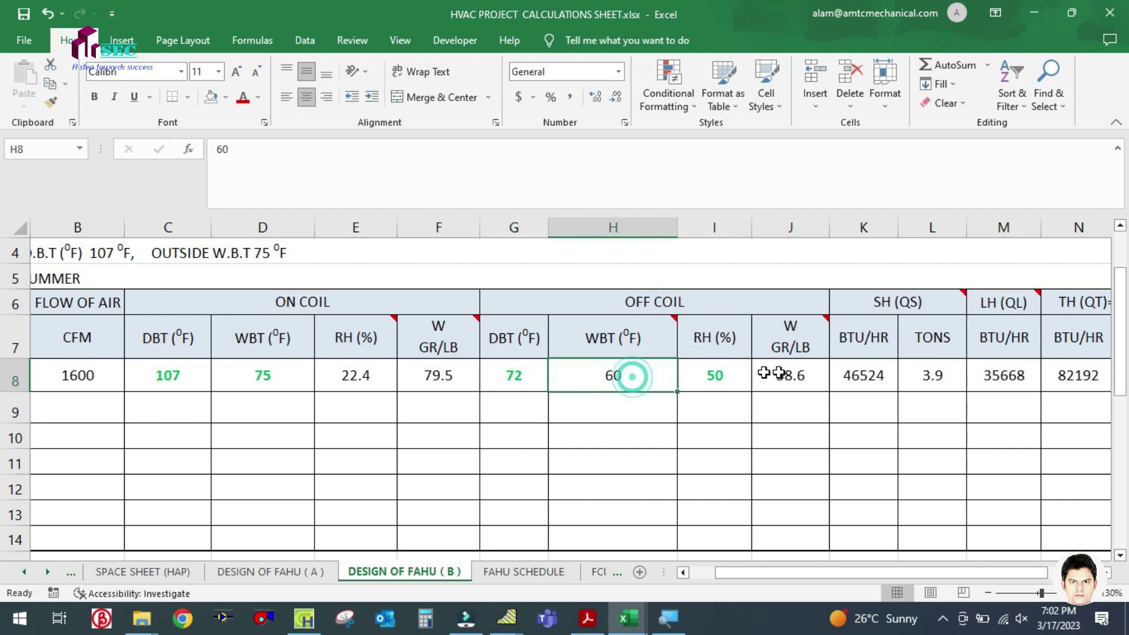
left_click(647, 466)
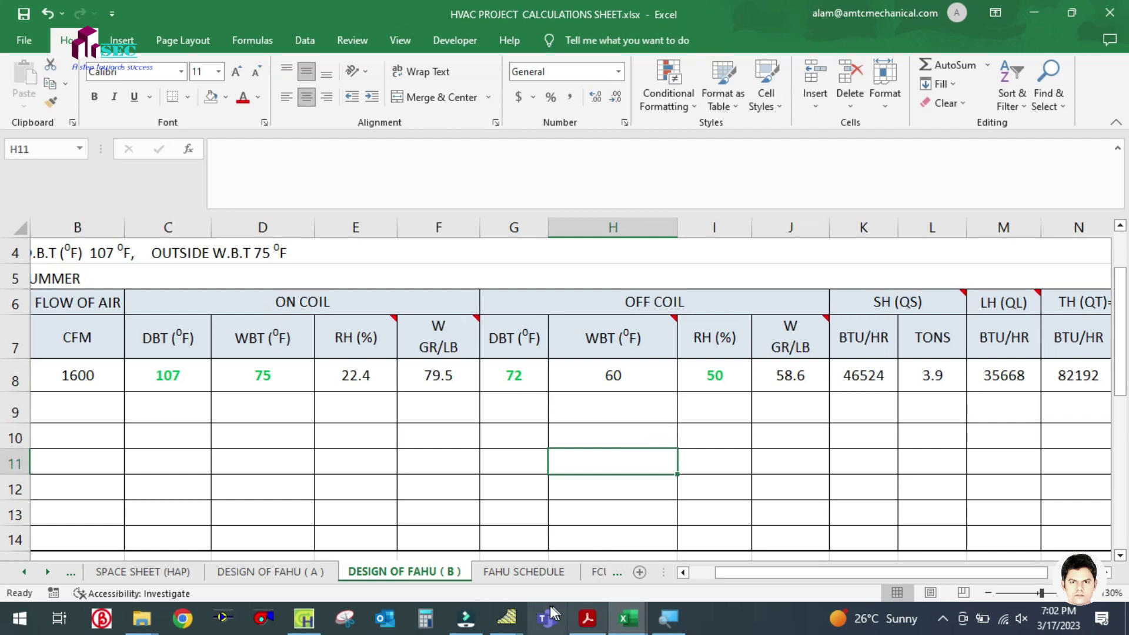
Switch to HDPsyChart and apply the current state point's settings to the process table
mouse_move(505, 624)
left_click(556, 562)
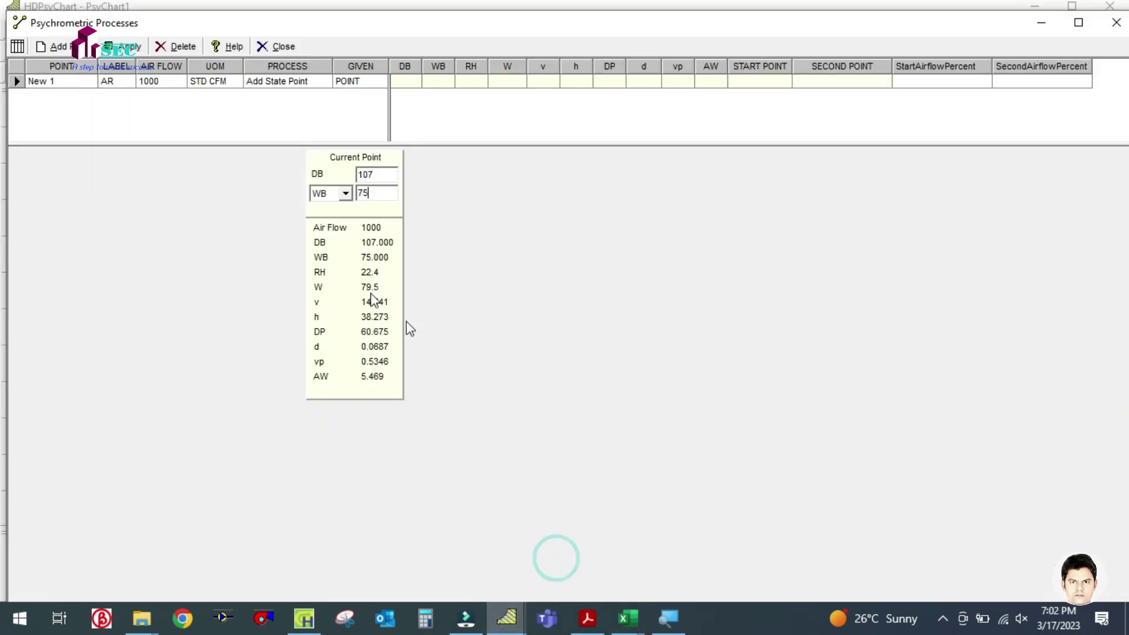
left_click(129, 47)
left_click(114, 217)
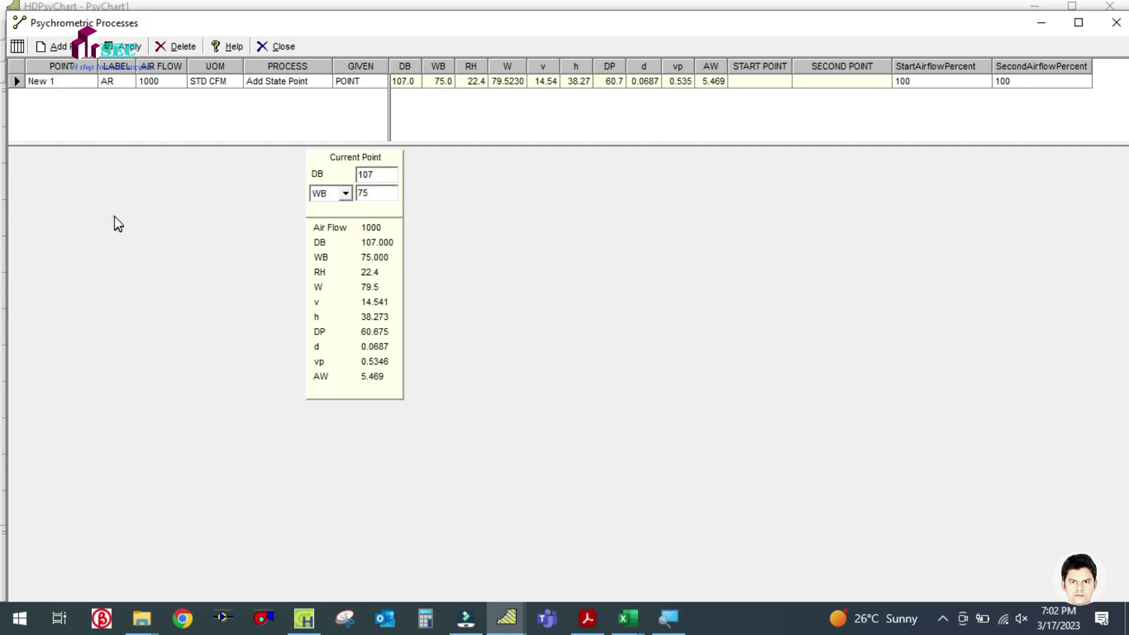
Add a second state point to the process table and name it OFF COIL
left_click(57, 46)
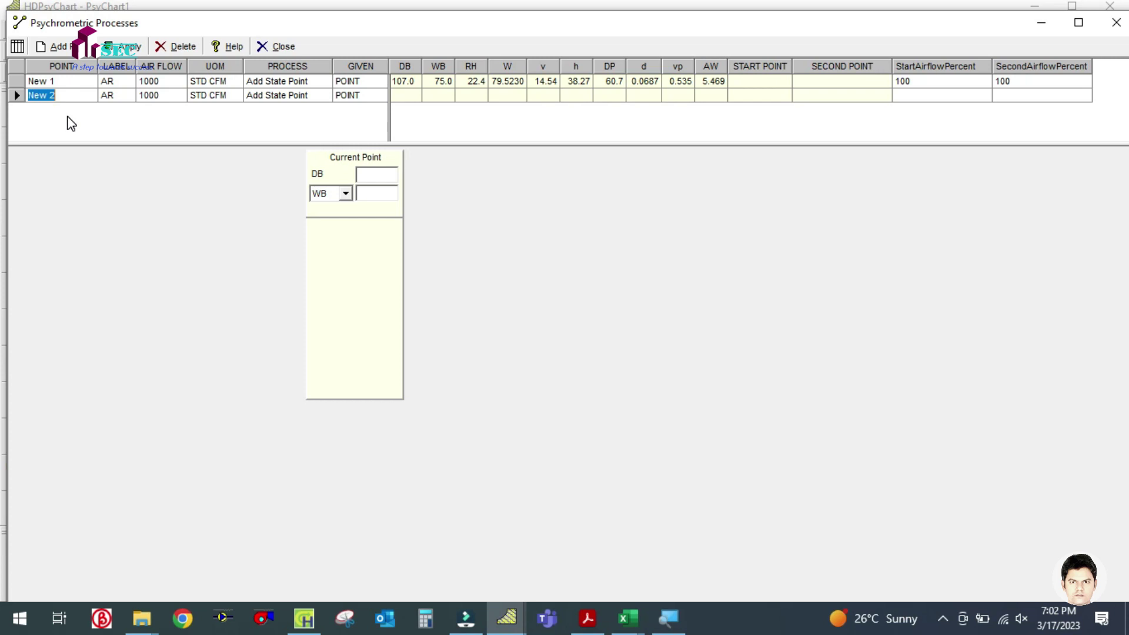
key("BackSpace")
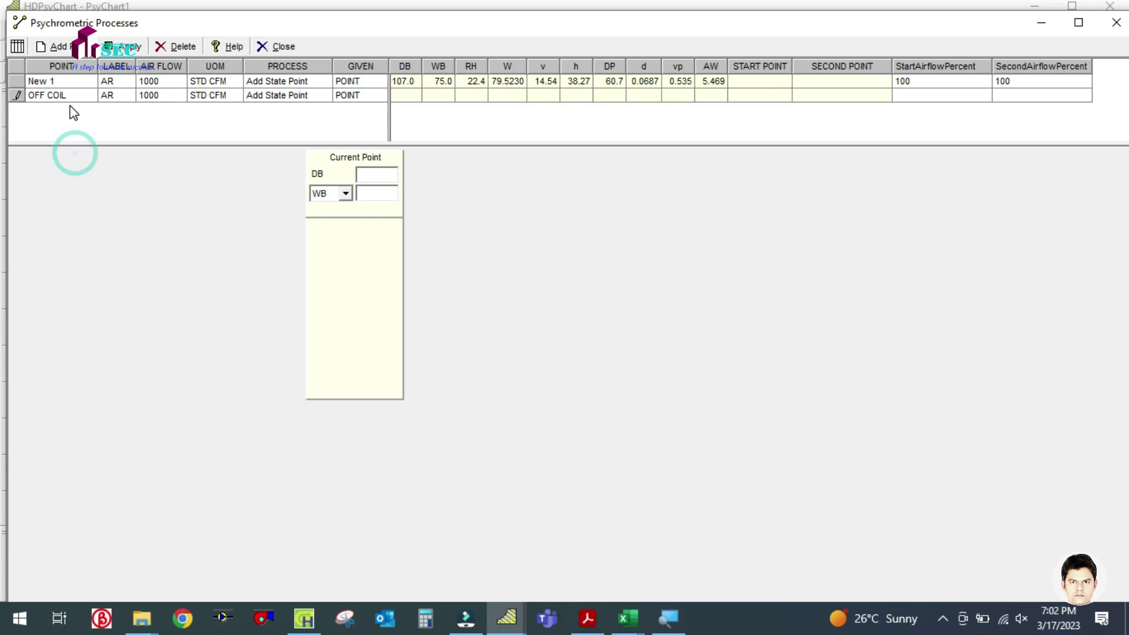
left_click(67, 81)
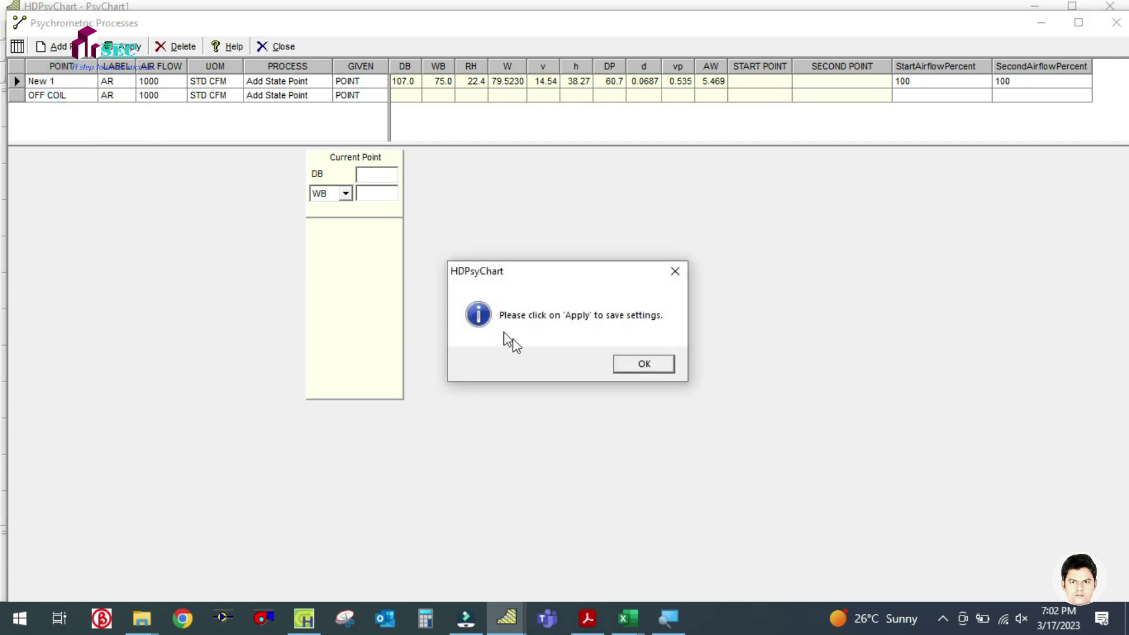
left_click(663, 362)
left_click(75, 95)
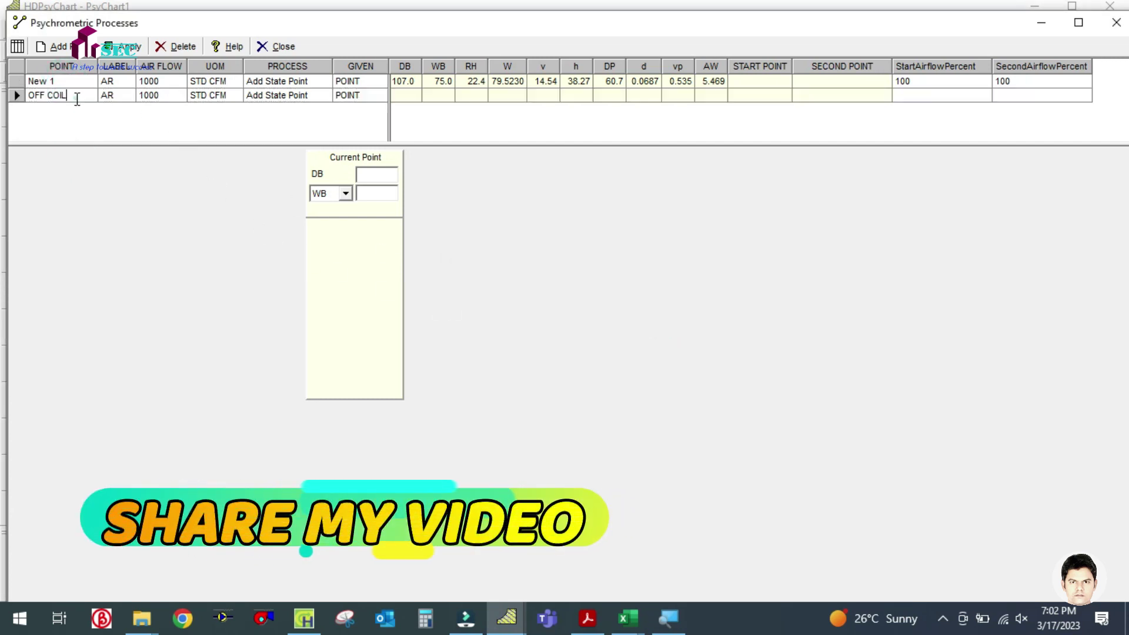
Set the OFF COIL point's dry bulb to 72, and choose RH as its second property with a value of 50
left_click(374, 176)
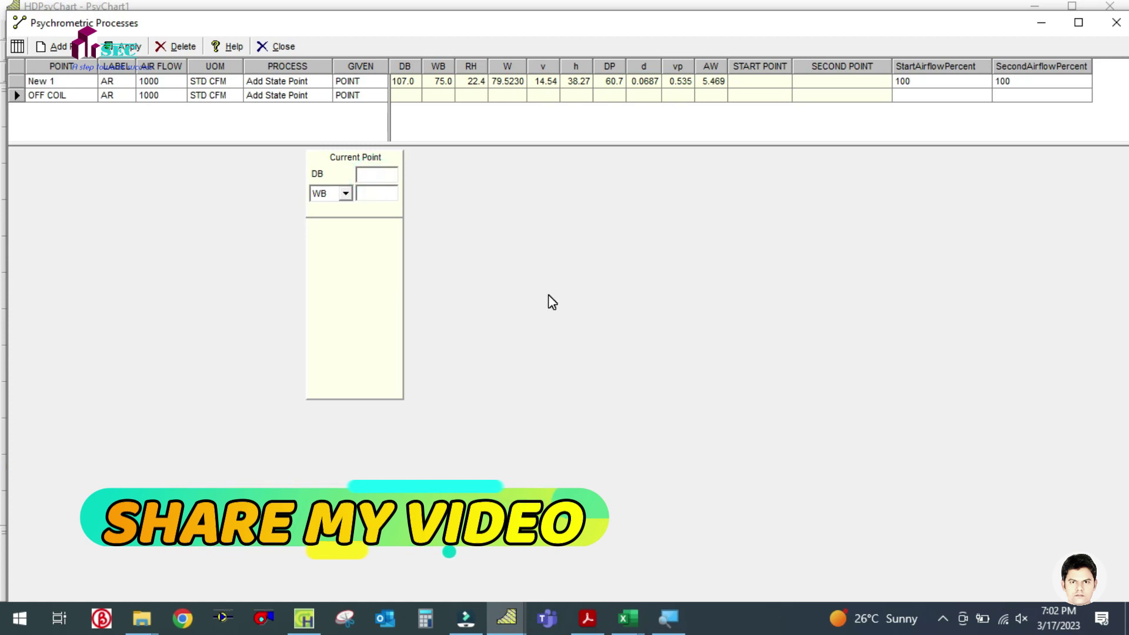
type("72")
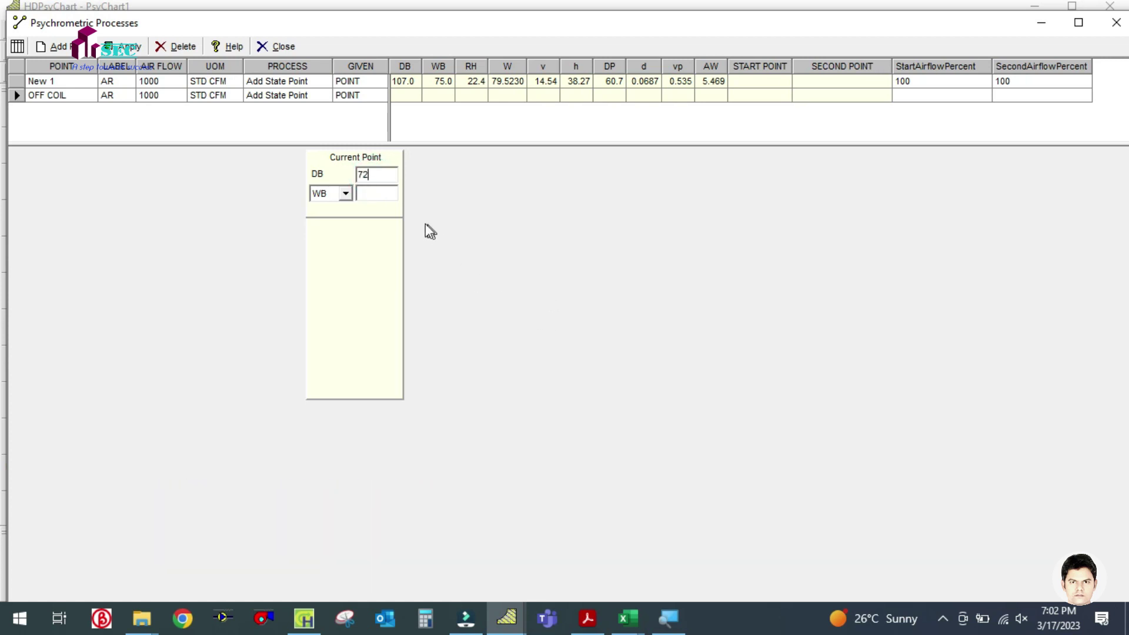
left_click(345, 193)
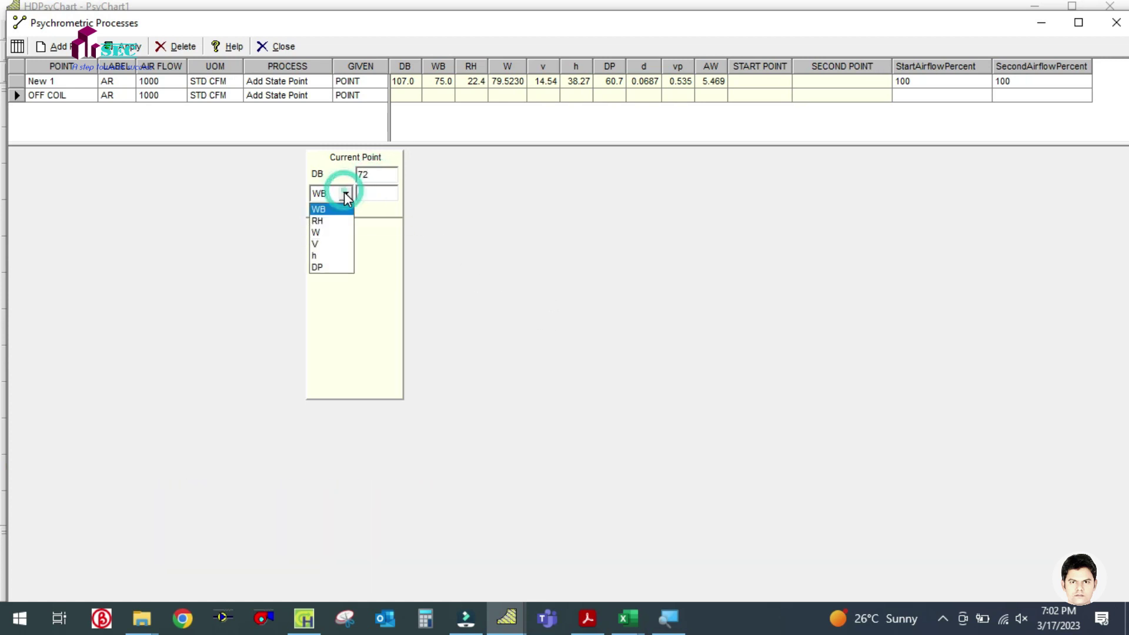
left_click(330, 221)
left_click(377, 193)
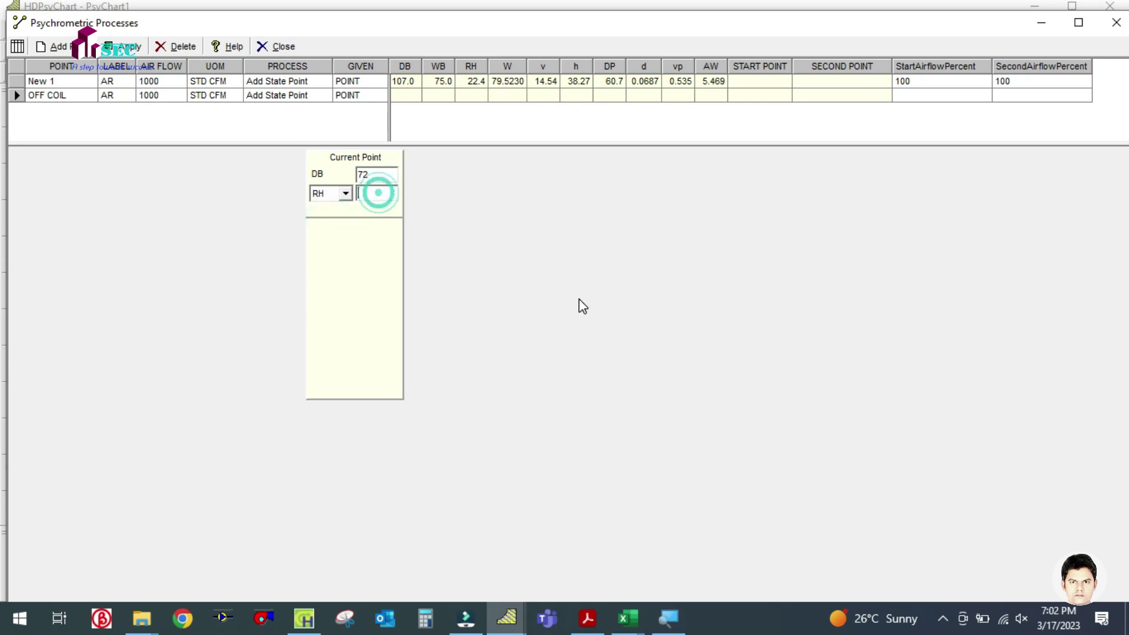
type("50")
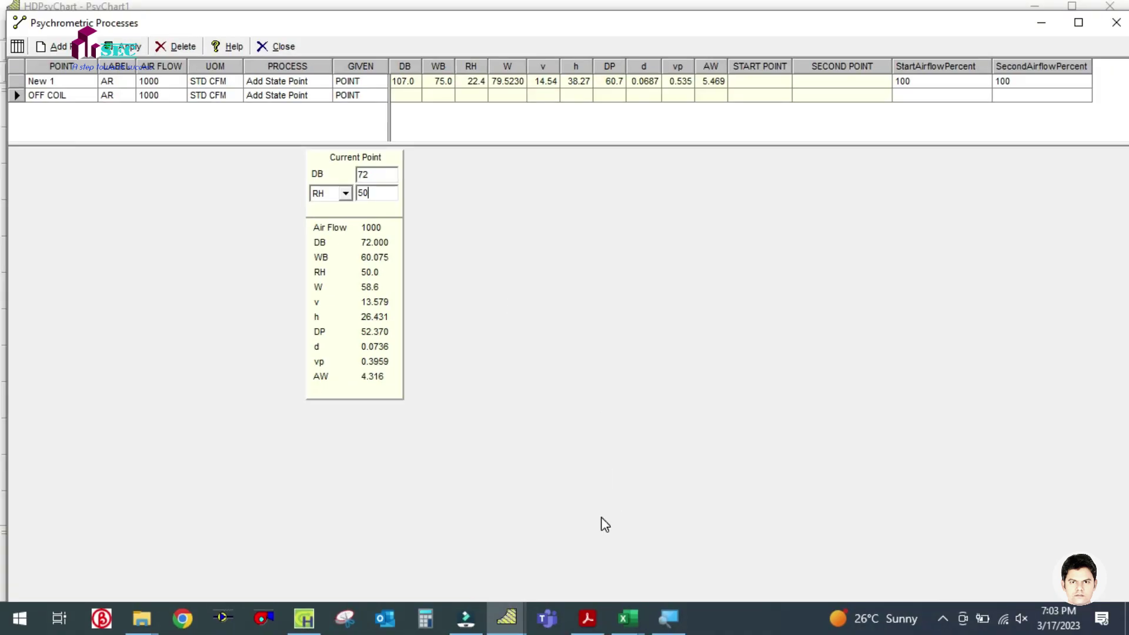
Compare the off-coil WBT and W in row 8 of the HVAC sheet with HDPsyChart's OFF COIL results
mouse_move(632, 612)
left_click(588, 571)
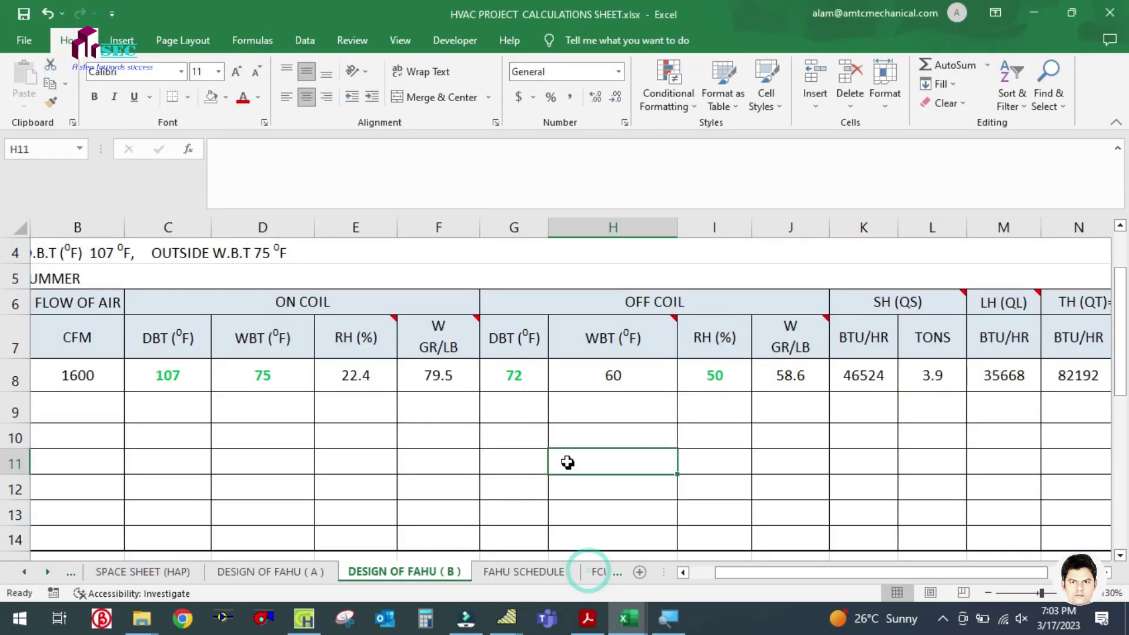
left_click(626, 377)
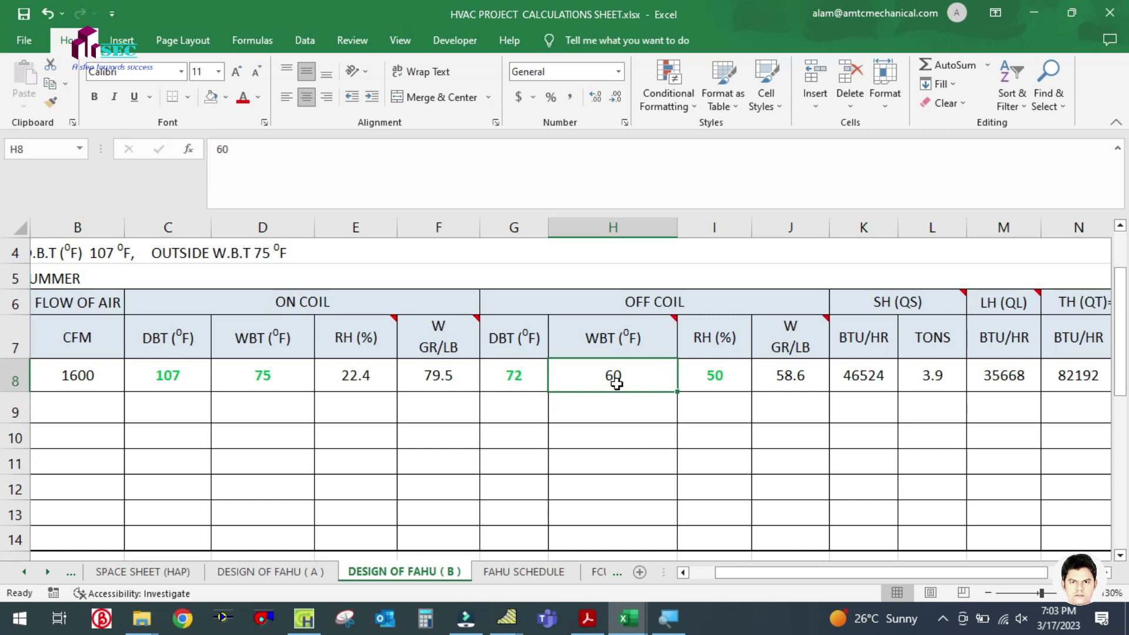
left_click(781, 379)
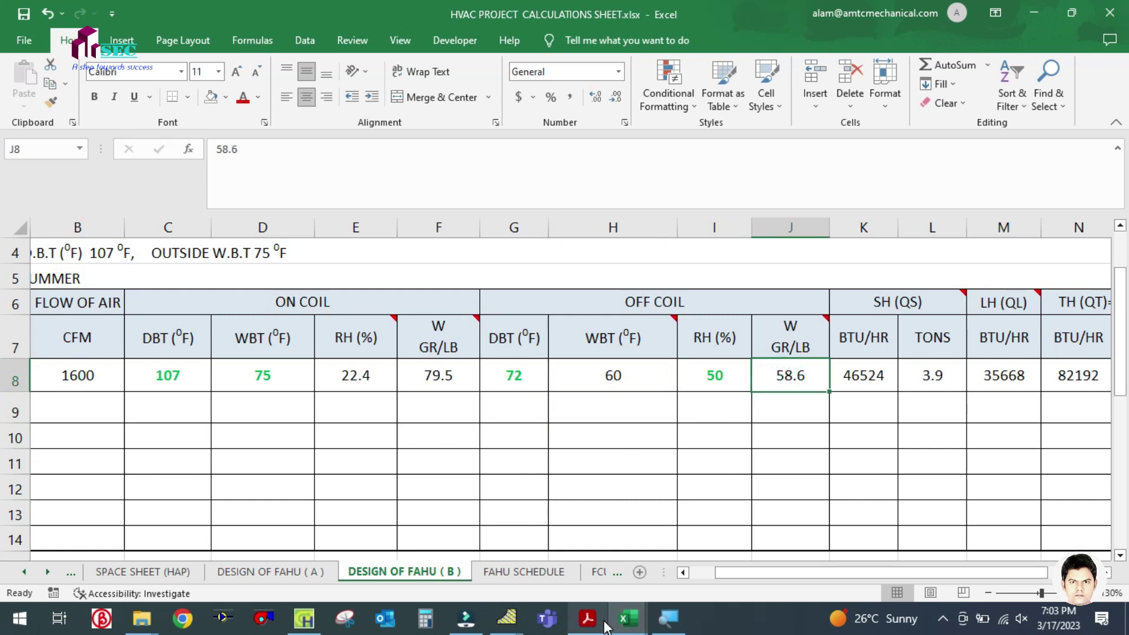
left_click(521, 612)
left_click(558, 550)
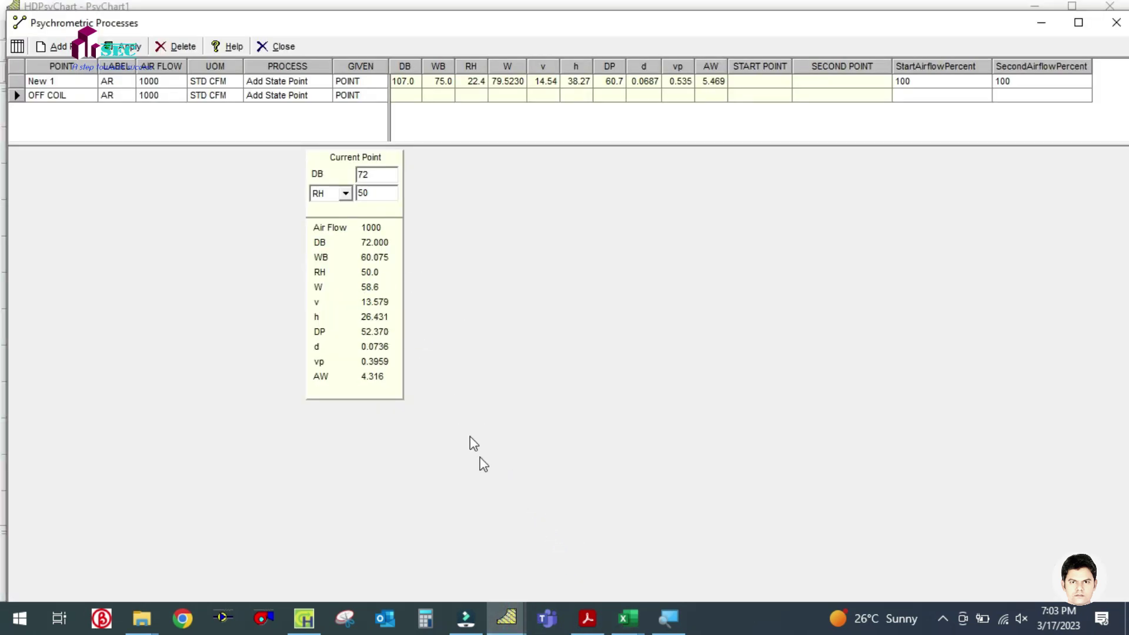
mouse_move(628, 618)
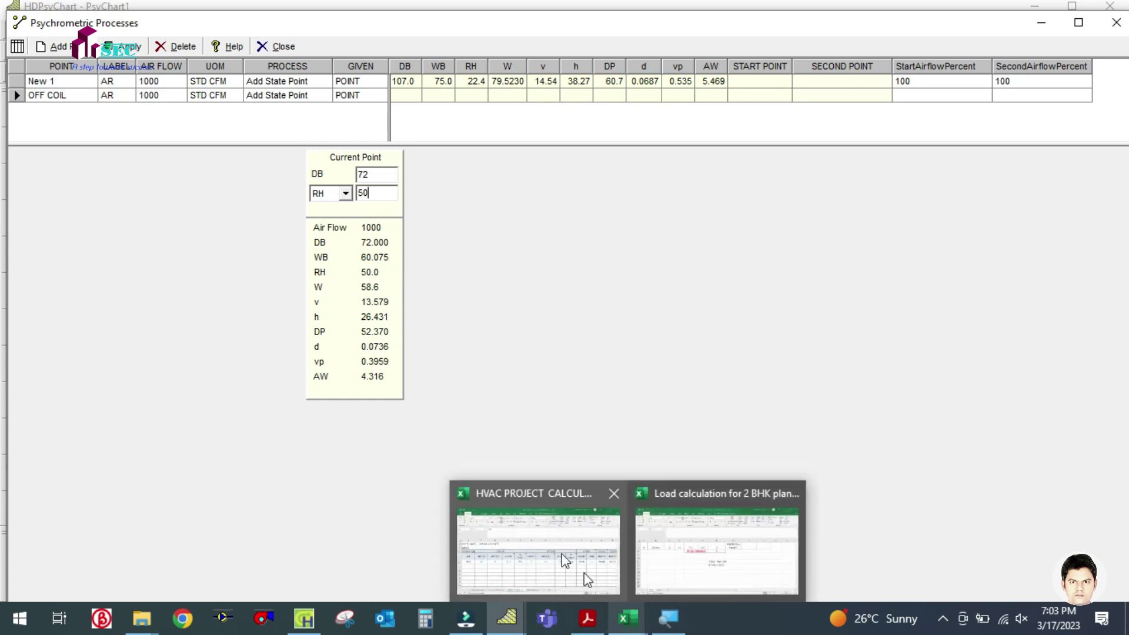
left_click(541, 535)
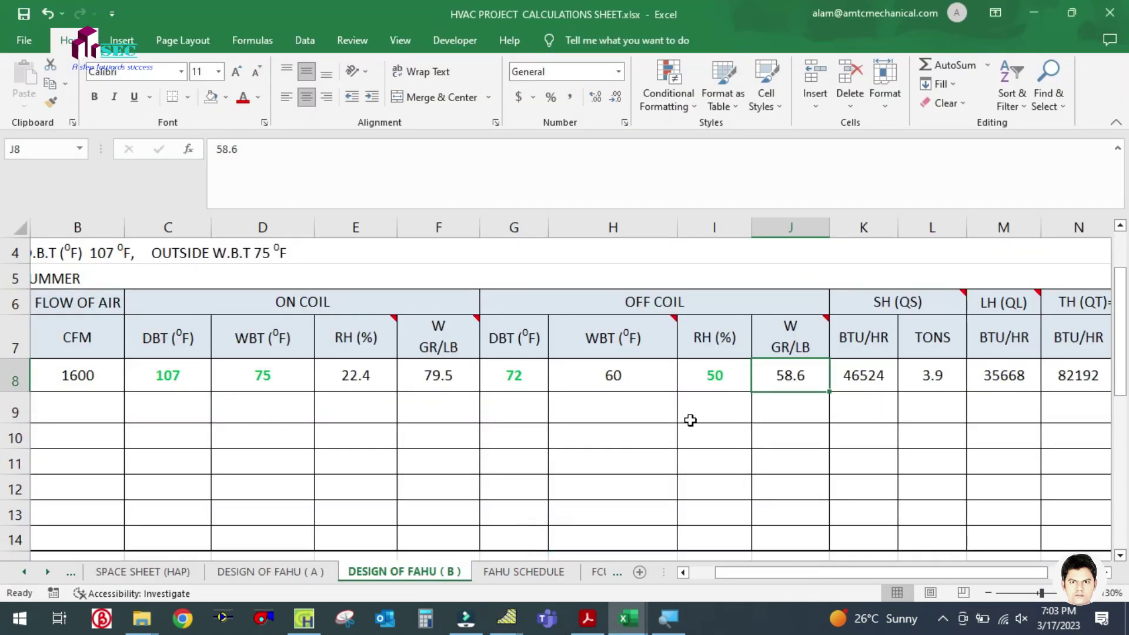
left_click(746, 456)
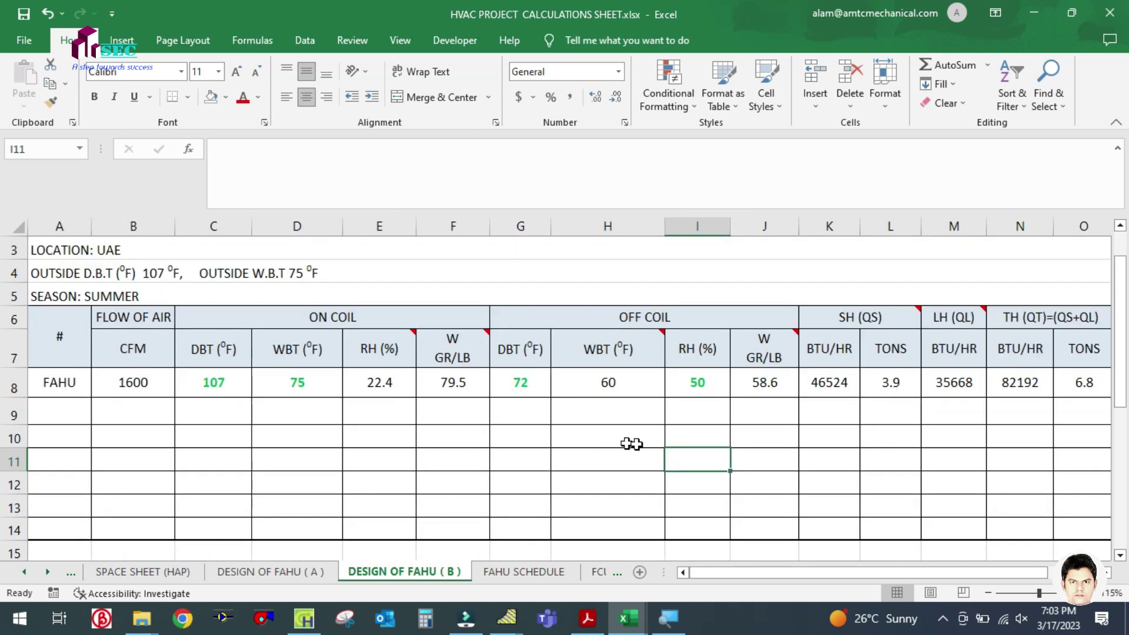
Read the formula notes attached to the SH (QS) and LH (QL) headings of the summer FAHU table
scroll(482, 389, "down", 2)
scroll(1025, 360, "up", 3)
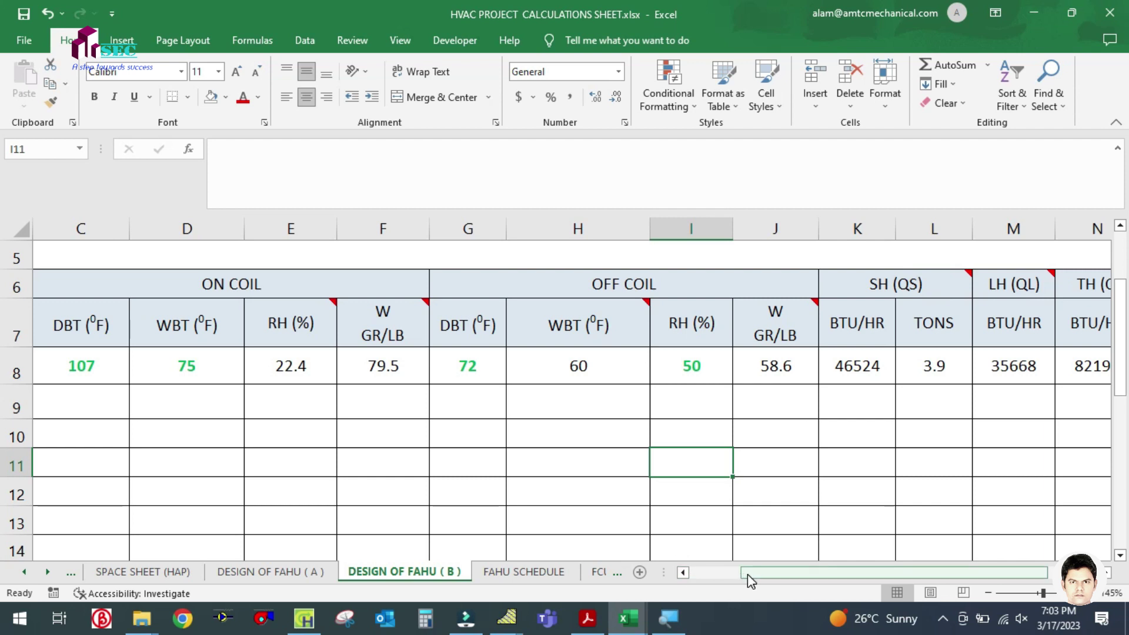
left_click_drag(747, 574, 798, 574)
left_click(667, 288)
left_click(807, 286)
left_click(735, 433)
mouse_move(644, 281)
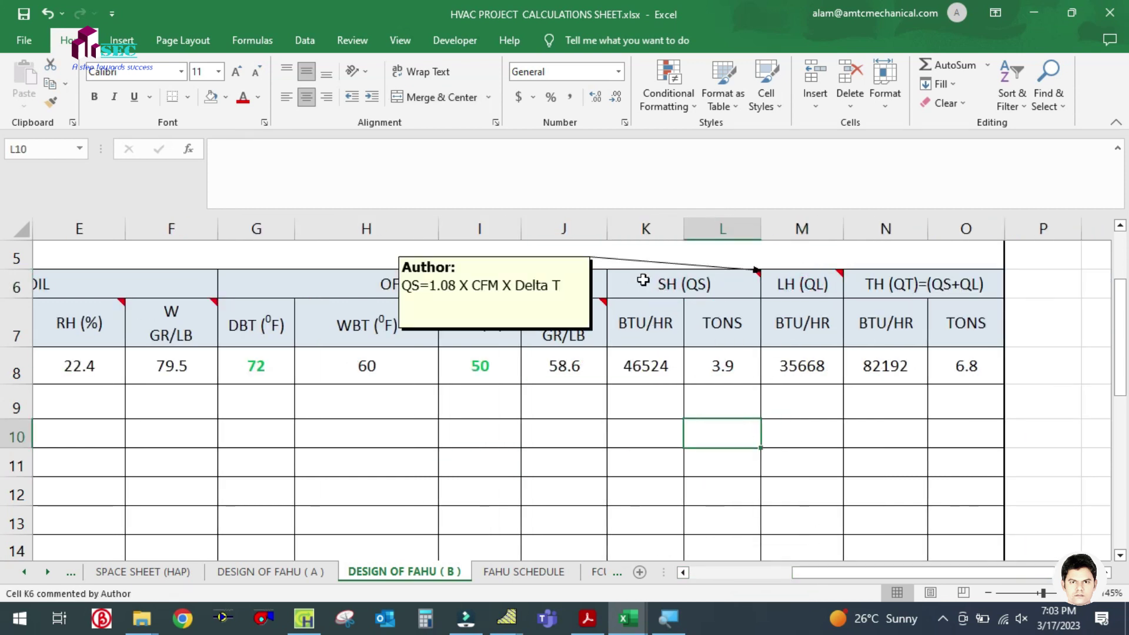
mouse_move(744, 285)
mouse_move(792, 285)
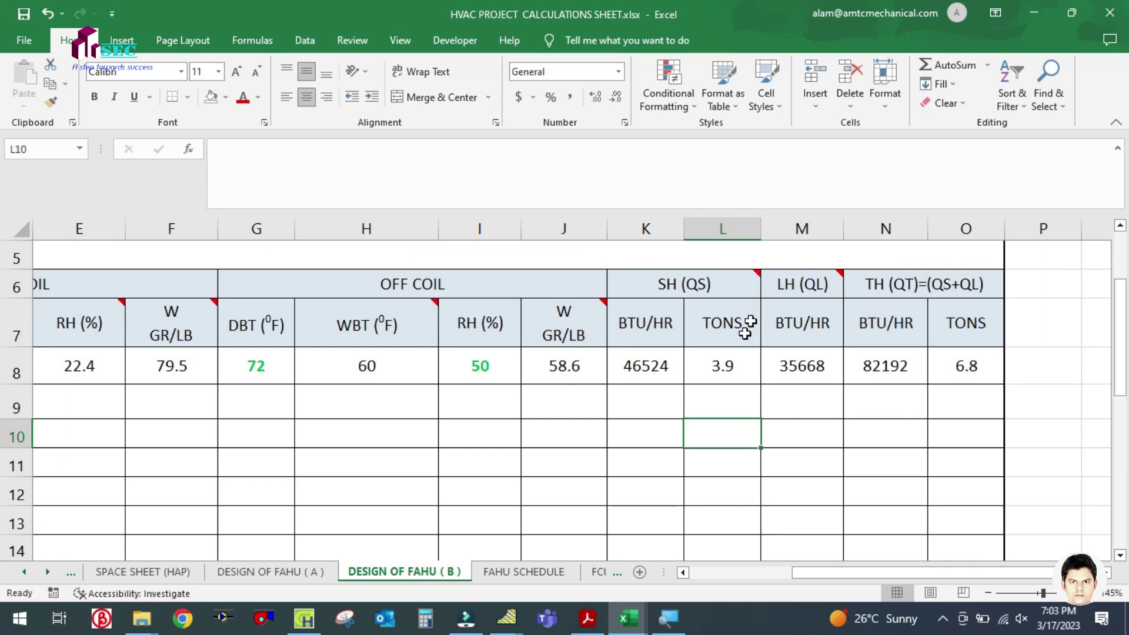
Inspect the sensible heat entries in row 8, checking how TONS is derived from BTU/HR
left_click(694, 467)
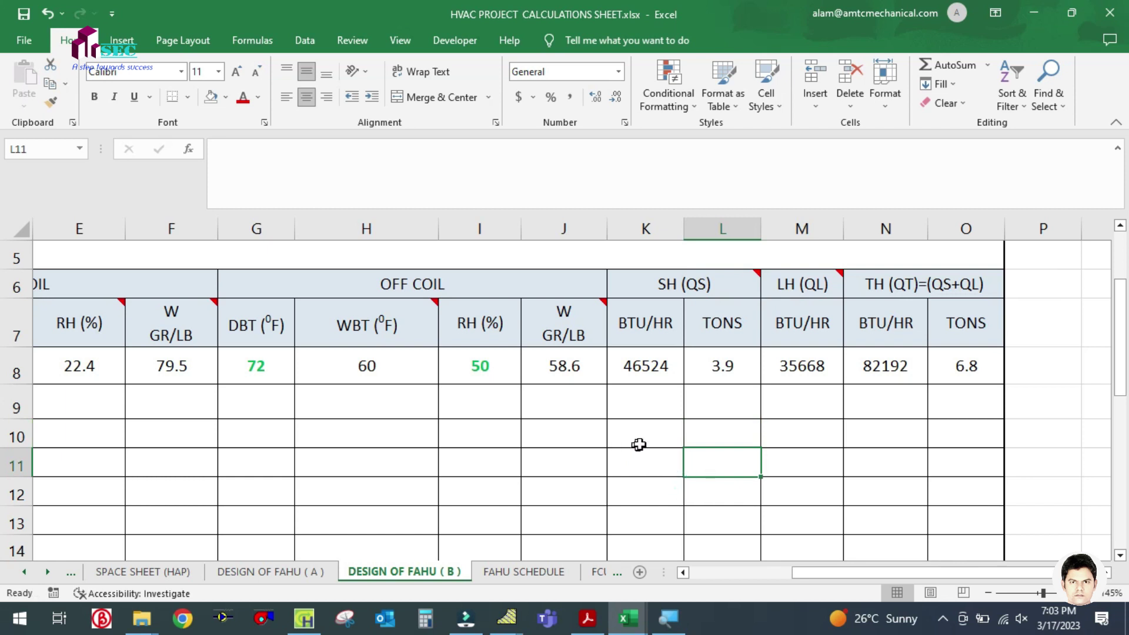
left_click(711, 364)
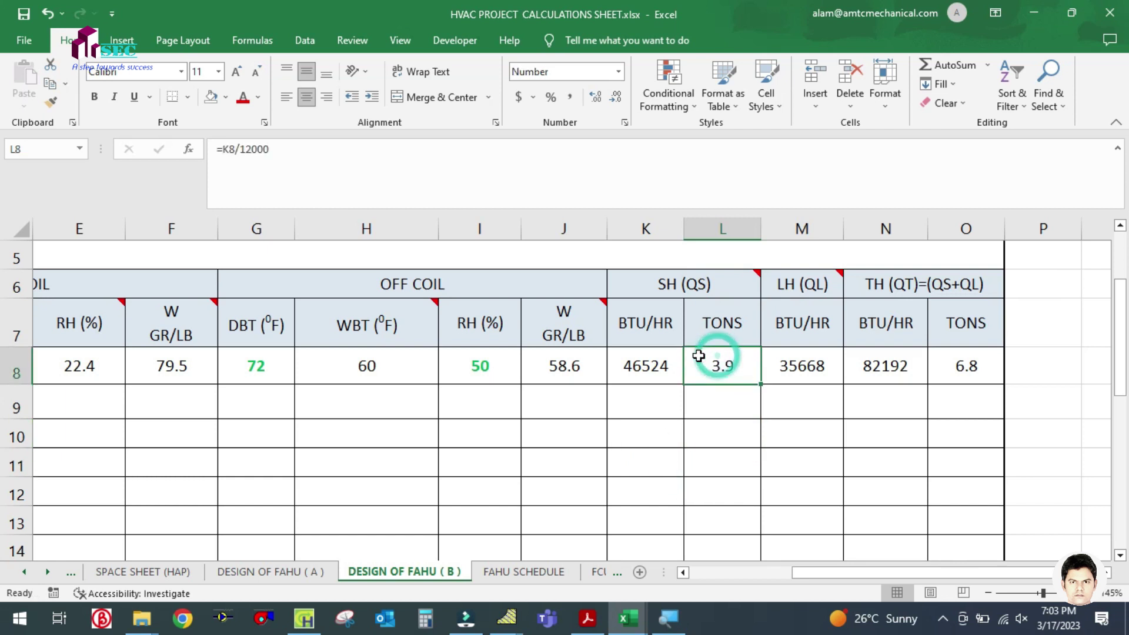
left_click(651, 363)
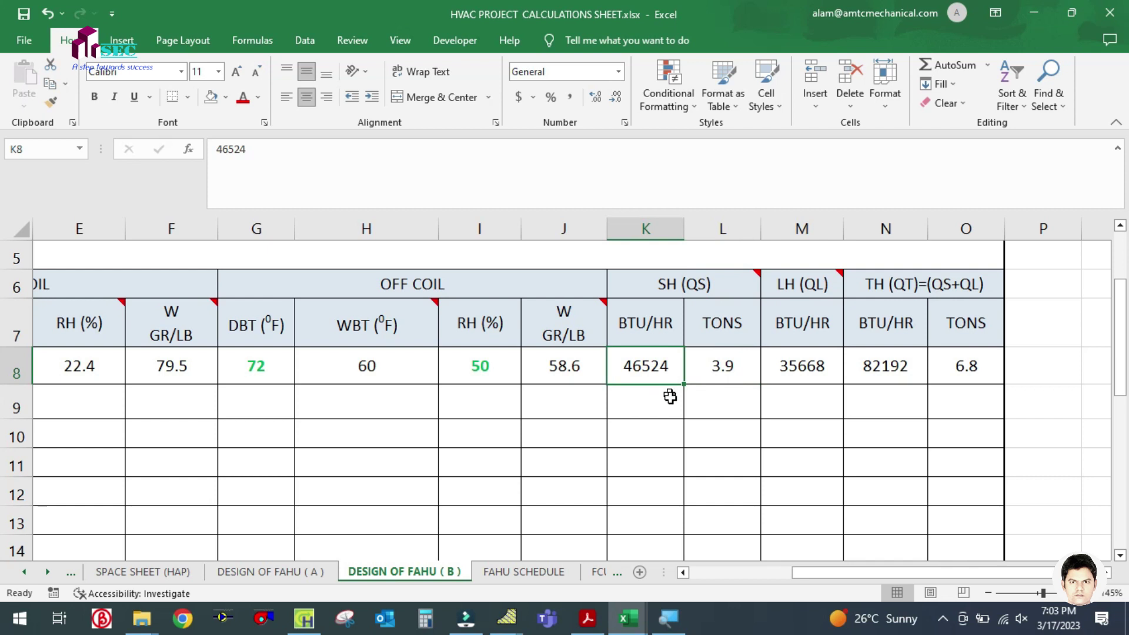
left_click(671, 429)
left_click(715, 361)
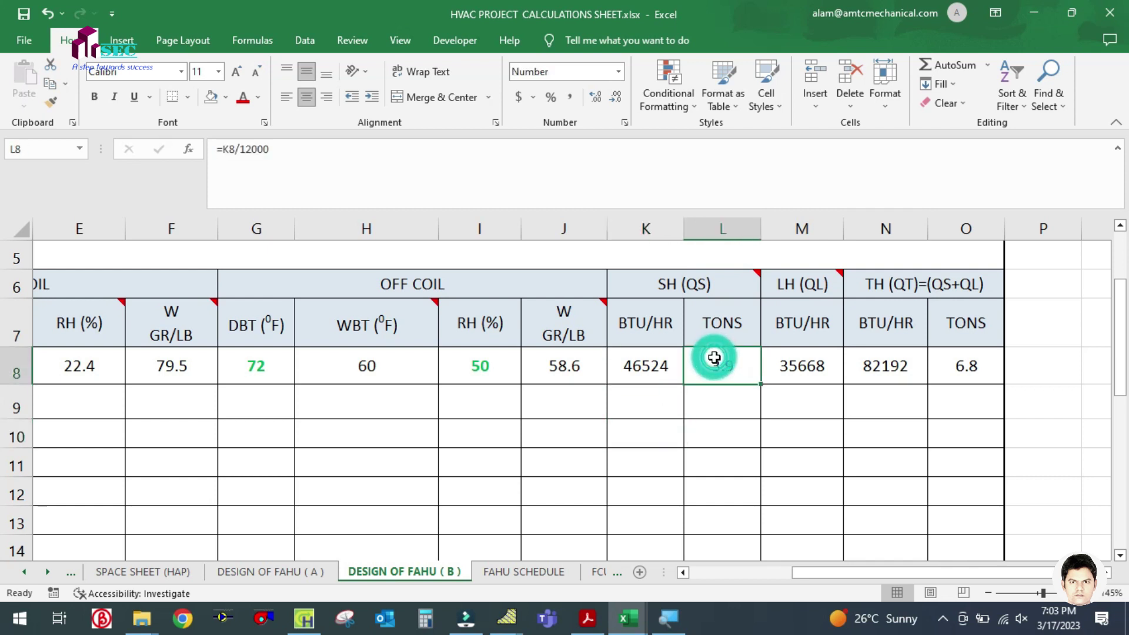
left_click(658, 361)
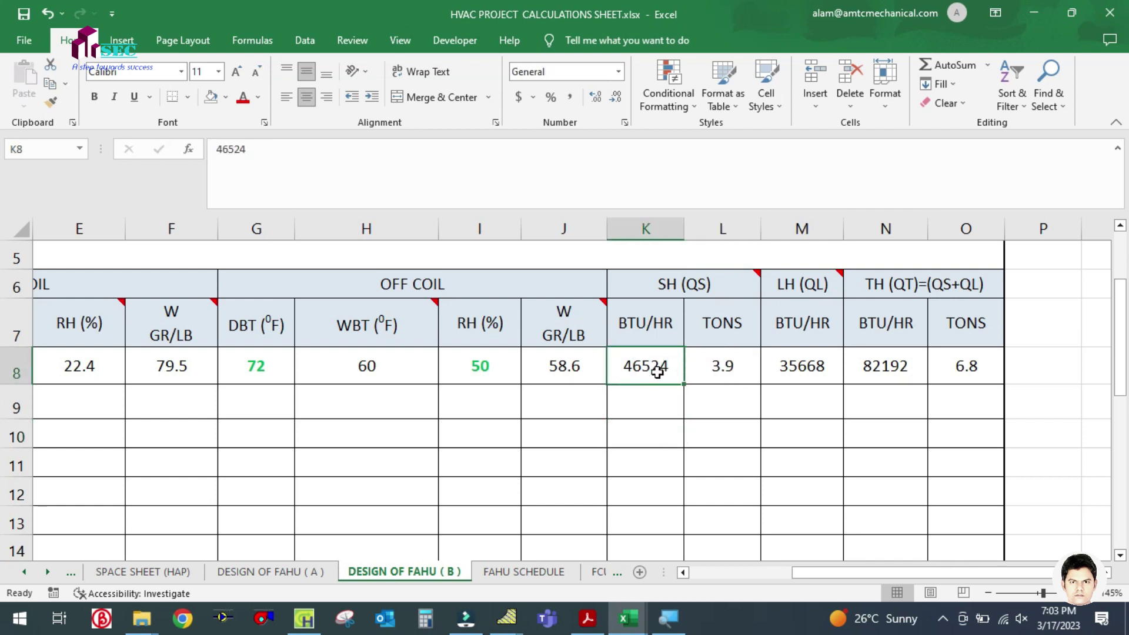
left_click(719, 365)
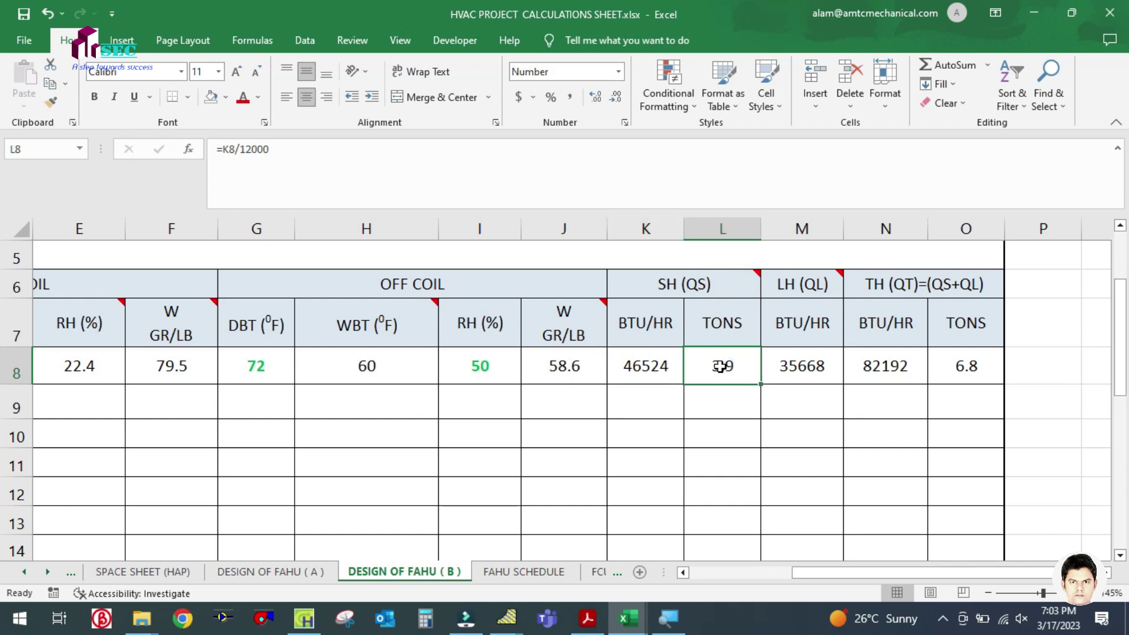
double_click(721, 366)
key("Escape")
In the FAHU-01 summer worked calculation, change the airflow in the QS line to 1600
scroll(675, 415, "down", 3)
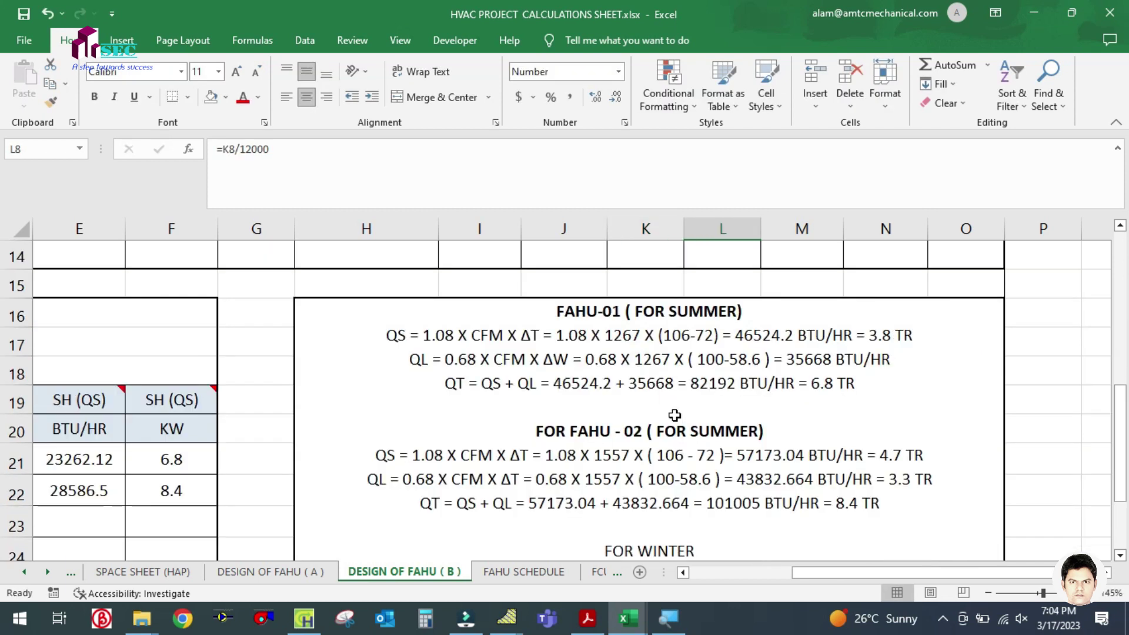
scroll(551, 403, "down", 1)
left_click_drag(781, 573, 704, 576)
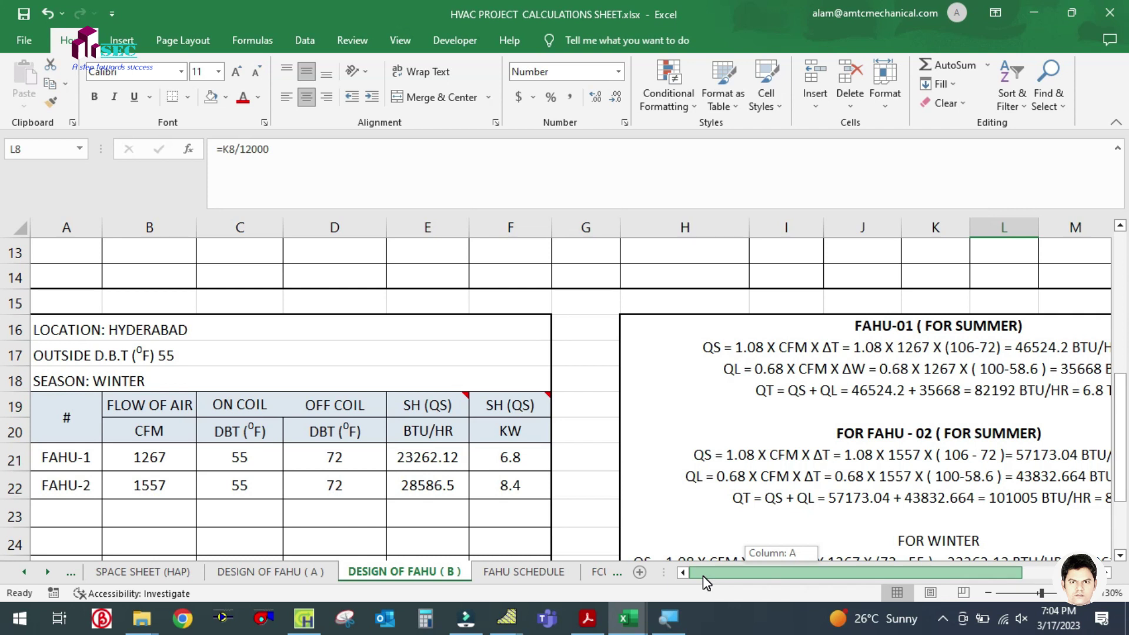
left_click_drag(704, 576, 809, 572)
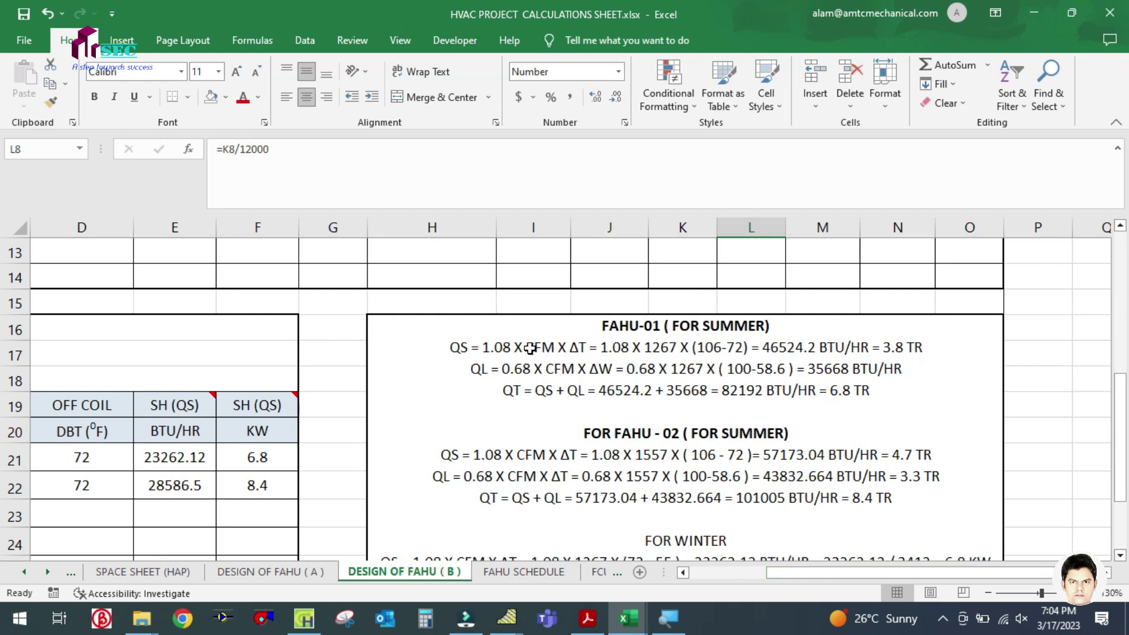
left_click(630, 346)
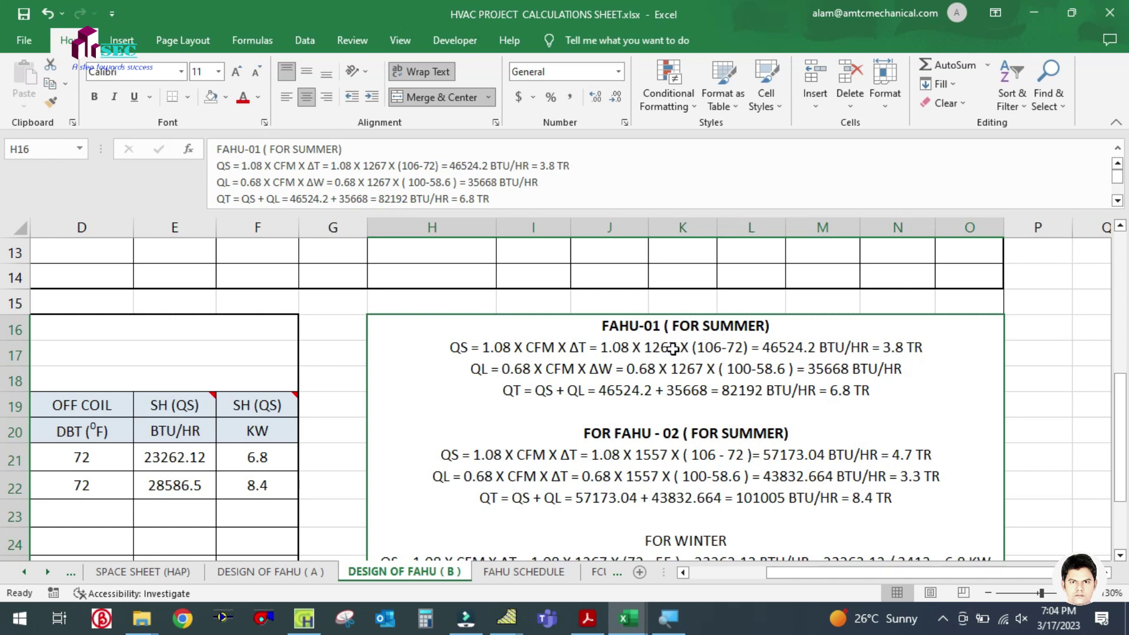
double_click(673, 348)
key("BackSpace")
key("BackSpace")
key("BackSpace")
type("600")
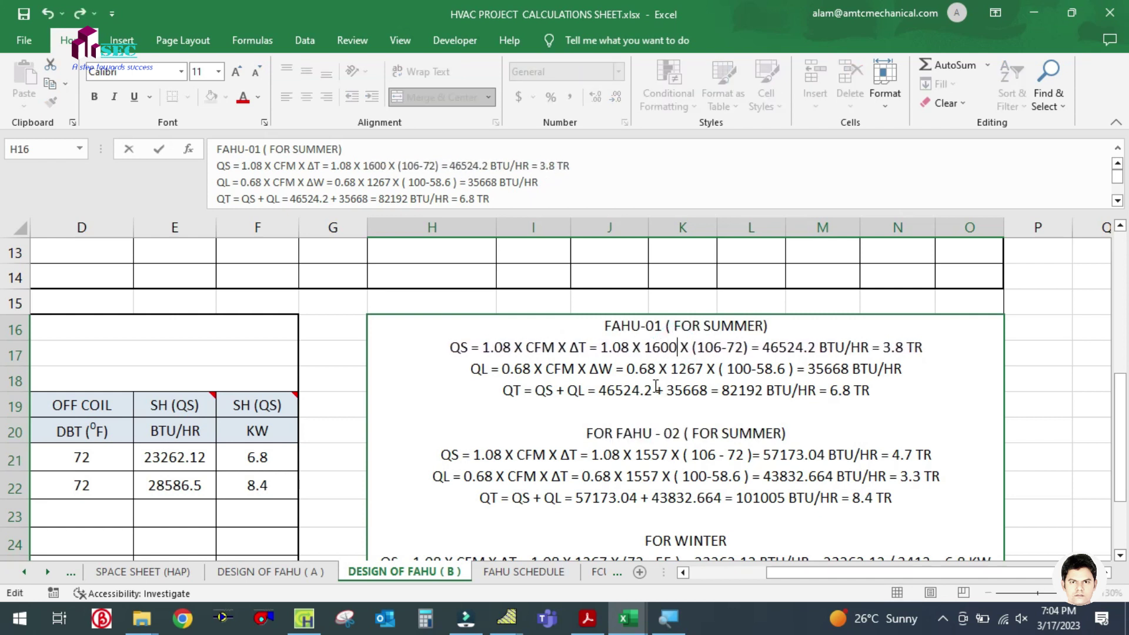
Change the on-coil temperature in the FAHU-01 summer QS line to 107 and commit the cell
left_click(719, 348)
key("BackSpace")
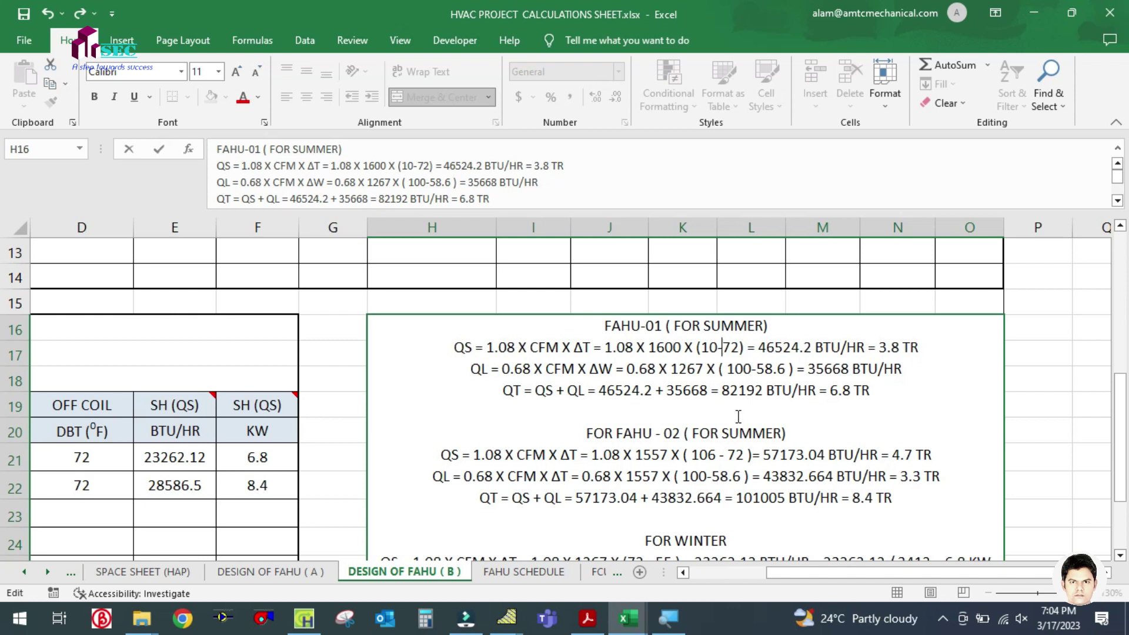
type("7")
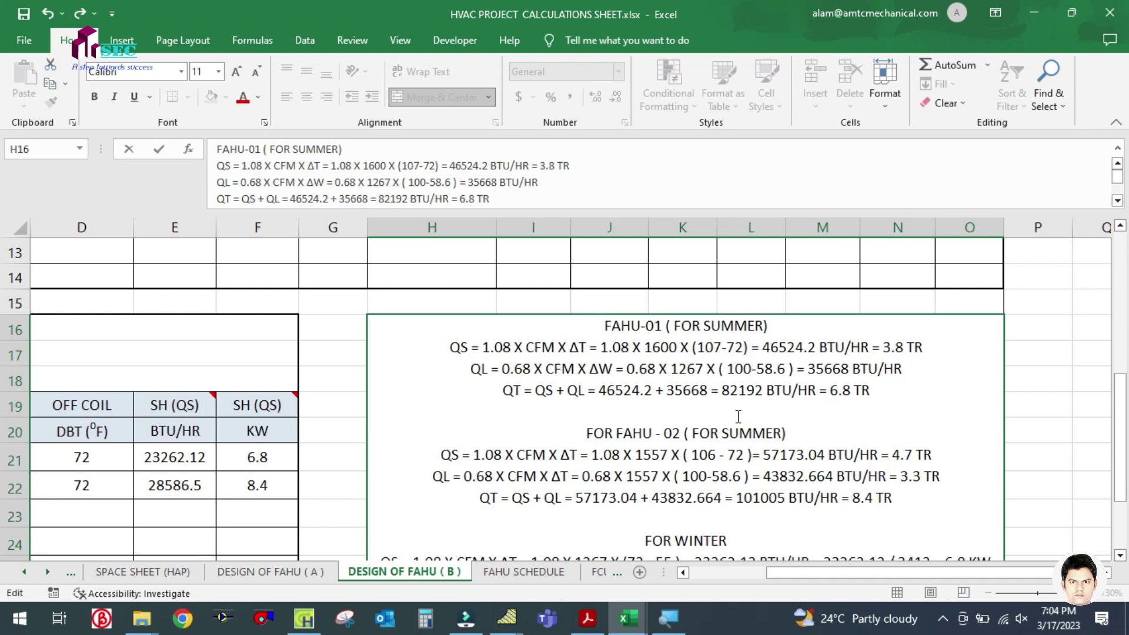
left_click(782, 456)
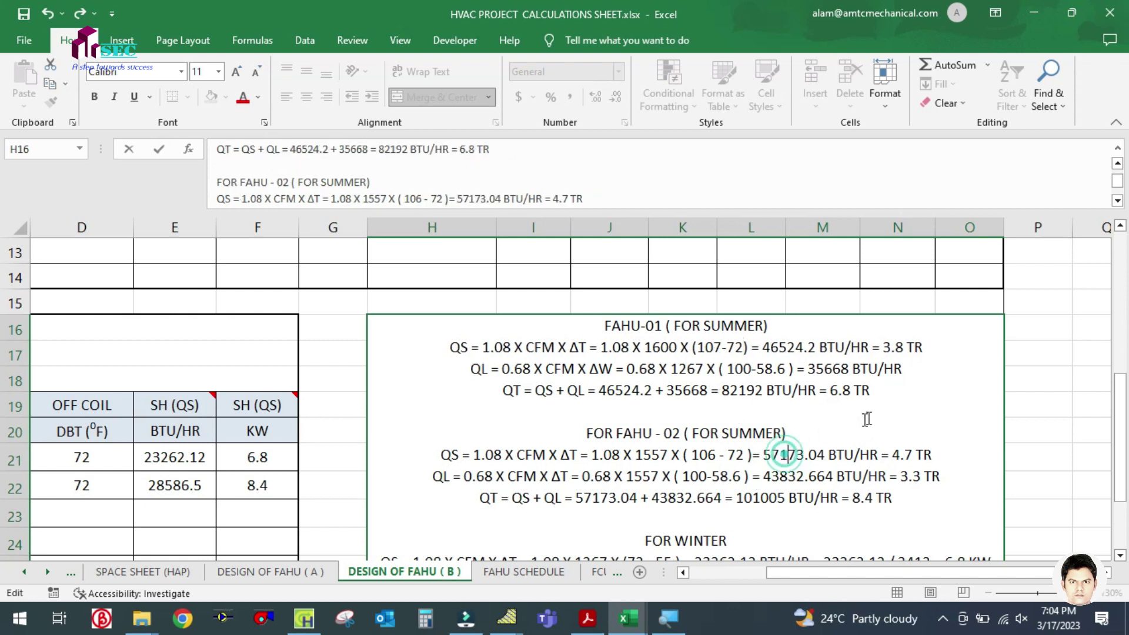
left_click(1013, 425)
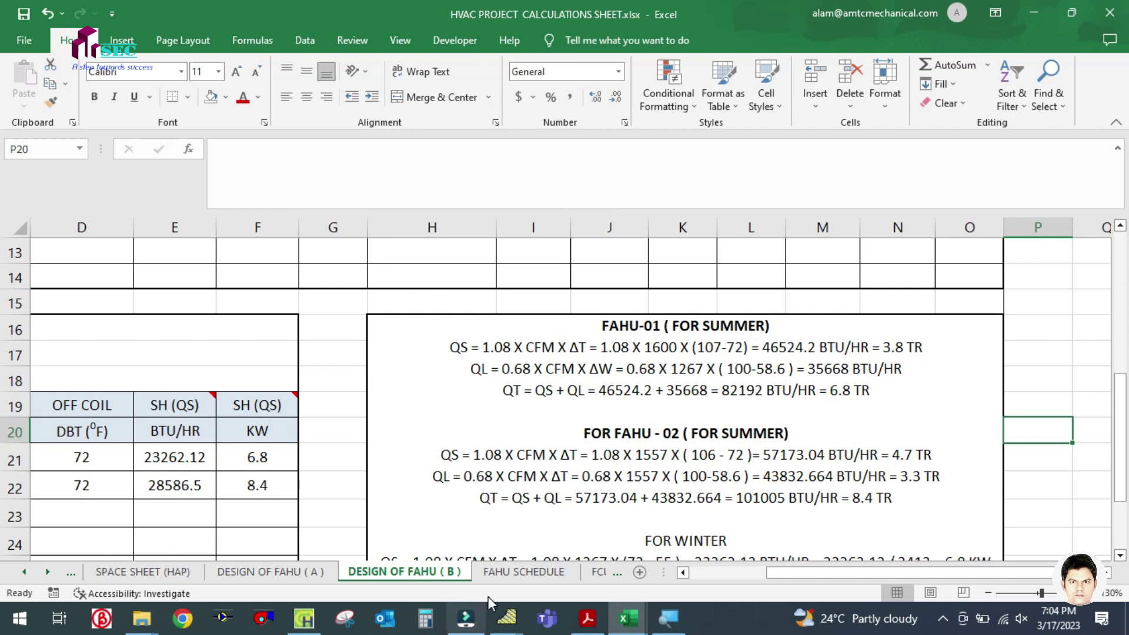
Switch to Calculator and place it clear of the FAHU-01 worked calculation
left_click(426, 618)
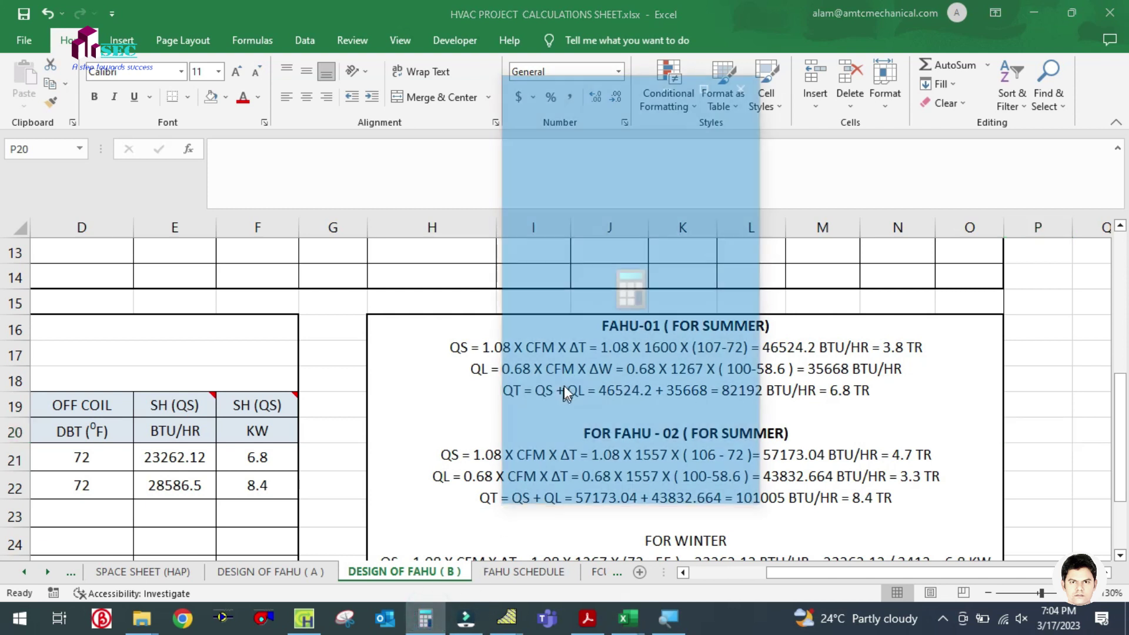
left_click_drag(583, 85, 193, 88)
left_click(148, 450)
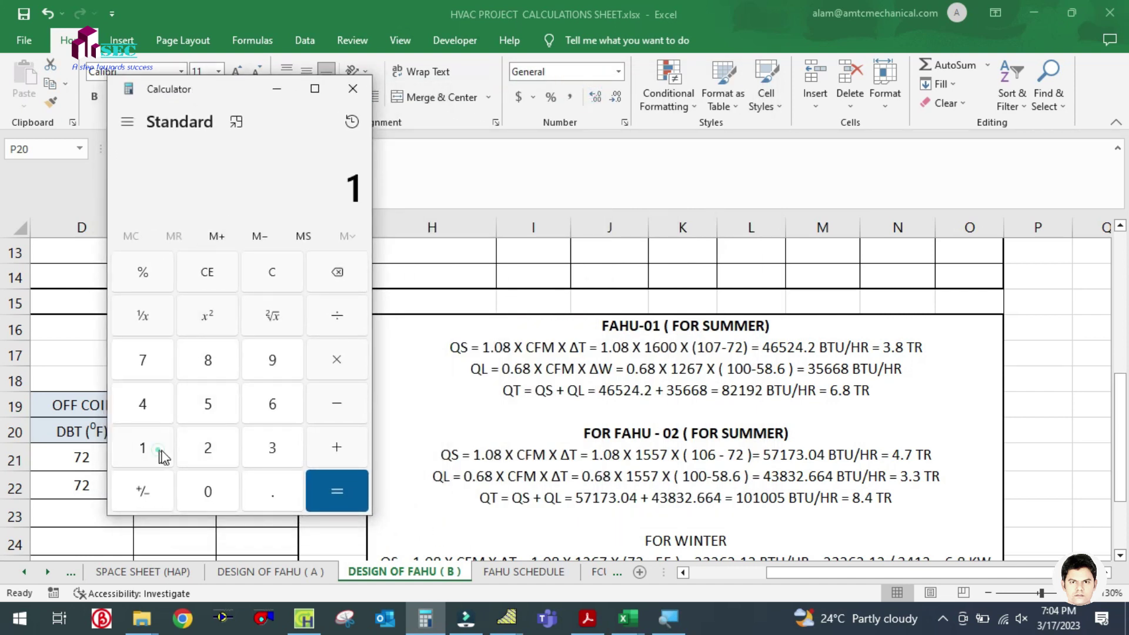
left_click(268, 494)
left_click(213, 493)
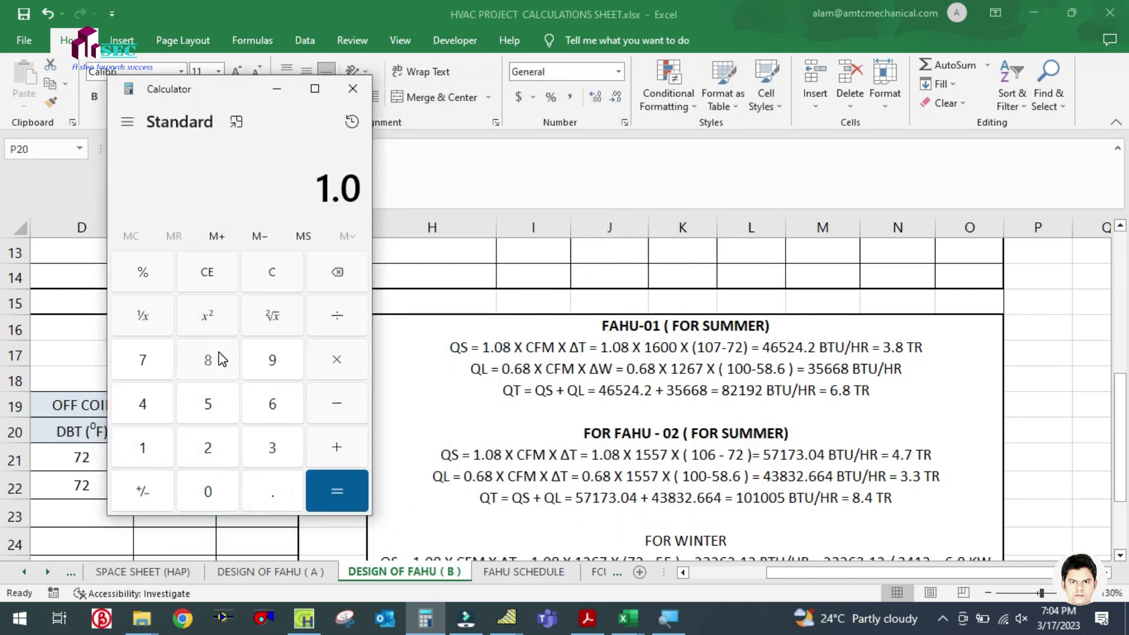
left_click(216, 360)
left_click(341, 362)
left_click(155, 450)
left_click(270, 406)
double_click(209, 492)
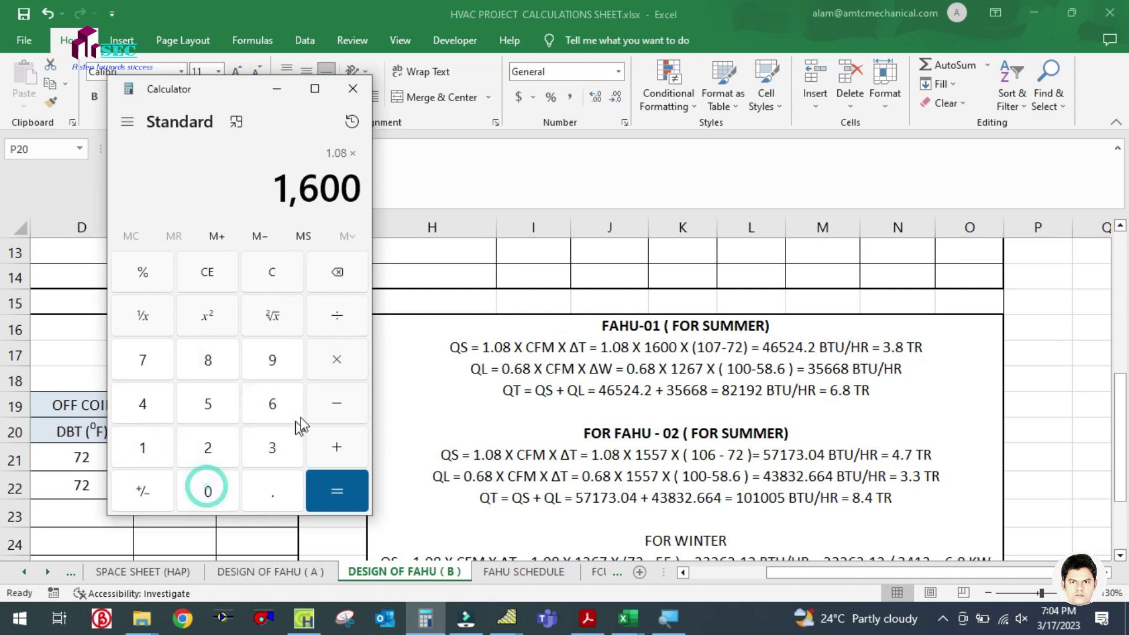
left_click(335, 360)
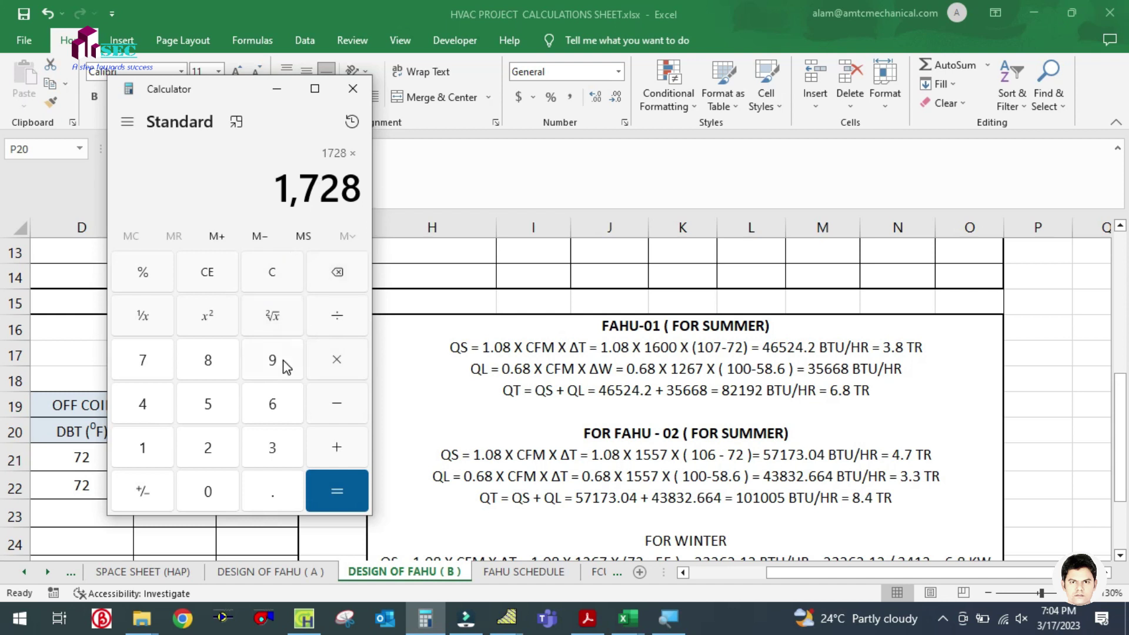
left_click(216, 273)
left_click(269, 272)
Calculate the FAHU-01 summer temperature difference as 107 − 72
left_click(158, 442)
left_click(207, 493)
left_click(151, 356)
left_click(330, 404)
left_click(148, 365)
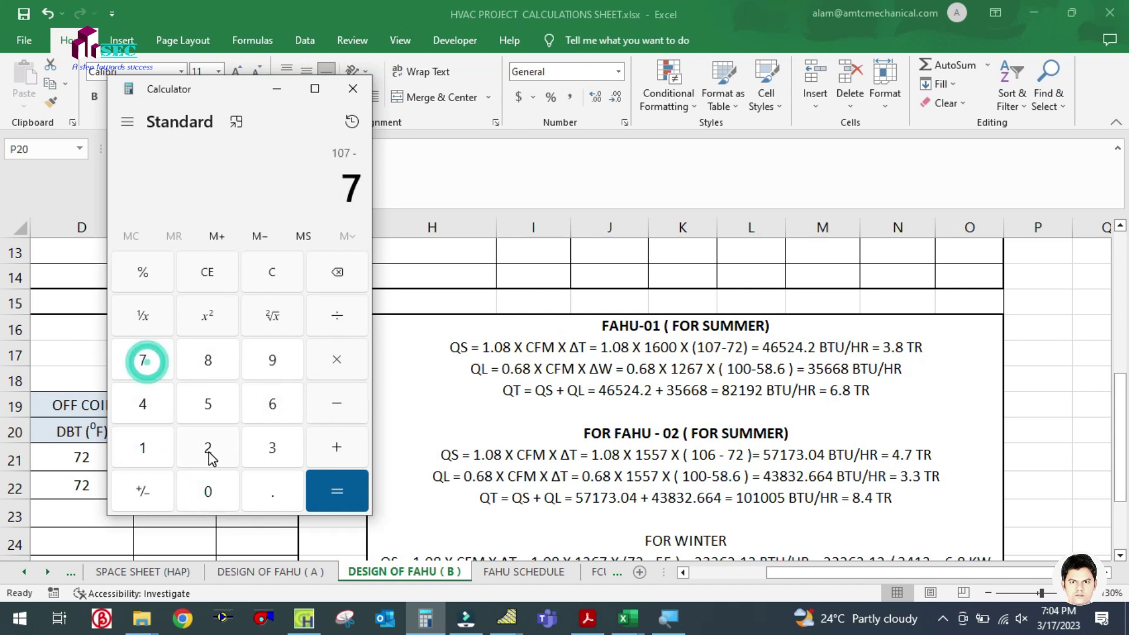
left_click(207, 449)
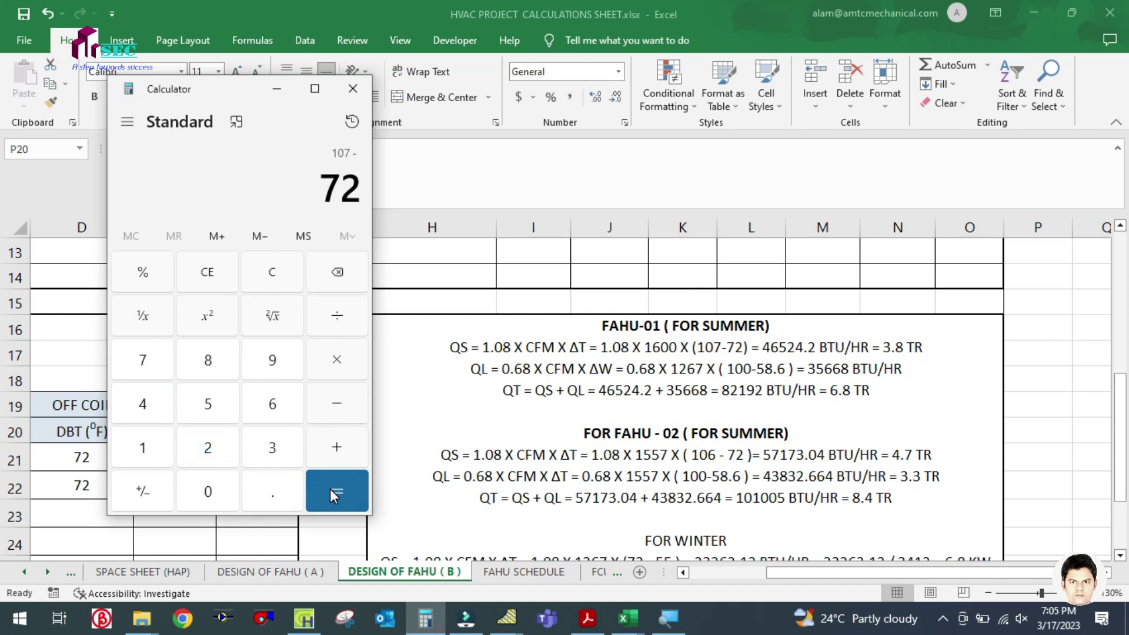
left_click(330, 489)
Clear the calculator and compute the FAHU-01 summer sensible load as 1.08 × 1600 × 35
left_click(267, 276)
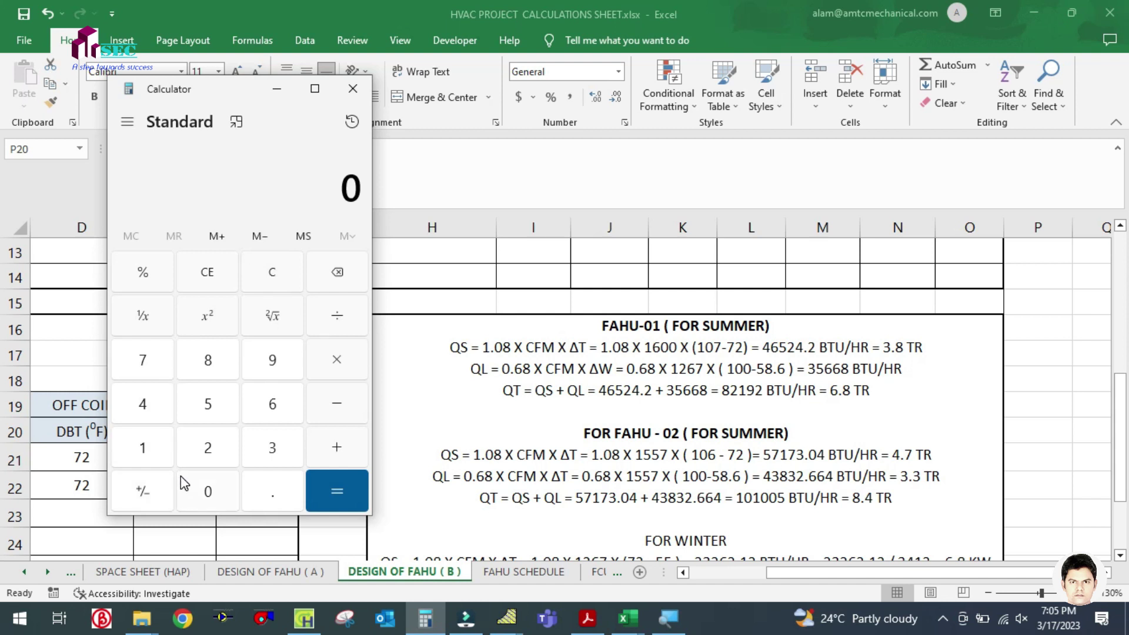
left_click(147, 449)
left_click(270, 498)
left_click(210, 494)
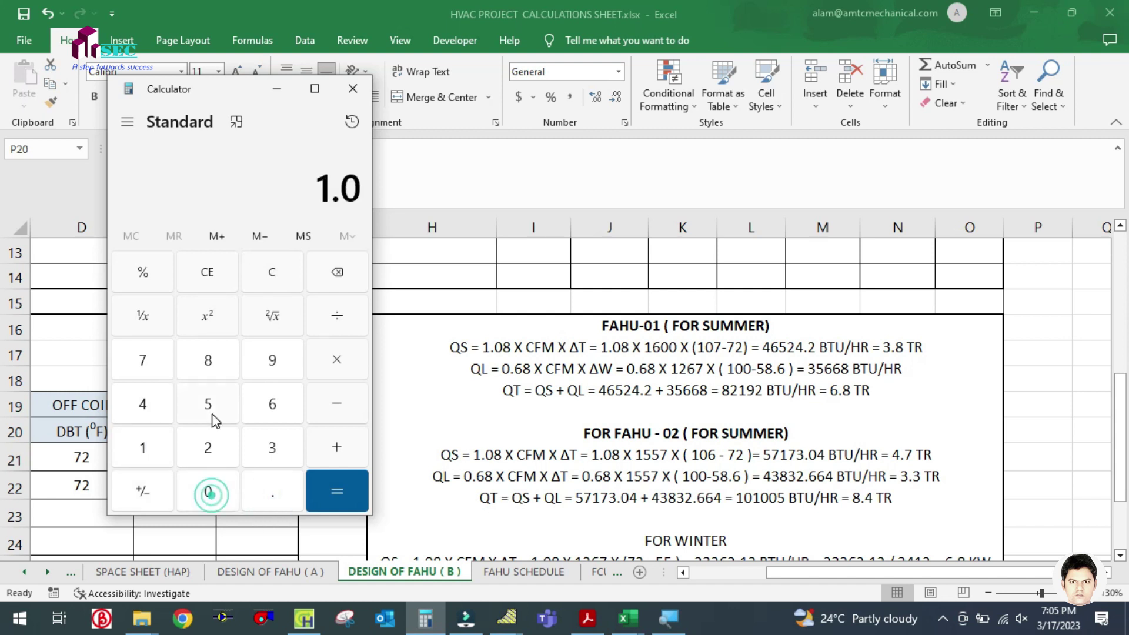
left_click(215, 366)
left_click(322, 360)
left_click(159, 447)
left_click(272, 404)
left_click(215, 494)
left_click(213, 491)
left_click(331, 360)
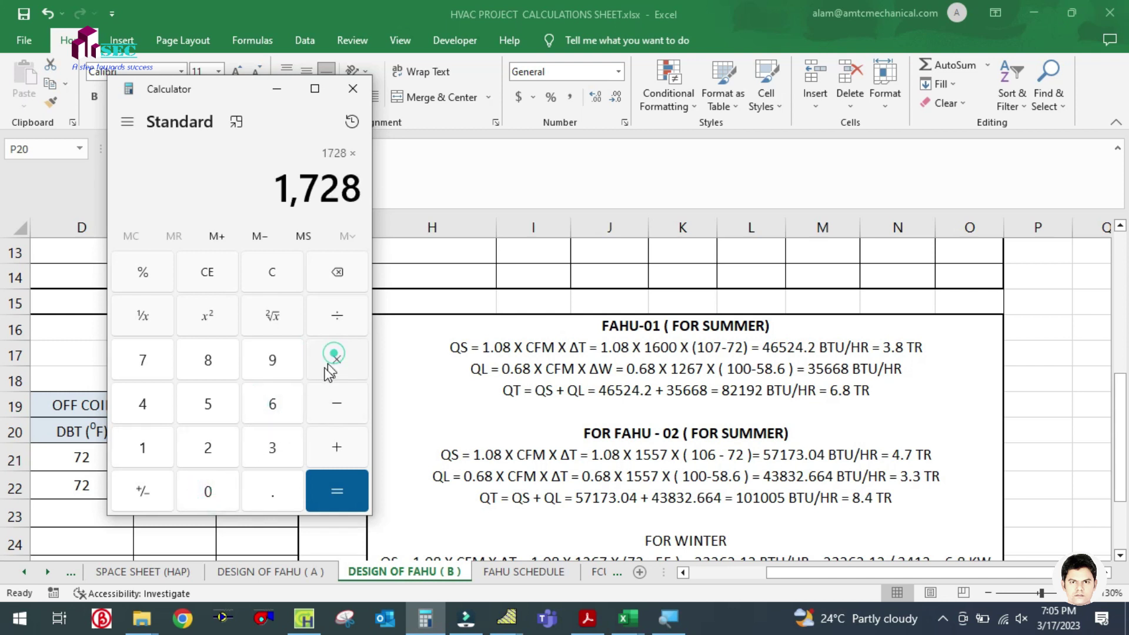
left_click(279, 448)
left_click(222, 403)
left_click(337, 494)
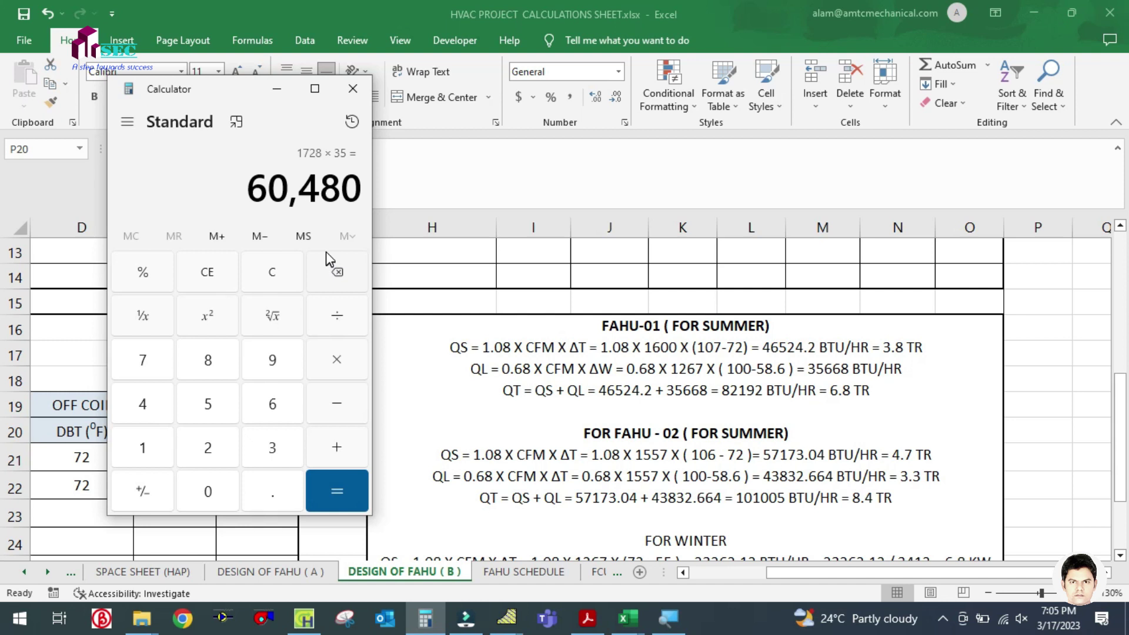
Return to the Excel sheet, change the QS result in the FAHU-01 summer calculation to 60480 BTU/HR and commit the cell
left_click(277, 88)
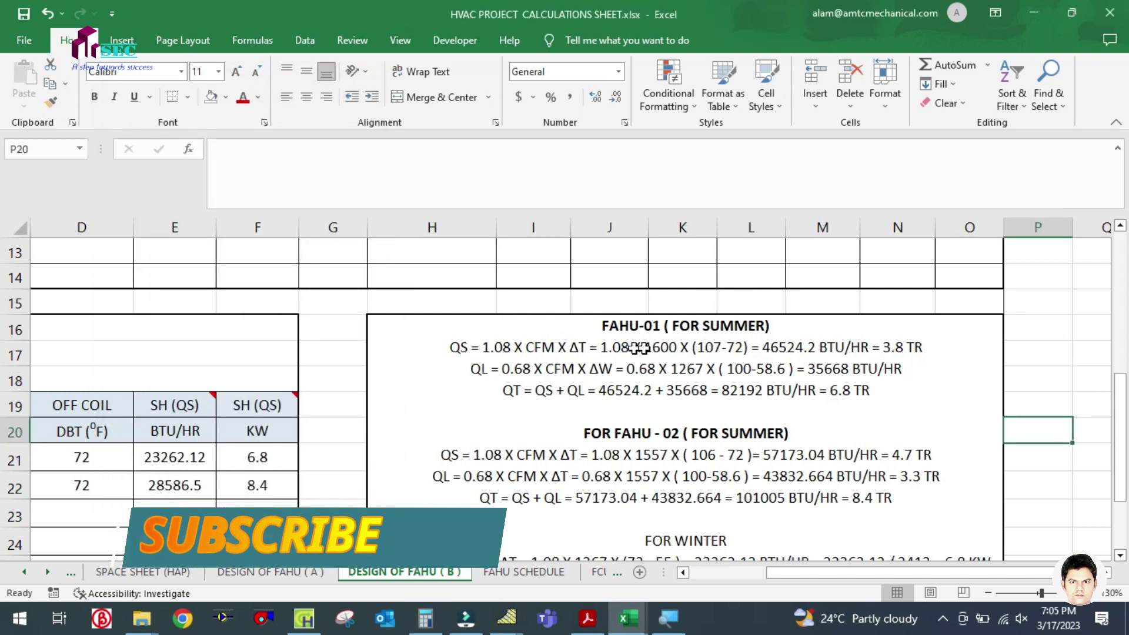
left_click(536, 356)
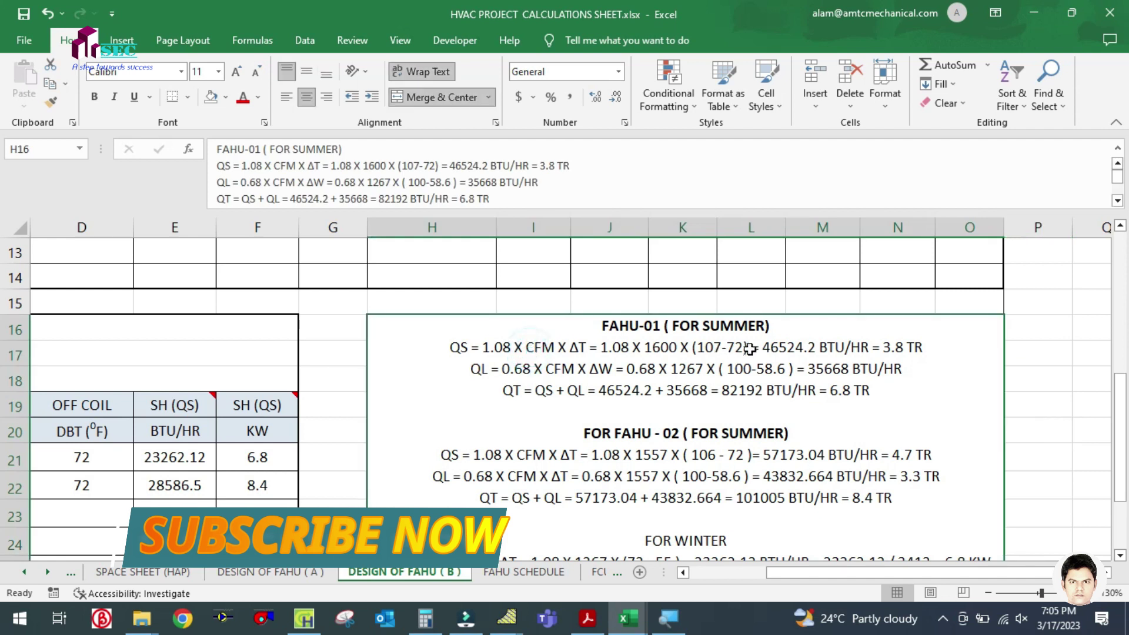
double_click(801, 353)
left_click(734, 345)
key("BackSpace")
key("BackSpace")
key("BackSpace")
key("BackSpace")
key("BackSpace")
key("BackSpace")
key("BackSpace")
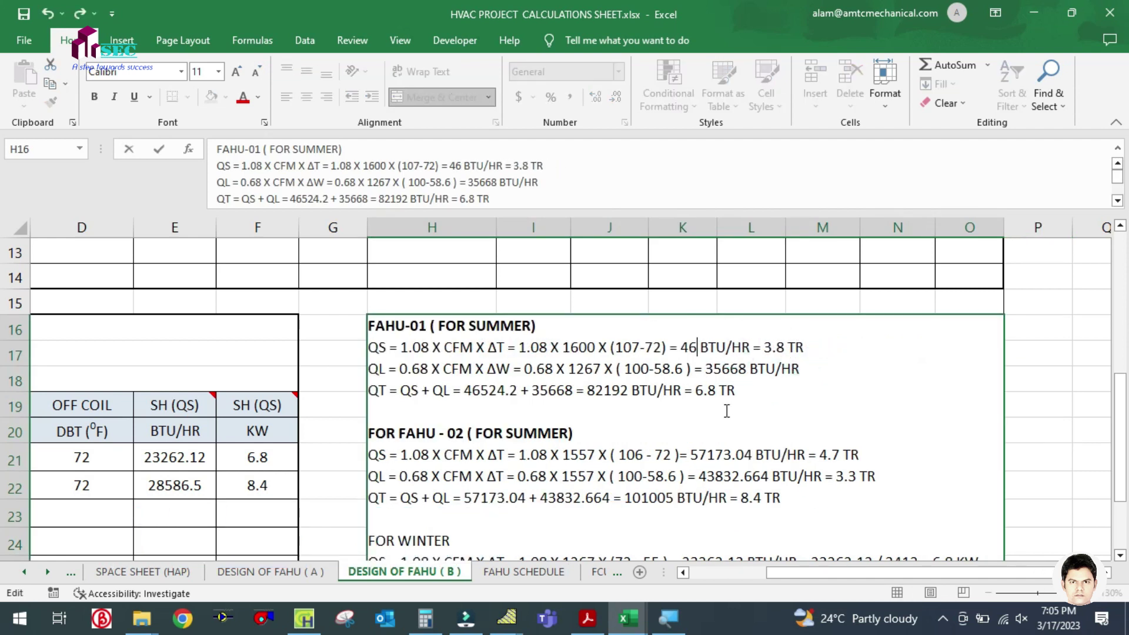
type("6048")
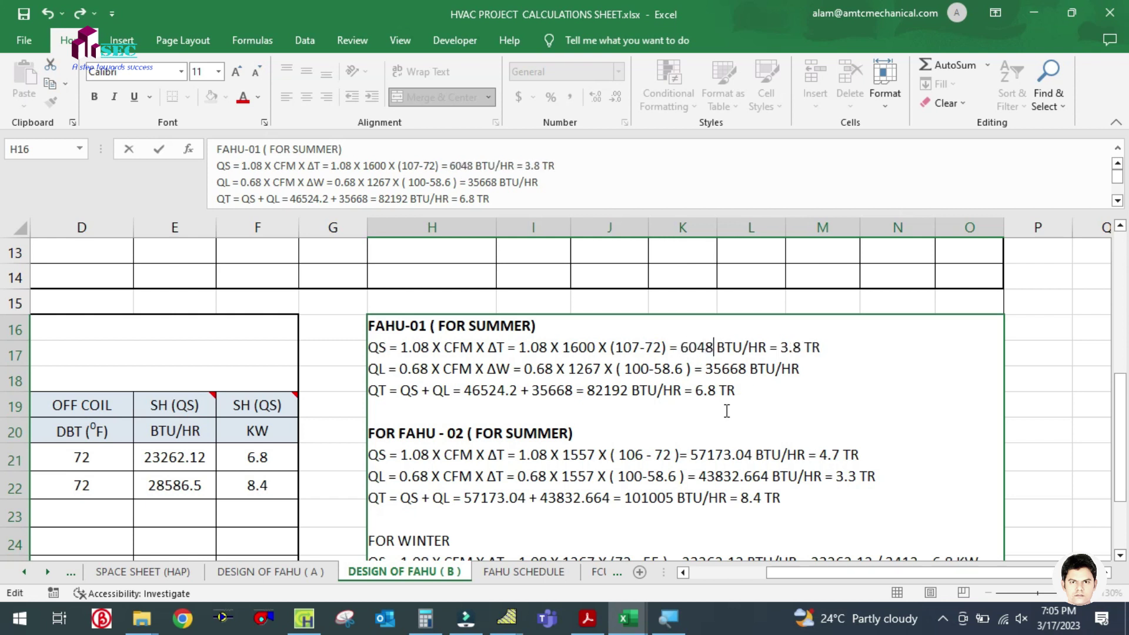
type("0")
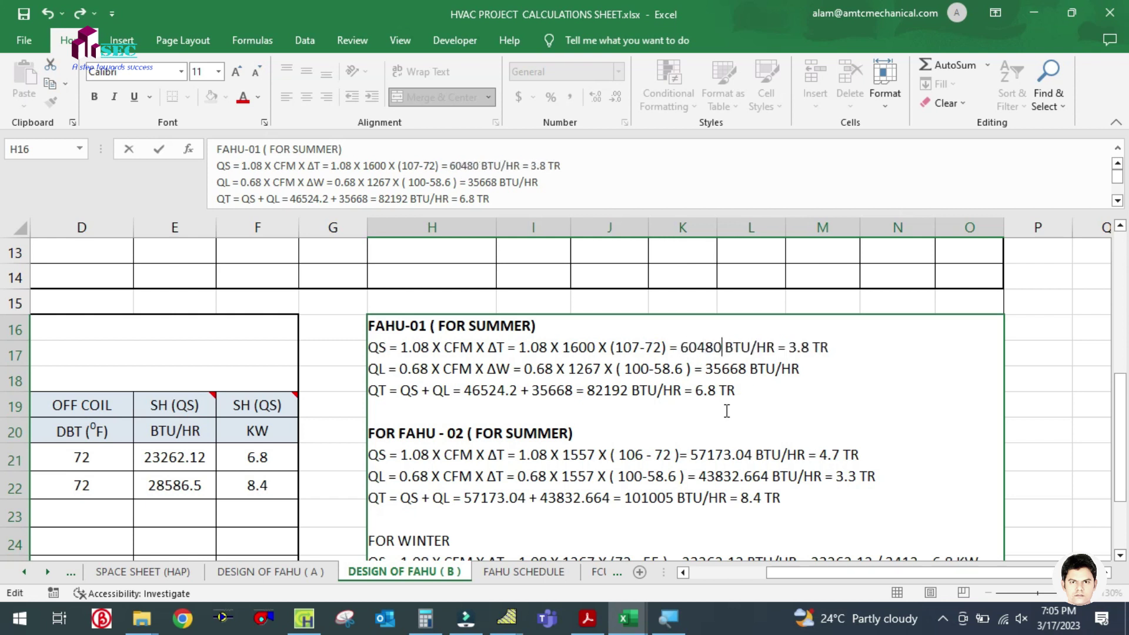
left_click(424, 624)
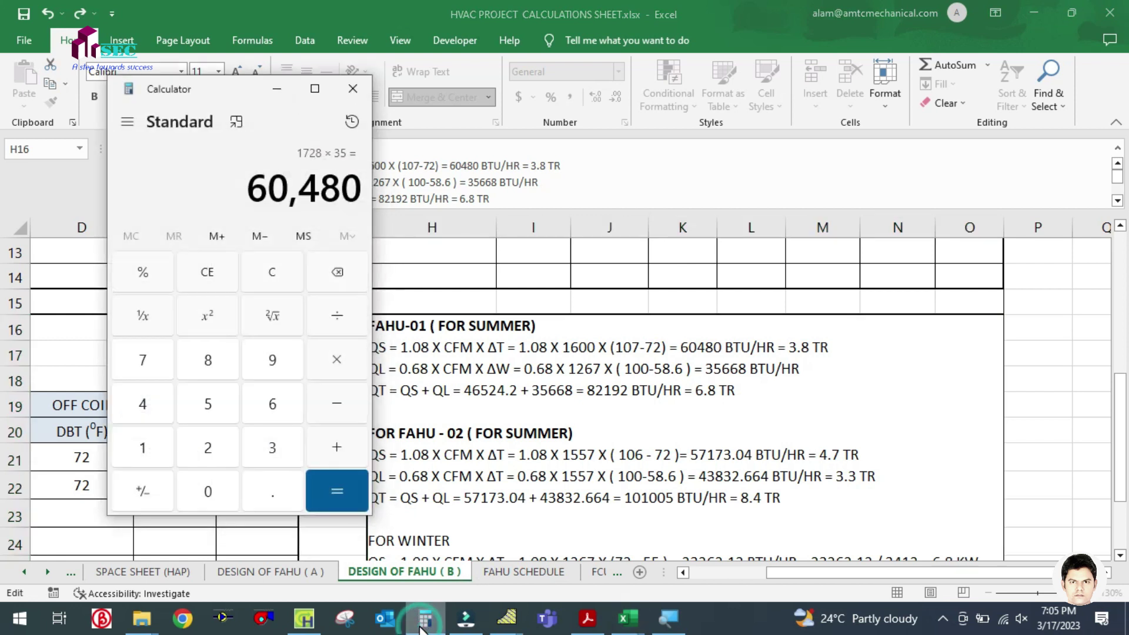
left_click(423, 624)
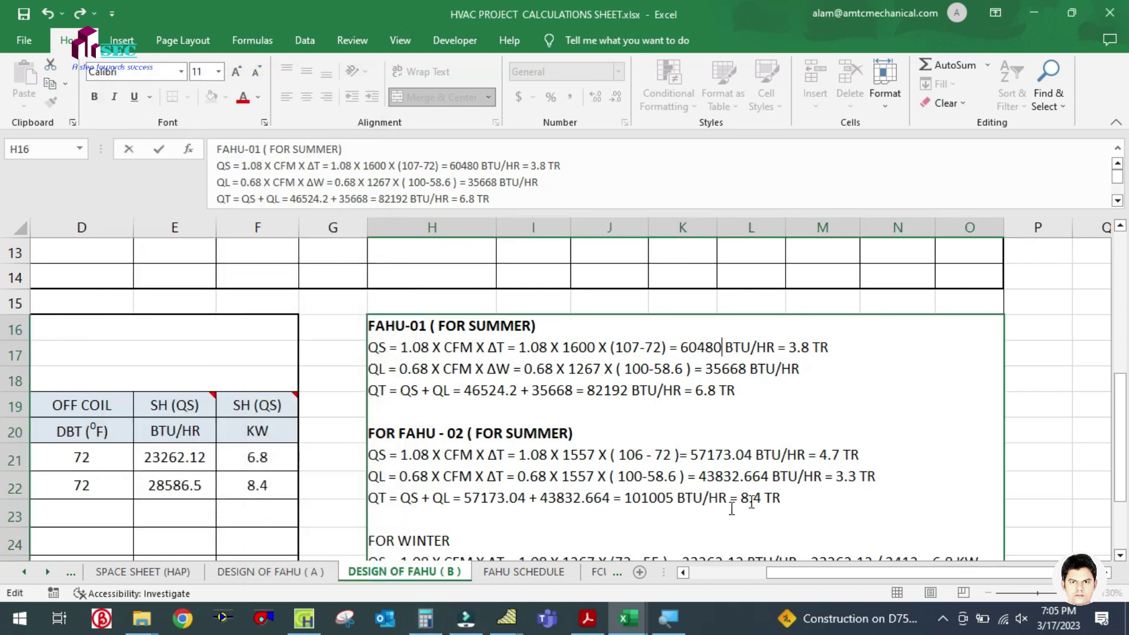
left_click(1063, 451)
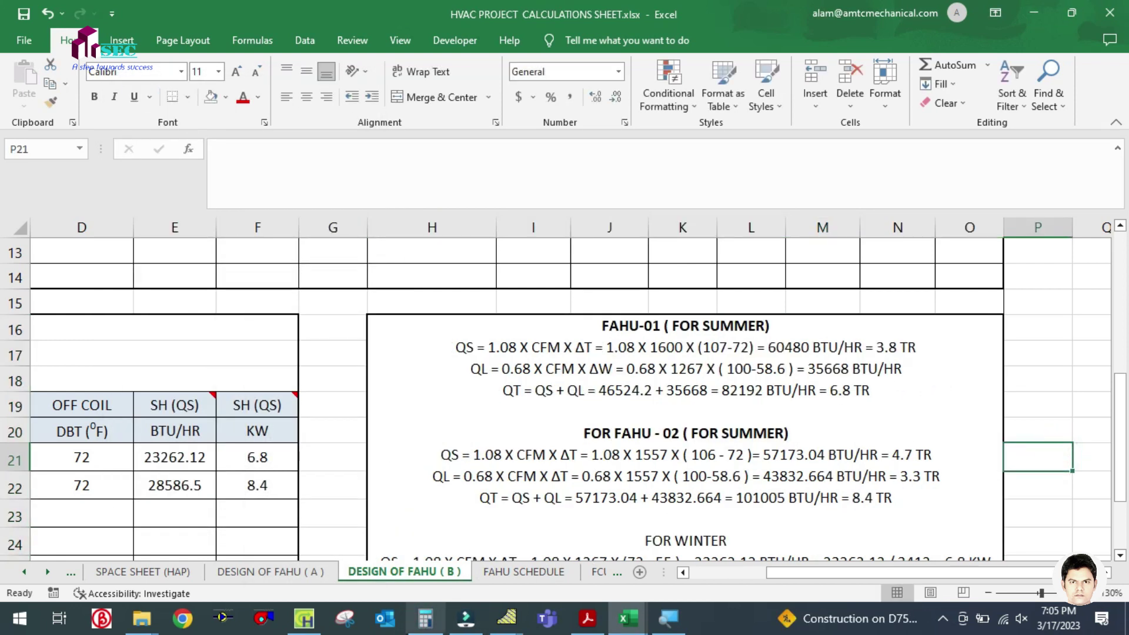
Switch to Calculator and convert the sensible load to tons by dividing 60480 by 12000
left_click(425, 618)
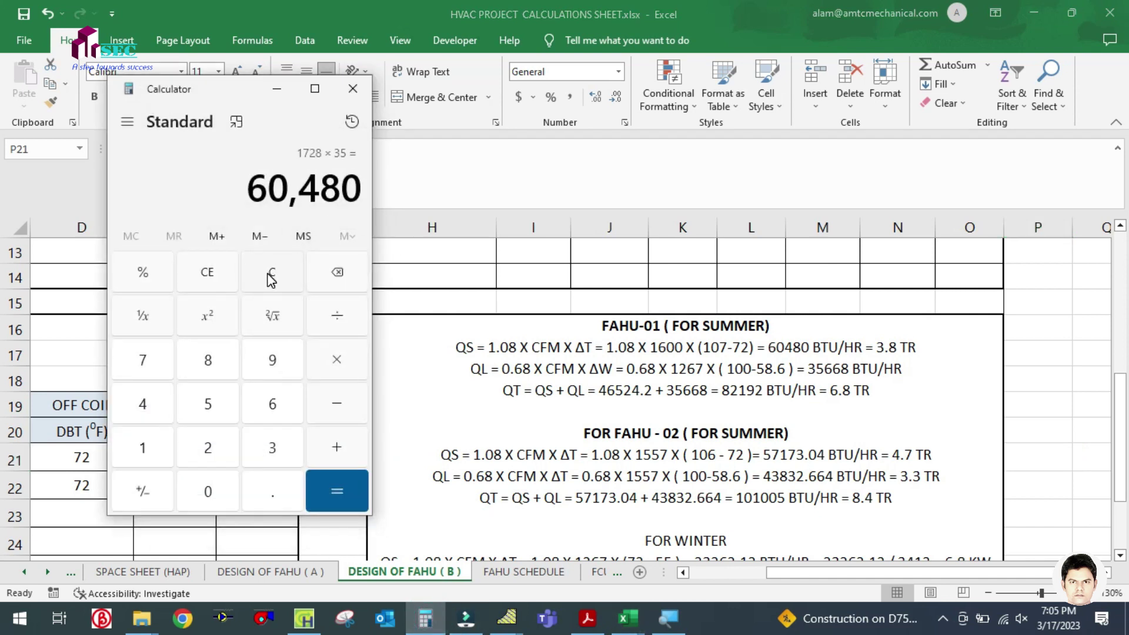
key("slash")
type("1200")
type("000")
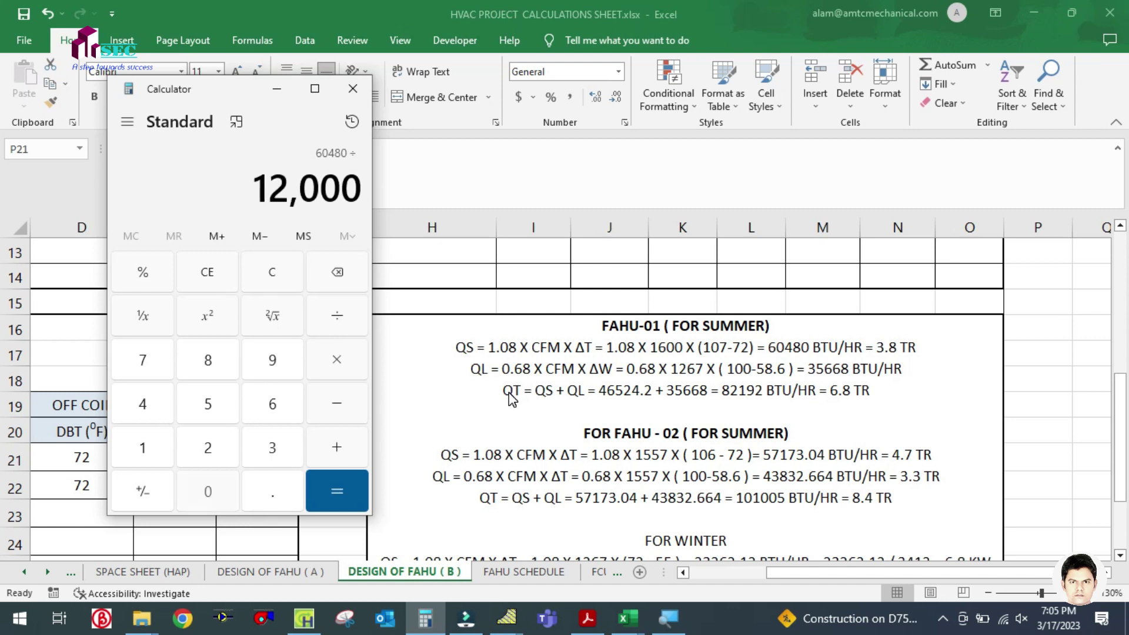
key("Return")
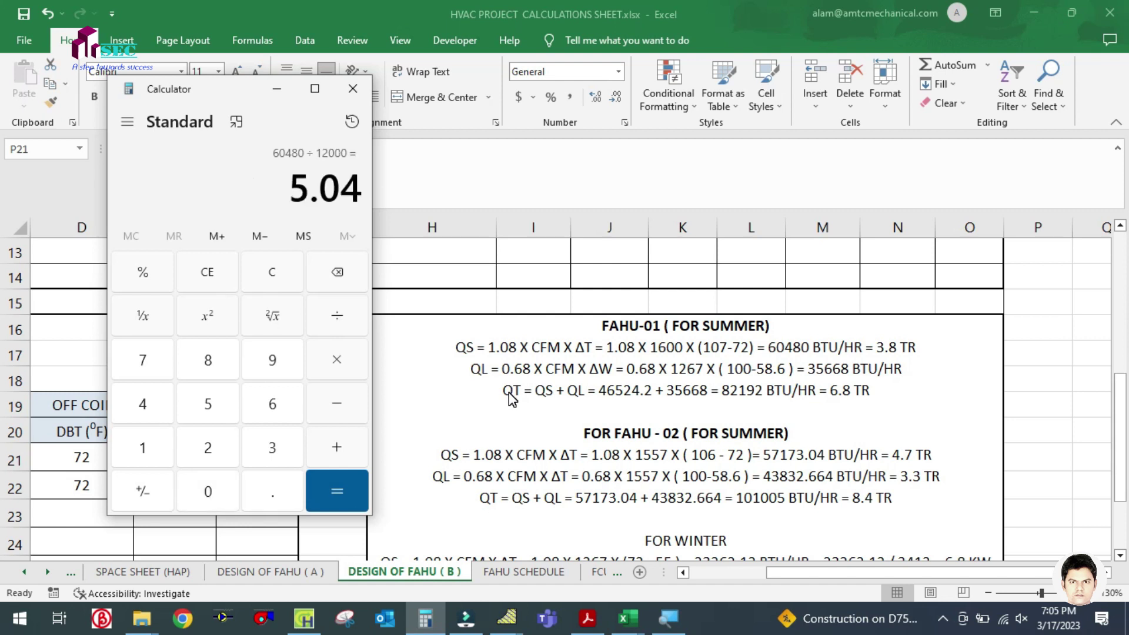
Back in the Excel sheet, change the tonnage in the FAHU-01 summer QS line to 5 TR and commit the cell
left_click(93, 281)
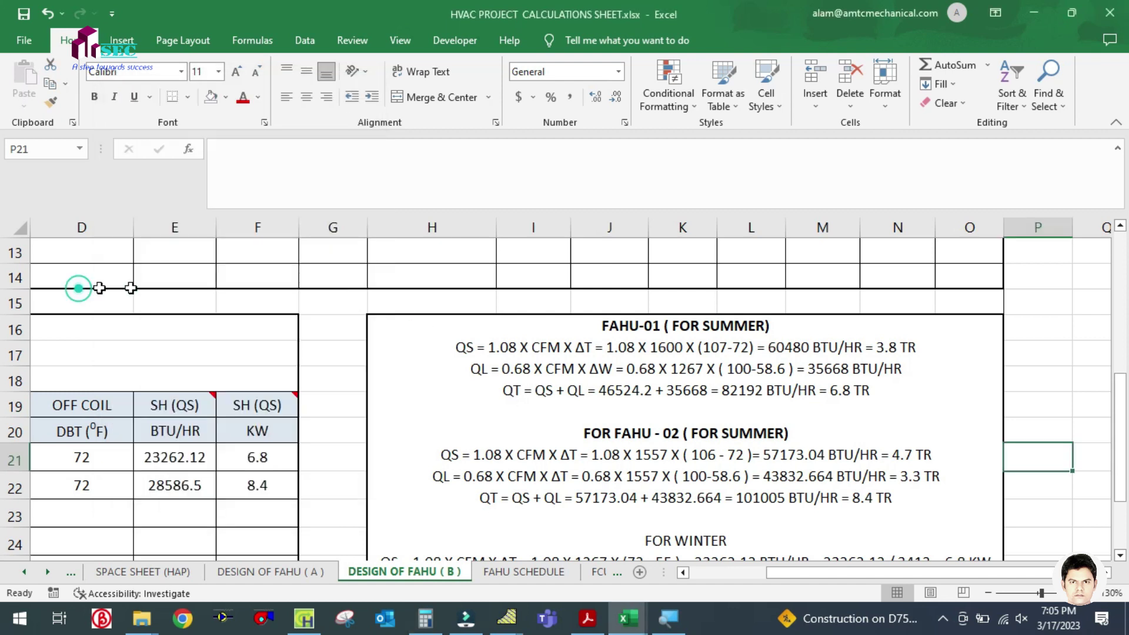
double_click(841, 346)
left_click(810, 346)
key("BackSpace")
key("BackSpace")
key("BackSpace")
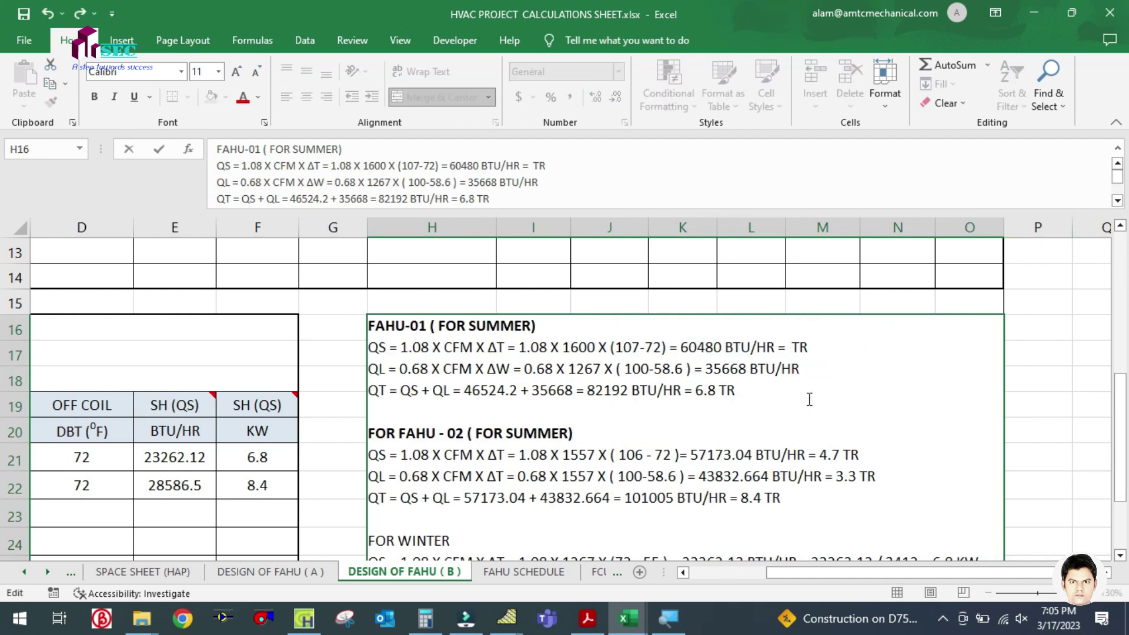
type("5")
left_click(1029, 483)
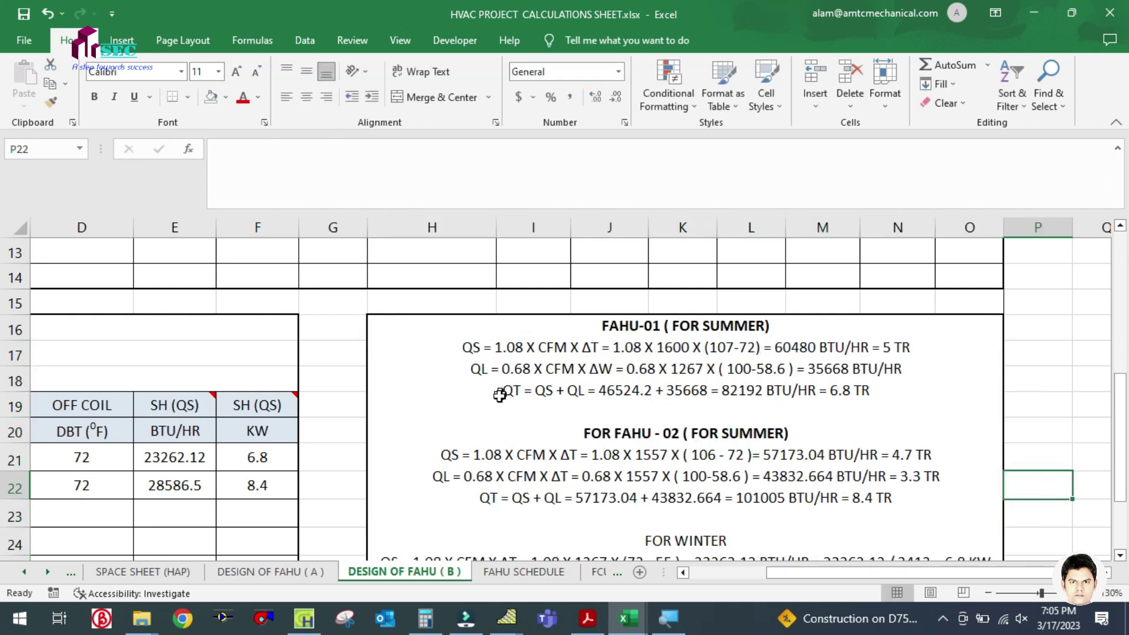
Enter 60480 as the sensible heat (QS) BTU/HR value in cell K8 of the summer design table
scroll(600, 421, "up", 4)
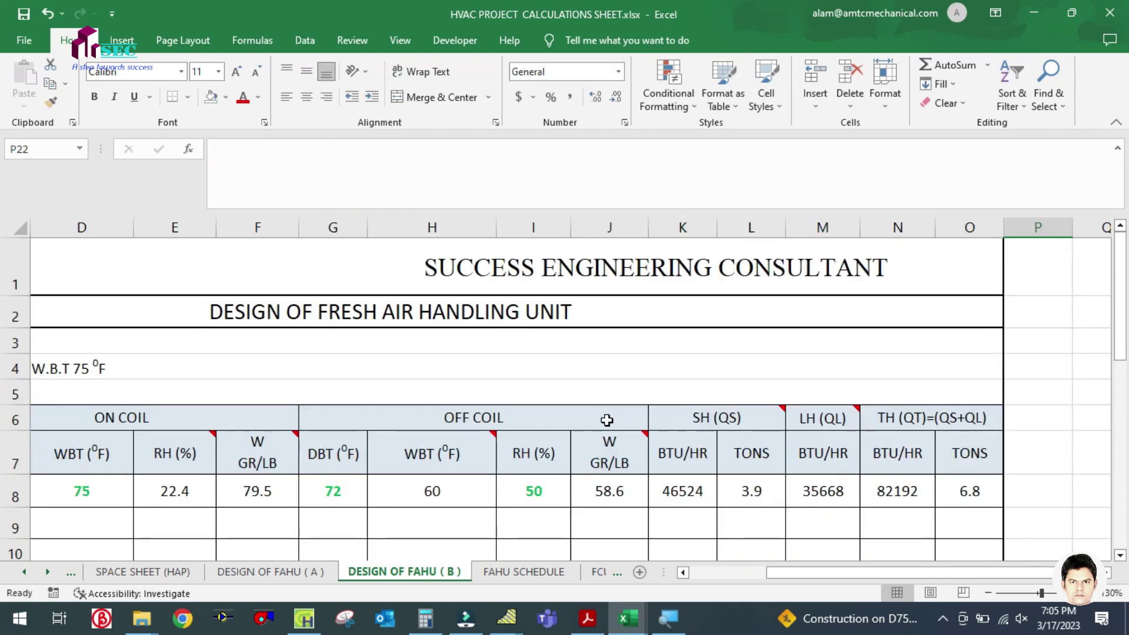
scroll(702, 426, "down", 2)
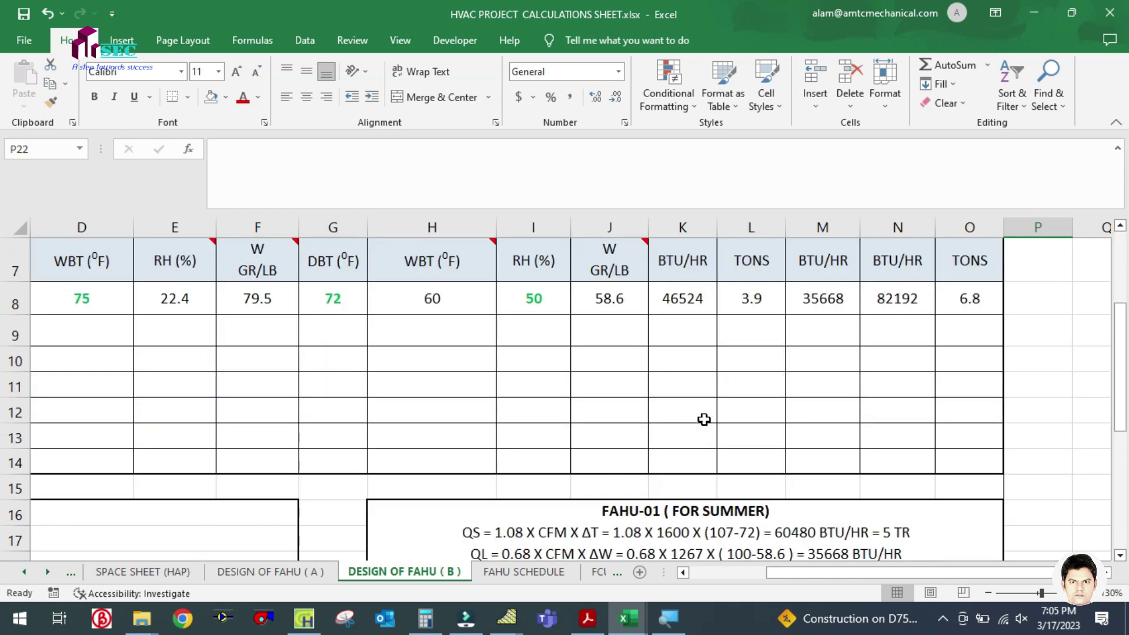
scroll(705, 420, "down", 2)
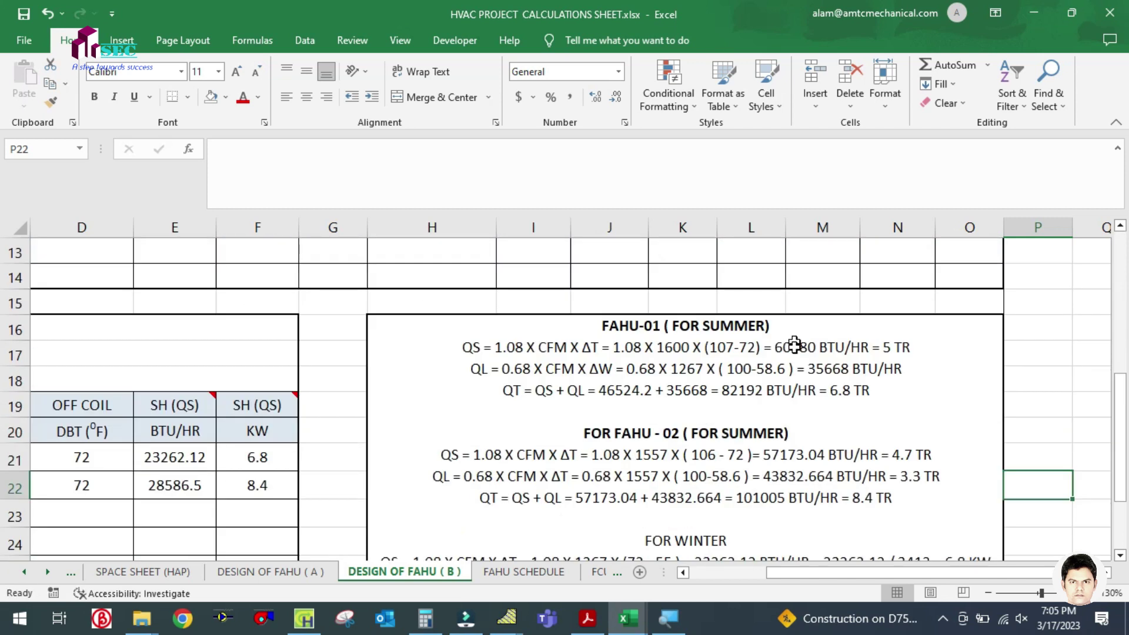
scroll(818, 370, "up", 4)
left_click(690, 493)
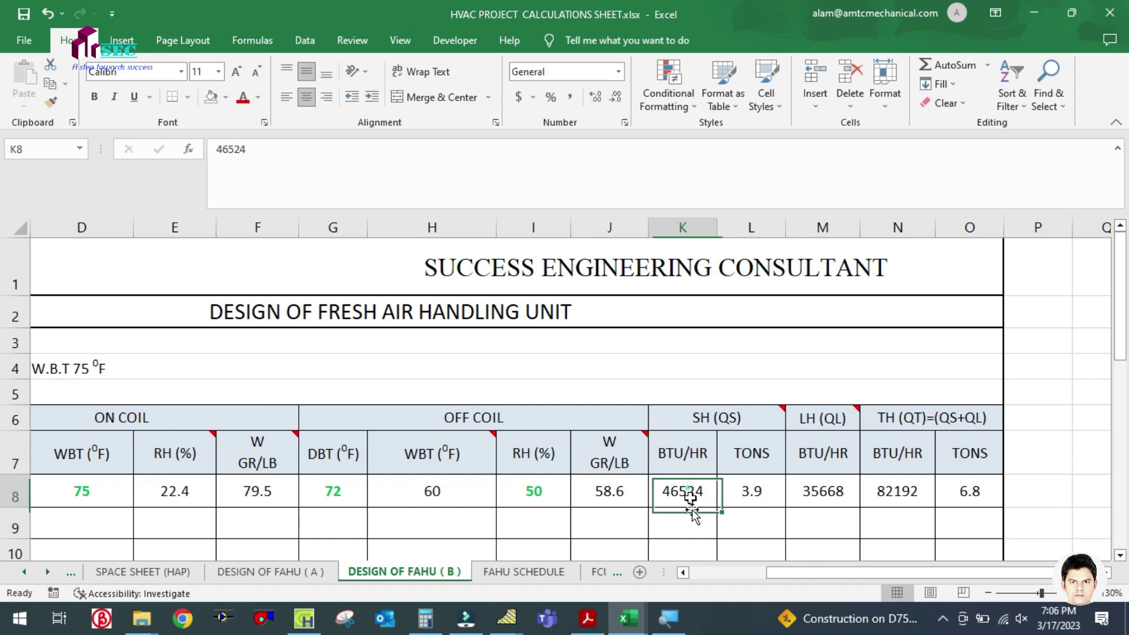
type("60480")
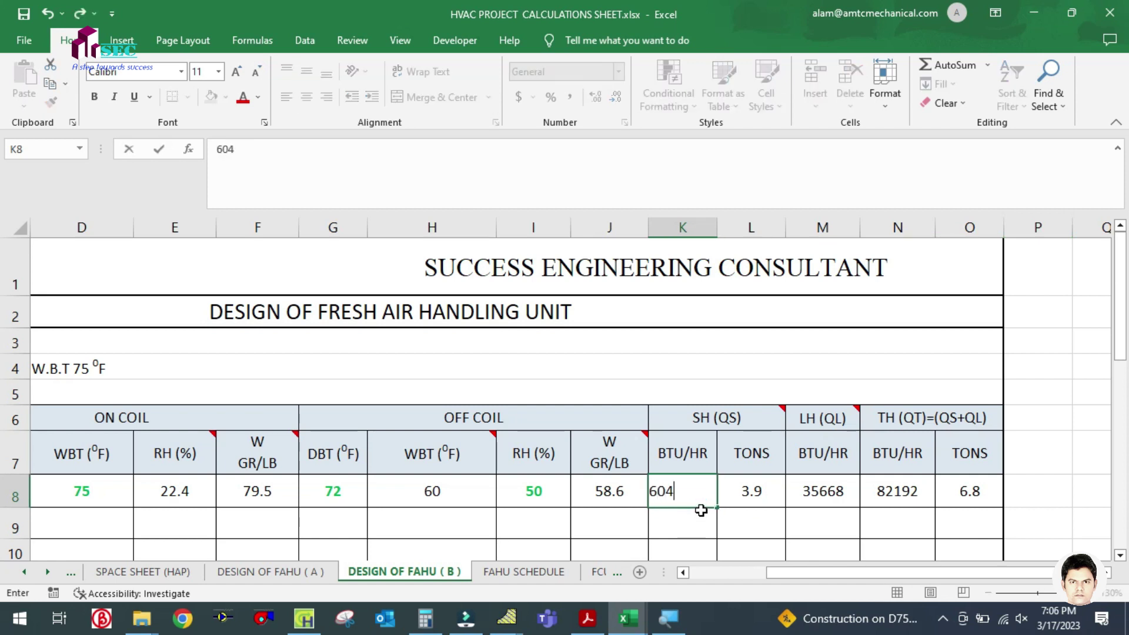
left_click(728, 527)
scroll(748, 513, "down", 1)
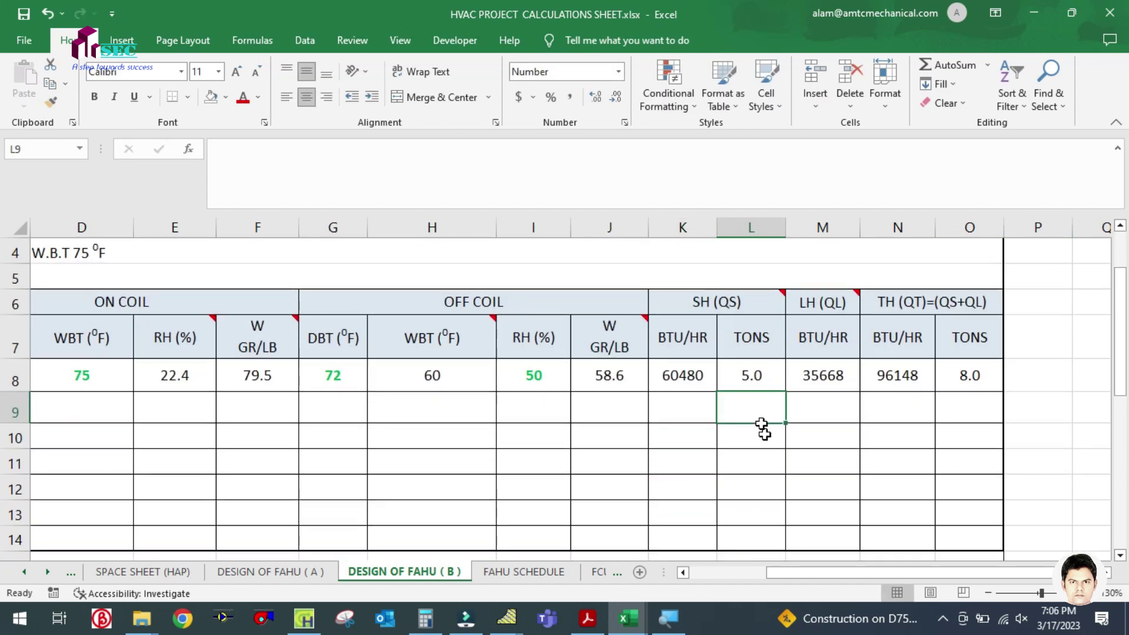
Inspect the sensible tons formula in L8 and the latent heat (QL) entry in M8 of the design table
left_click(763, 371)
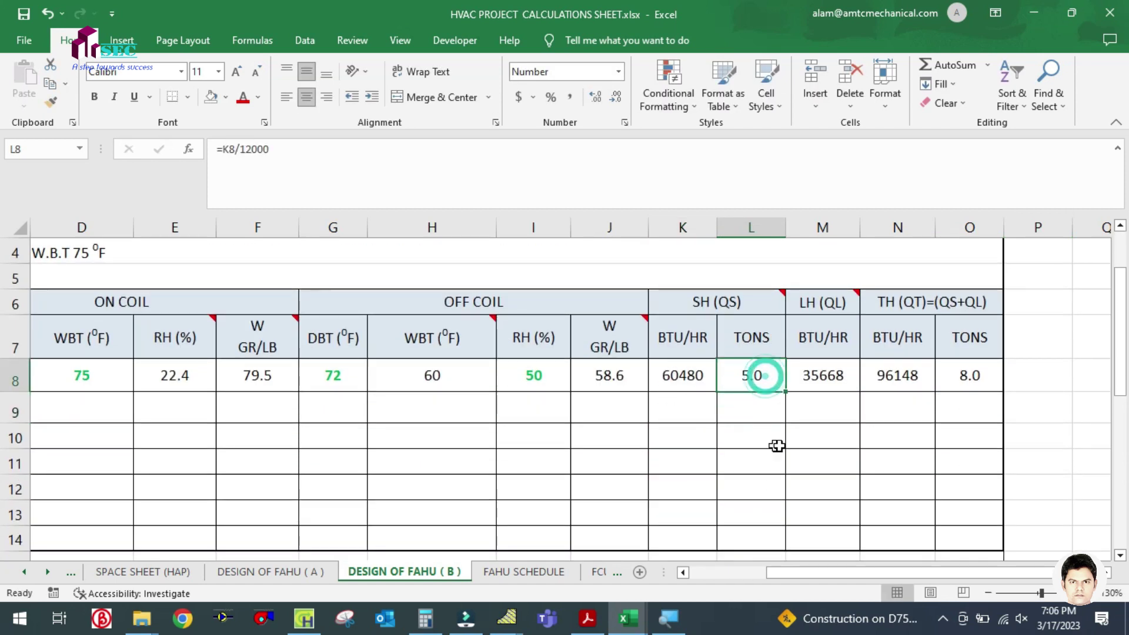
double_click(763, 371)
key("Escape")
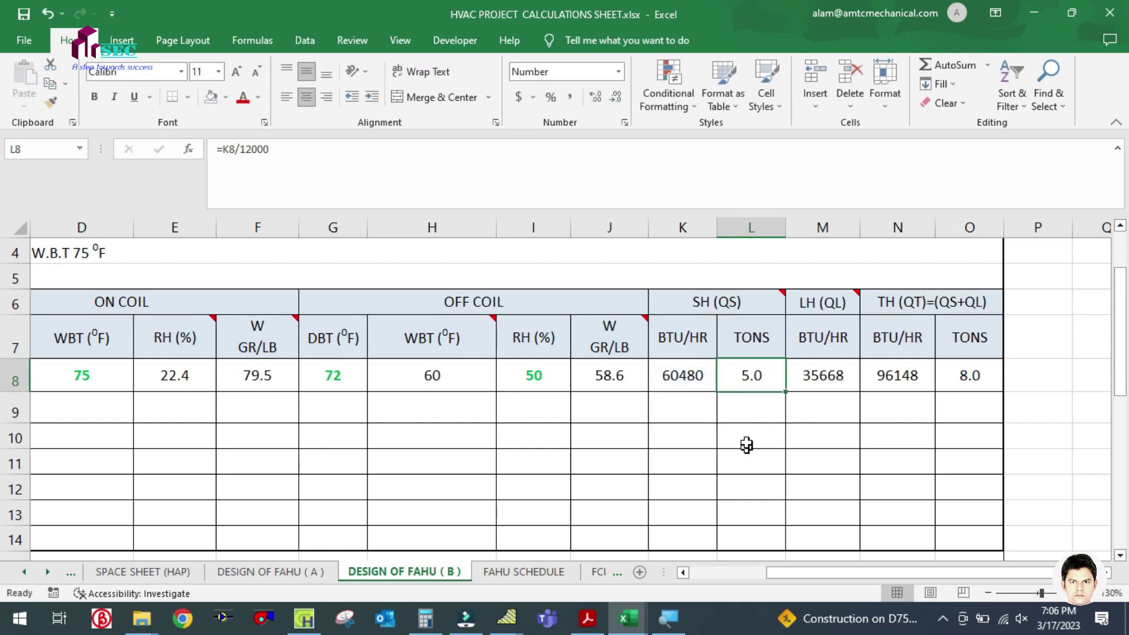
left_click(842, 381)
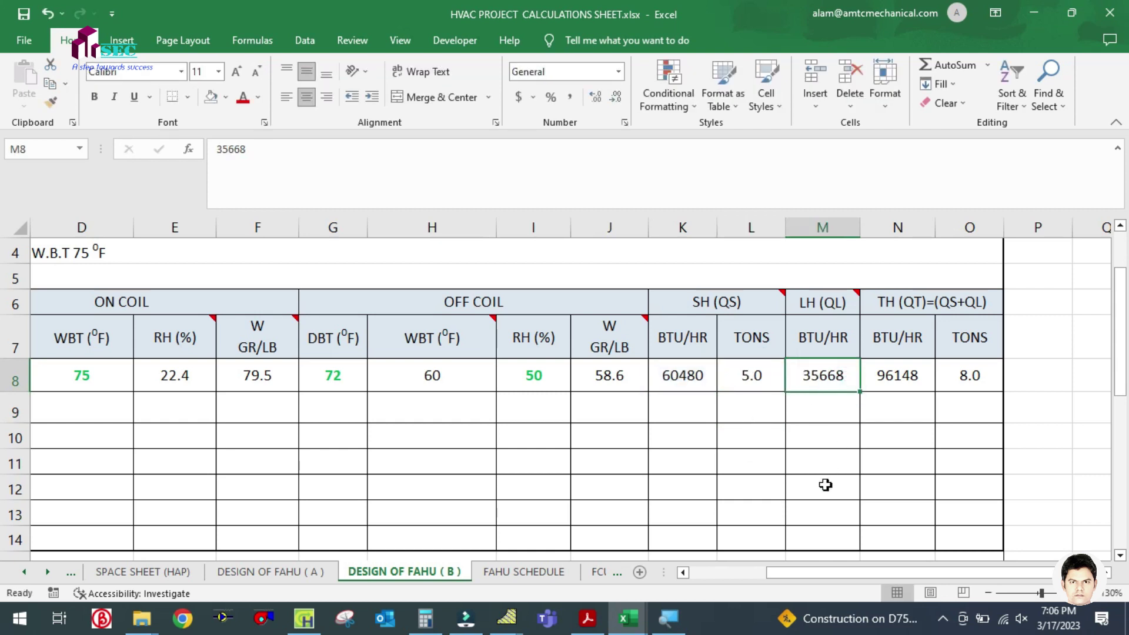
In the FAHU-01 summer worked calculation, change the airflow in the QL line to 1600
scroll(846, 396, "down", 5)
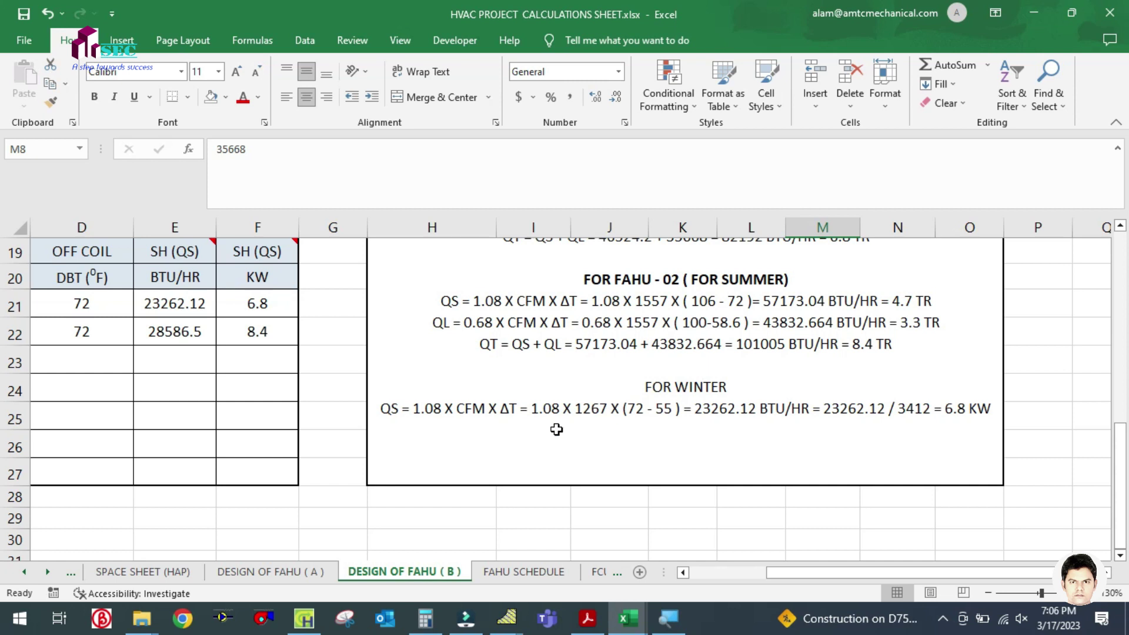
scroll(557, 430, "up", 2)
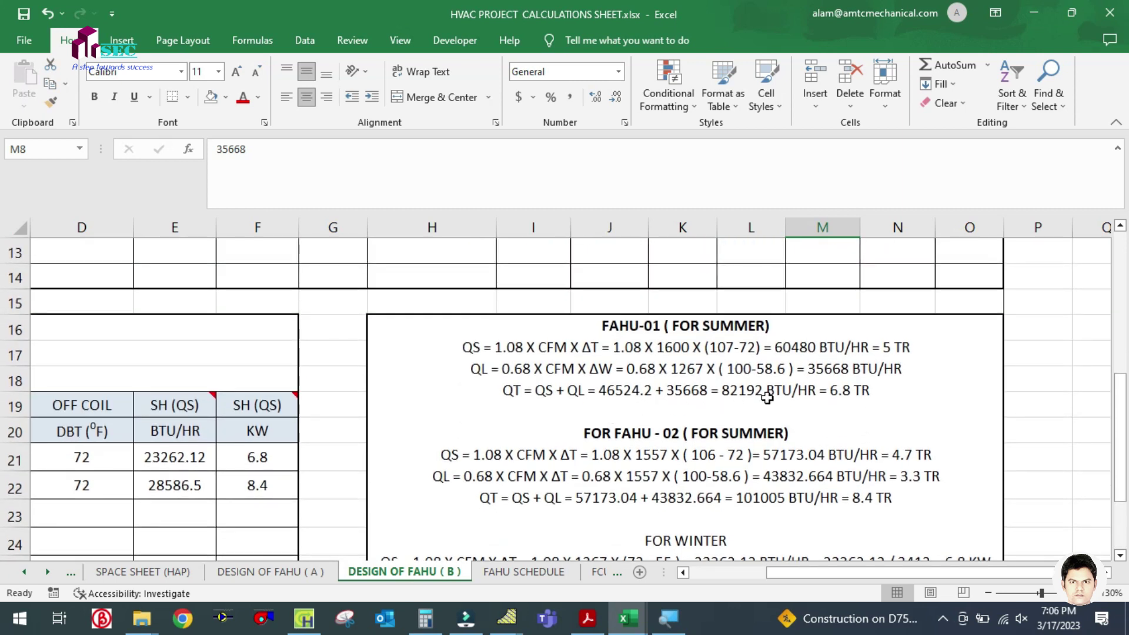
left_click(528, 371)
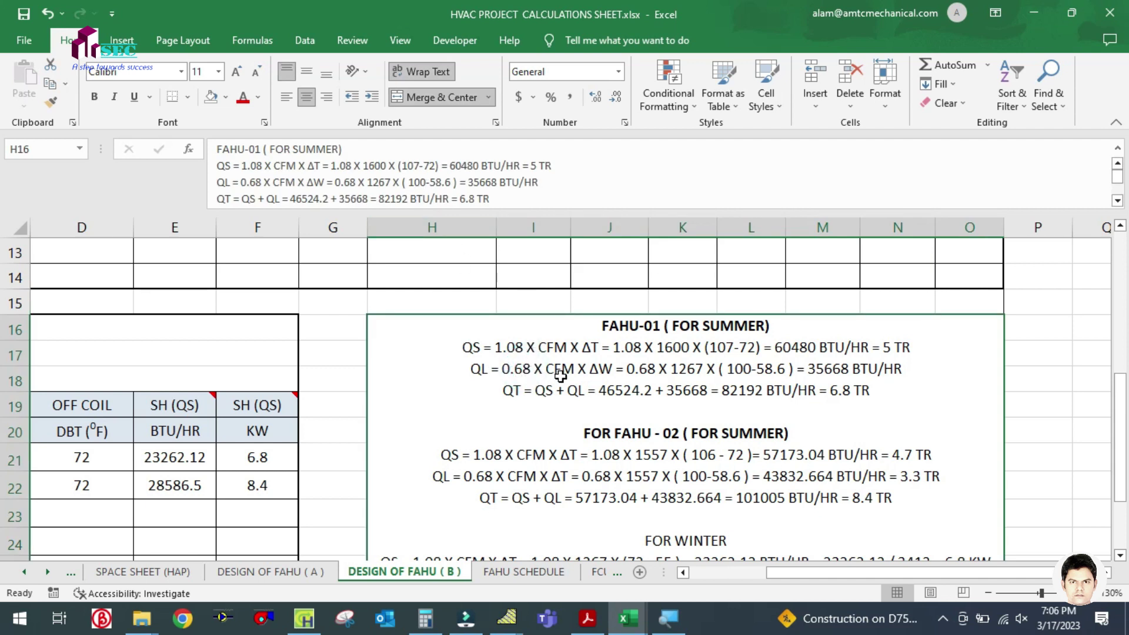
double_click(704, 368)
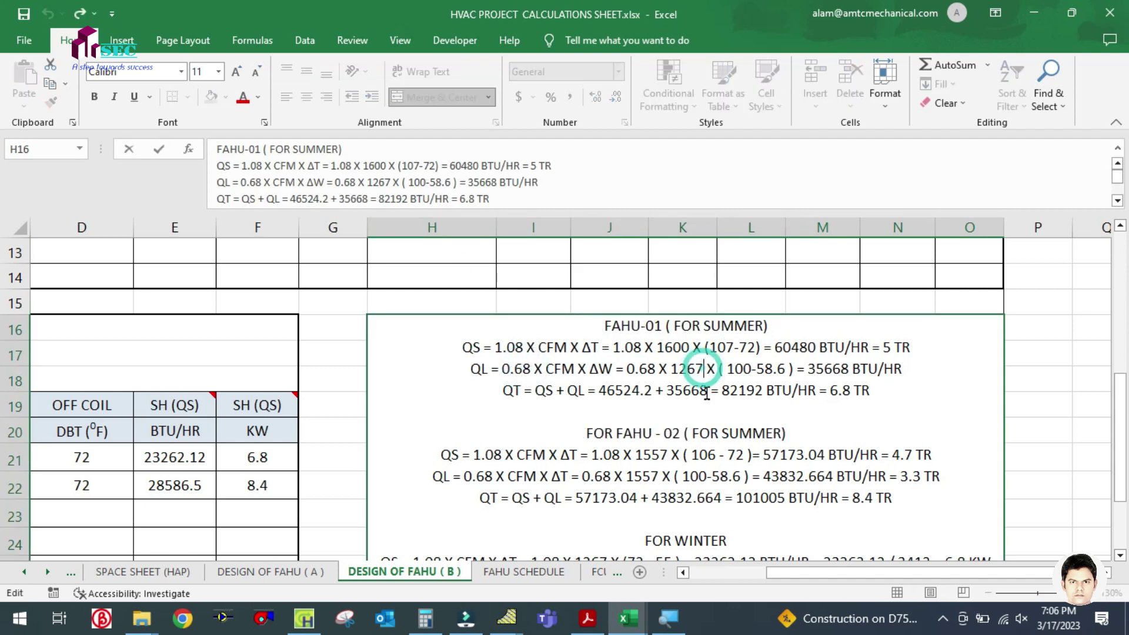
key("BackSpace")
key("BackSpace")
key("BackSpace")
key("BackSpace")
type("1600")
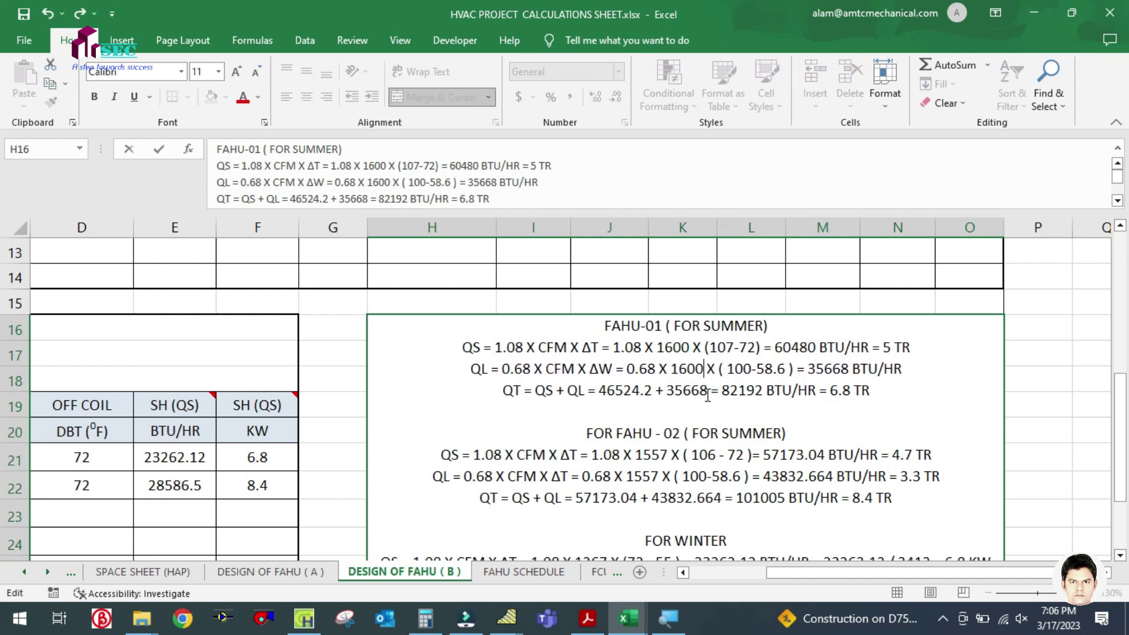
In the FAHU-01 summer QL line, change the on-coil humidity ratio to 79.5 and commit the cell
left_click(753, 369)
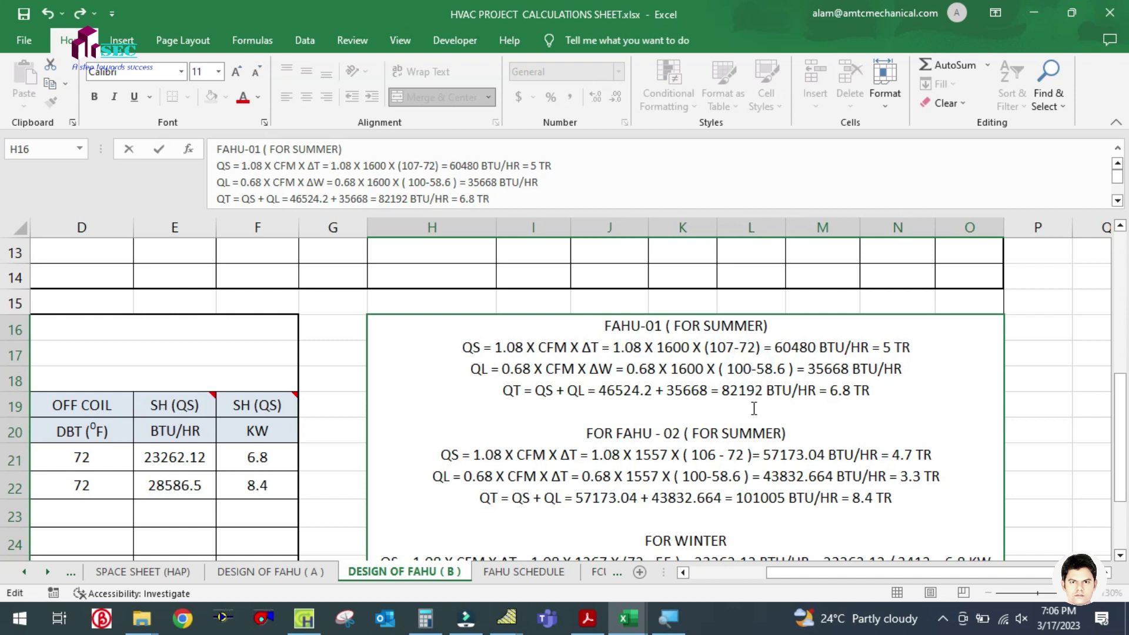
scroll(754, 408, "up", 2)
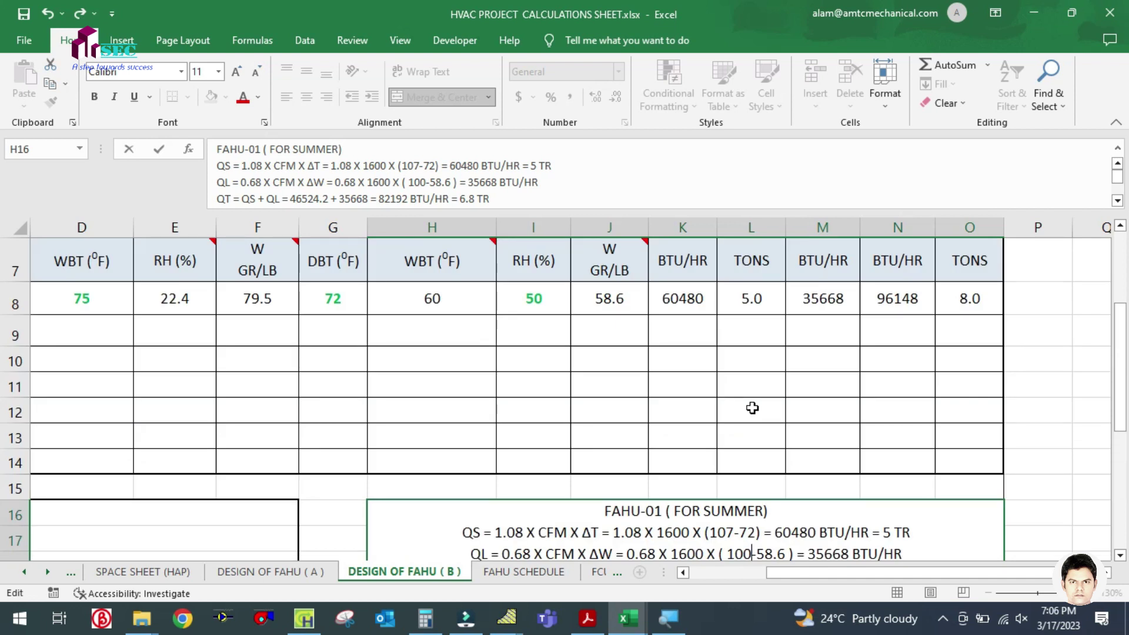
scroll(753, 408, "up", 1)
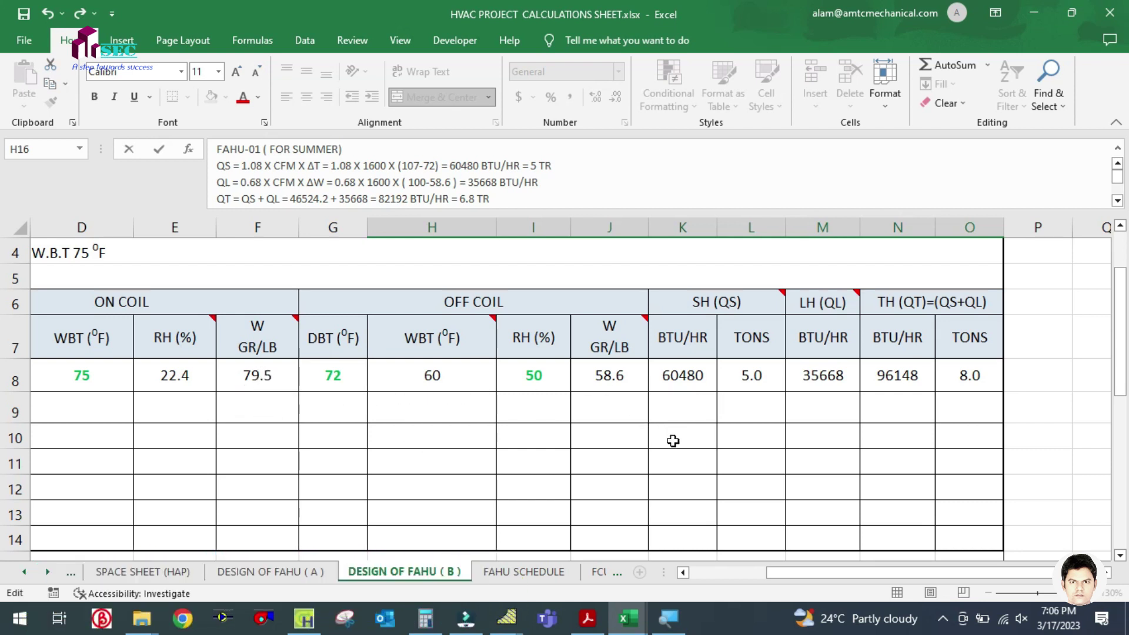
scroll(674, 441, "down", 4)
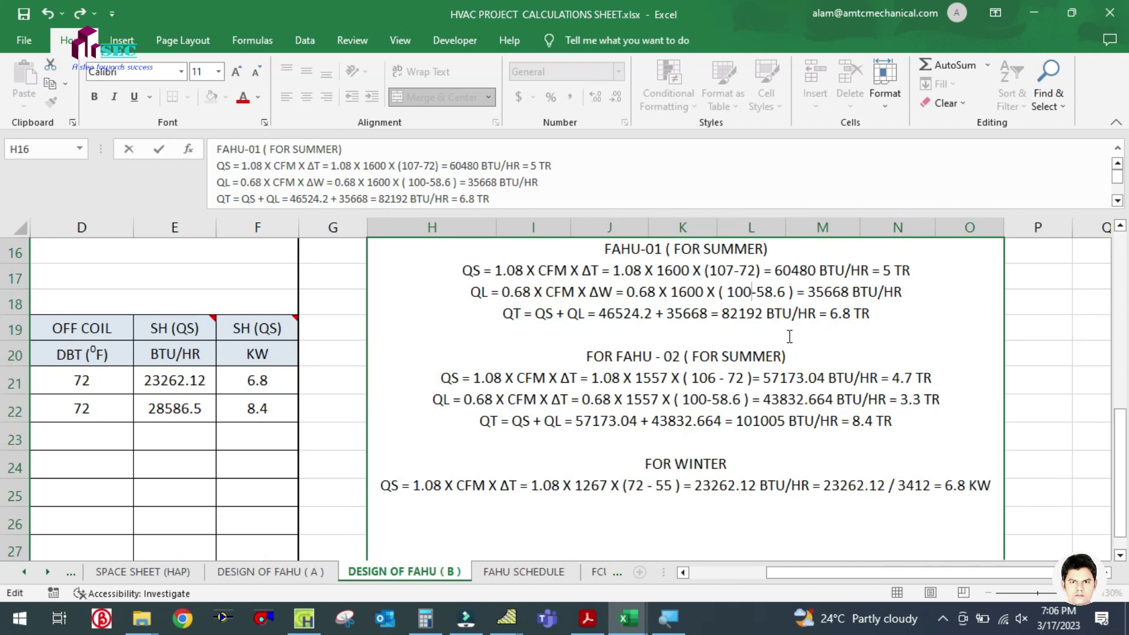
key("BackSpace")
key("BackSpace")
key("BackSpace")
type("79")
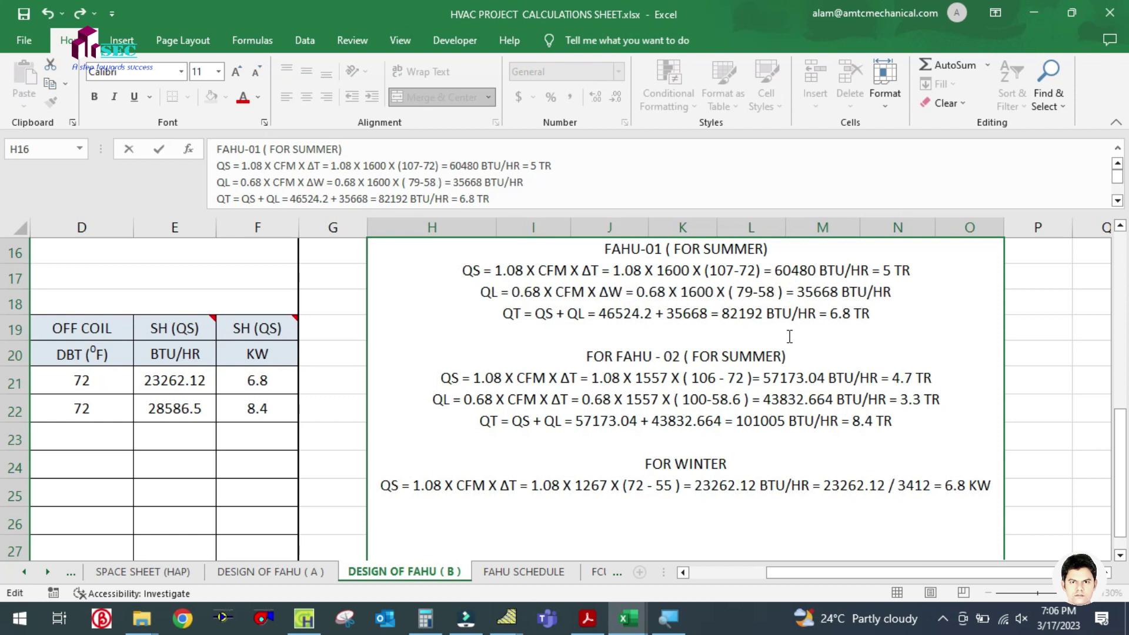
type(".6")
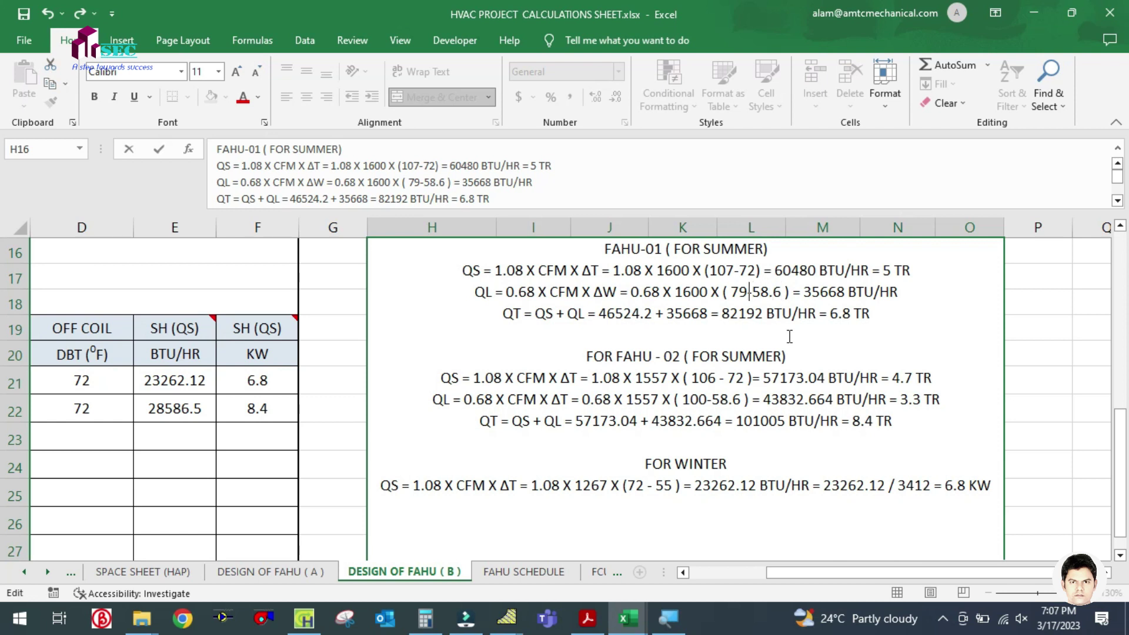
type(".5")
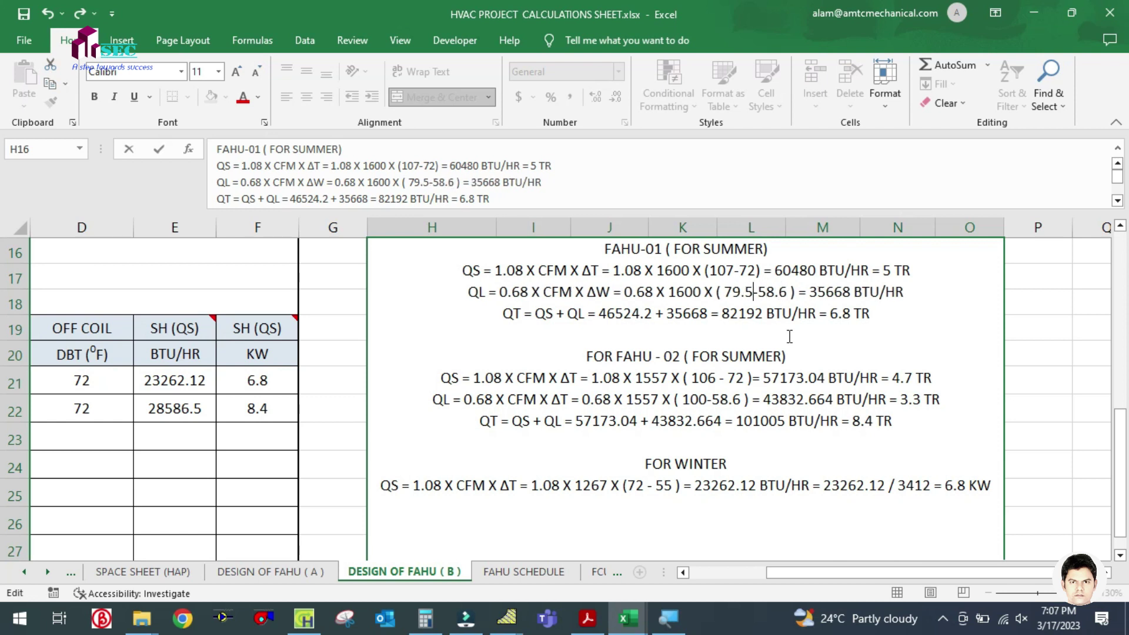
left_click(1035, 383)
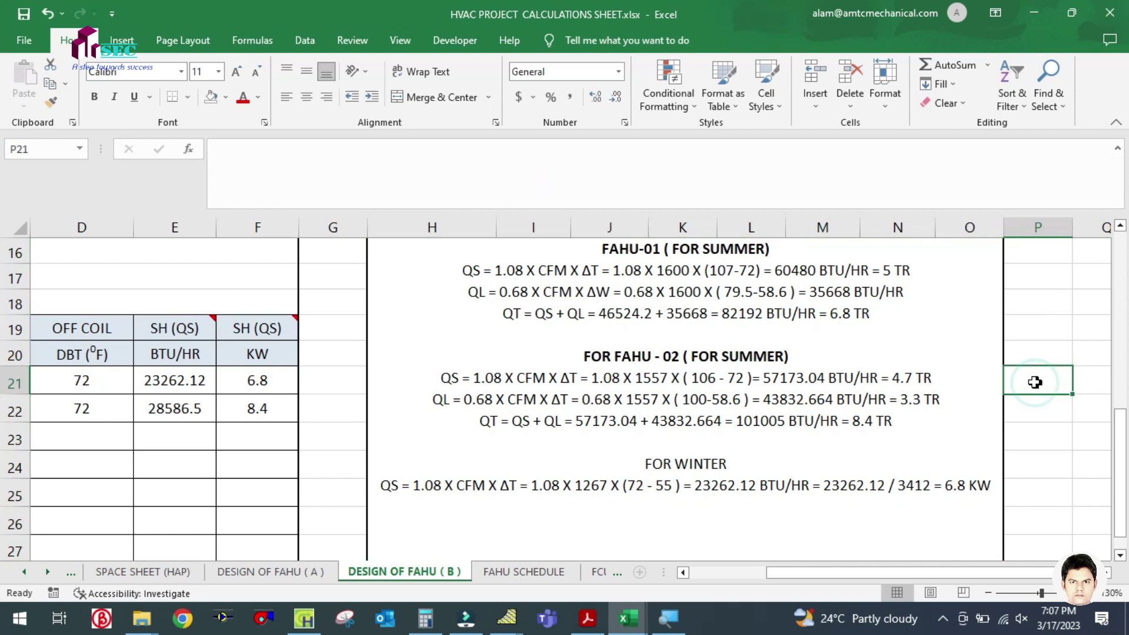
Switch to Calculator and clear the previous result
left_click(436, 619)
left_click(271, 275)
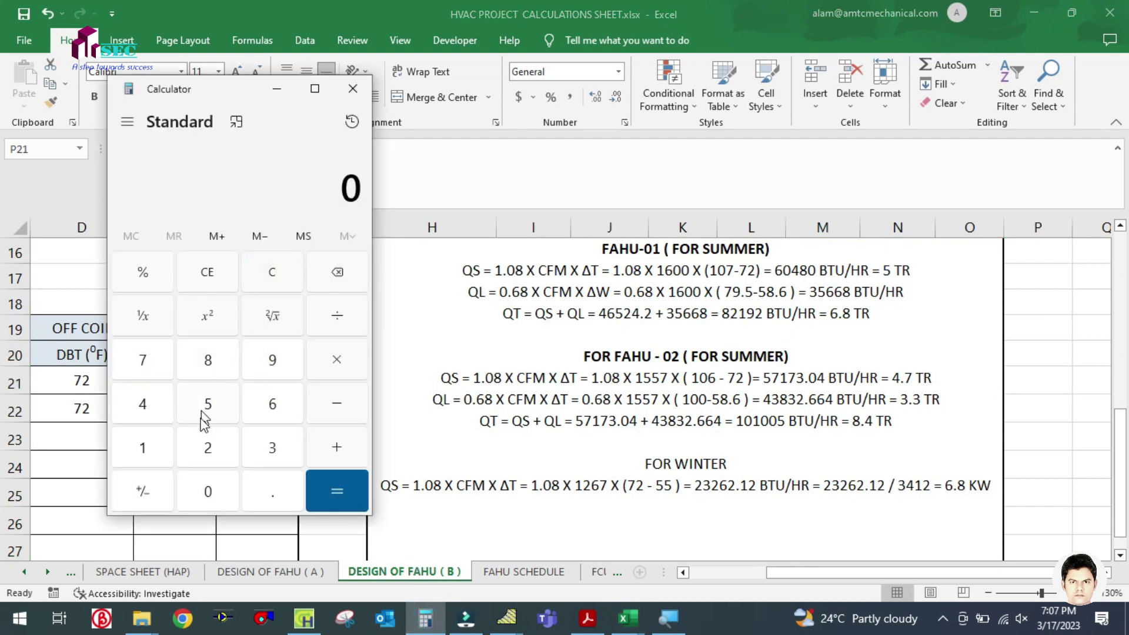
left_click(207, 491)
left_click(273, 491)
left_click(273, 404)
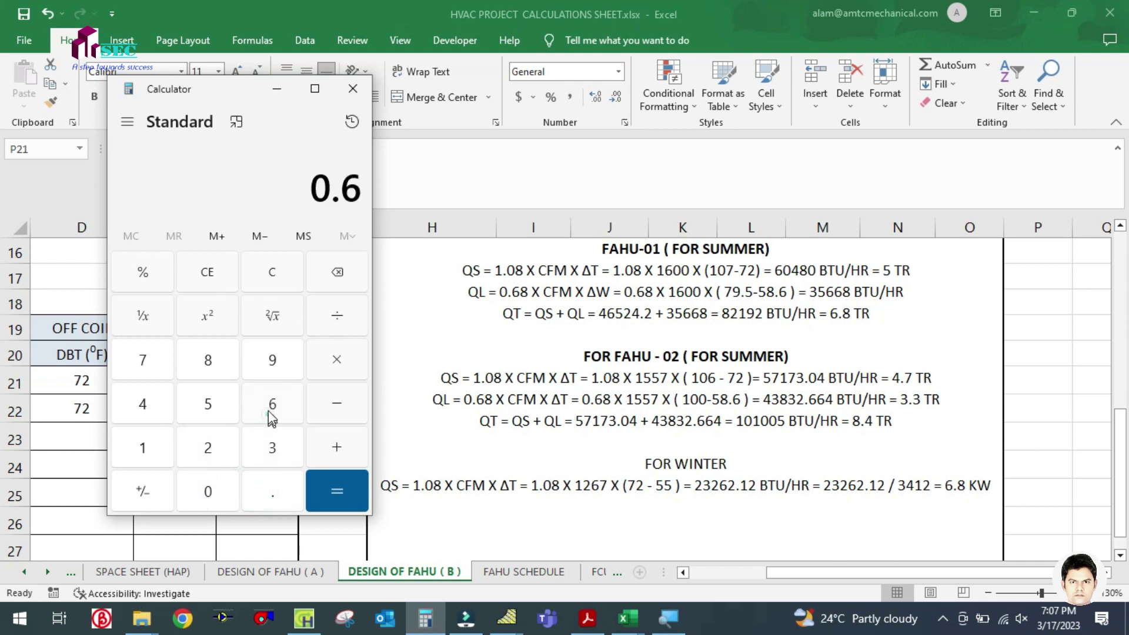
left_click(264, 280)
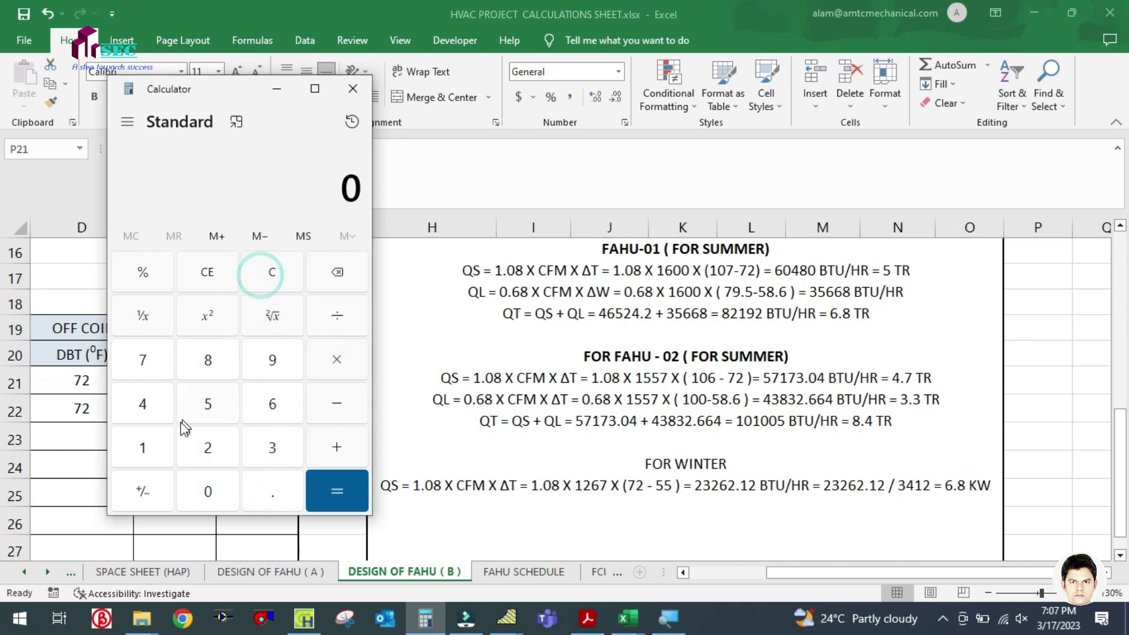
Calculate the humidity ratio difference between on coil and off coil as 79.5 − 58.6
left_click(145, 355)
left_click(273, 368)
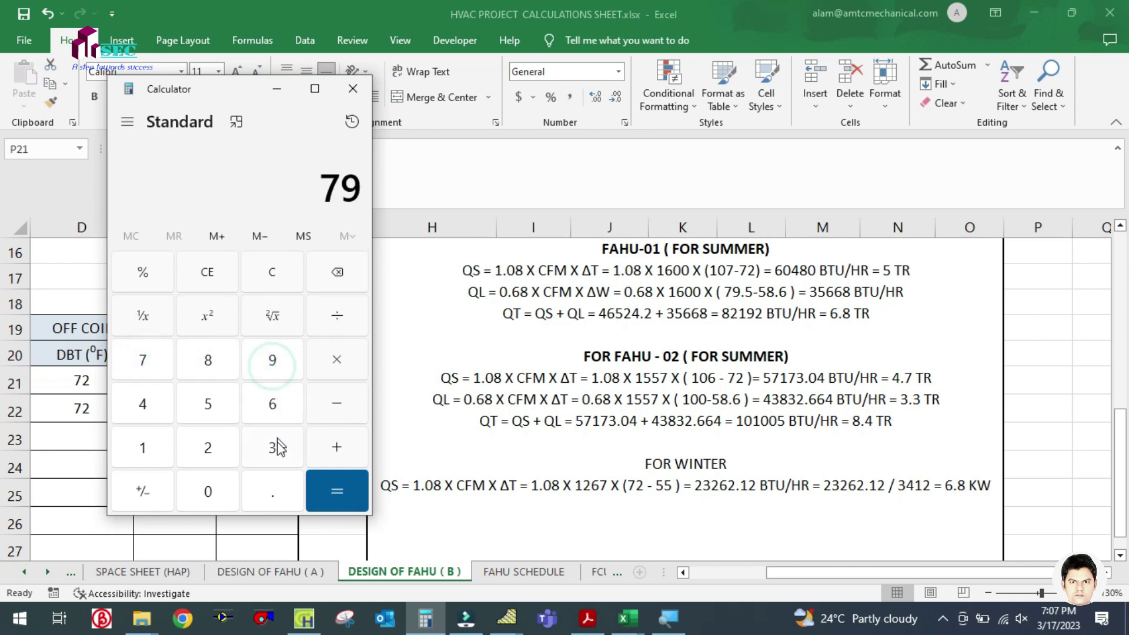
left_click(269, 497)
left_click(209, 394)
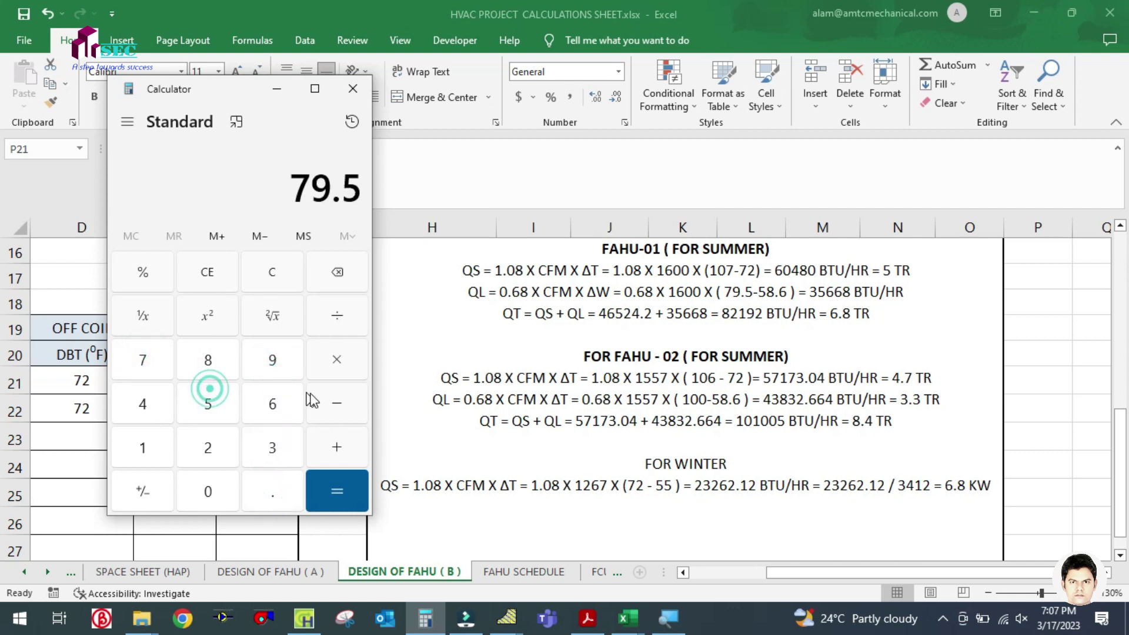
left_click(329, 403)
left_click(217, 400)
left_click(219, 360)
left_click(260, 489)
left_click(263, 404)
left_click(333, 489)
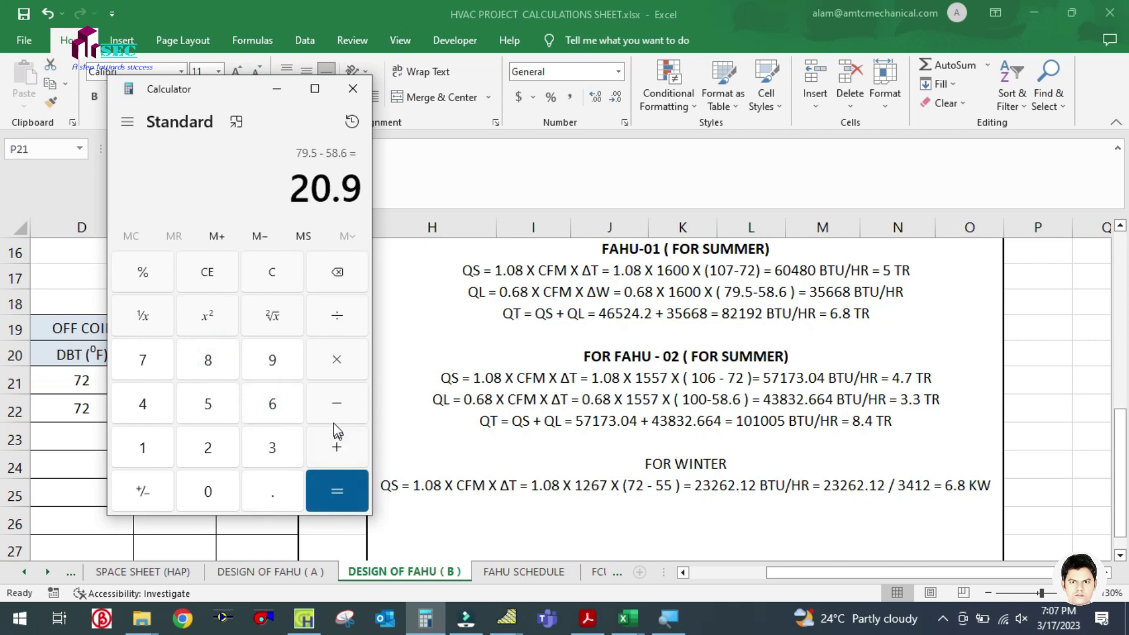
Multiply the humidity ratio difference by 1600 and by 0.68 to get the latent heat, and minimise Calculator
left_click(337, 362)
left_click(162, 450)
left_click(275, 401)
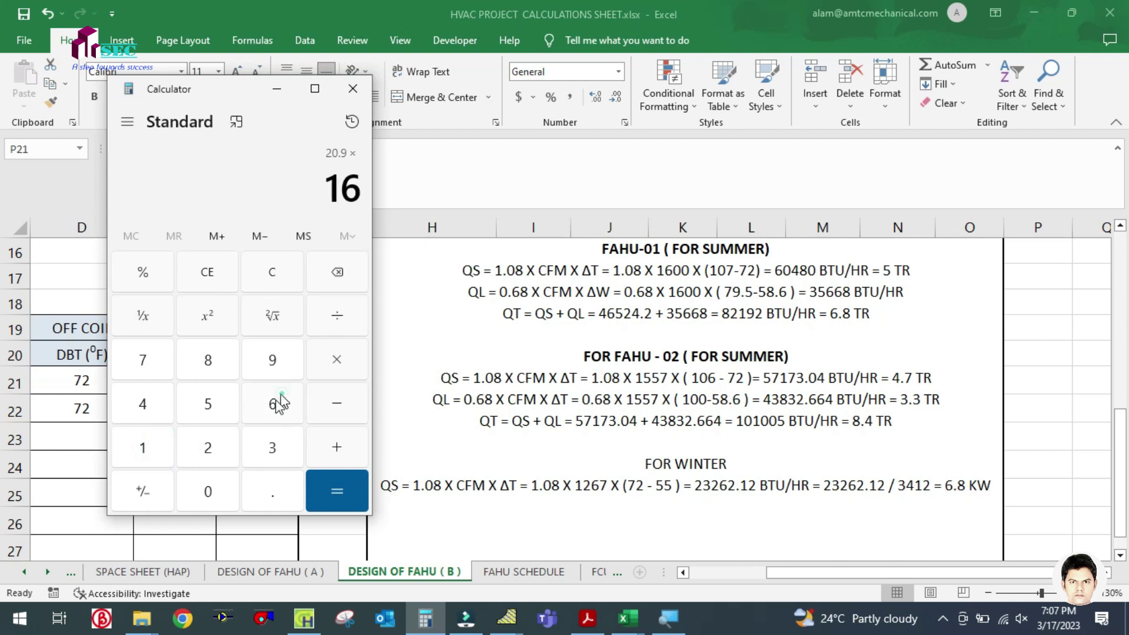
double_click(223, 493)
left_click(338, 364)
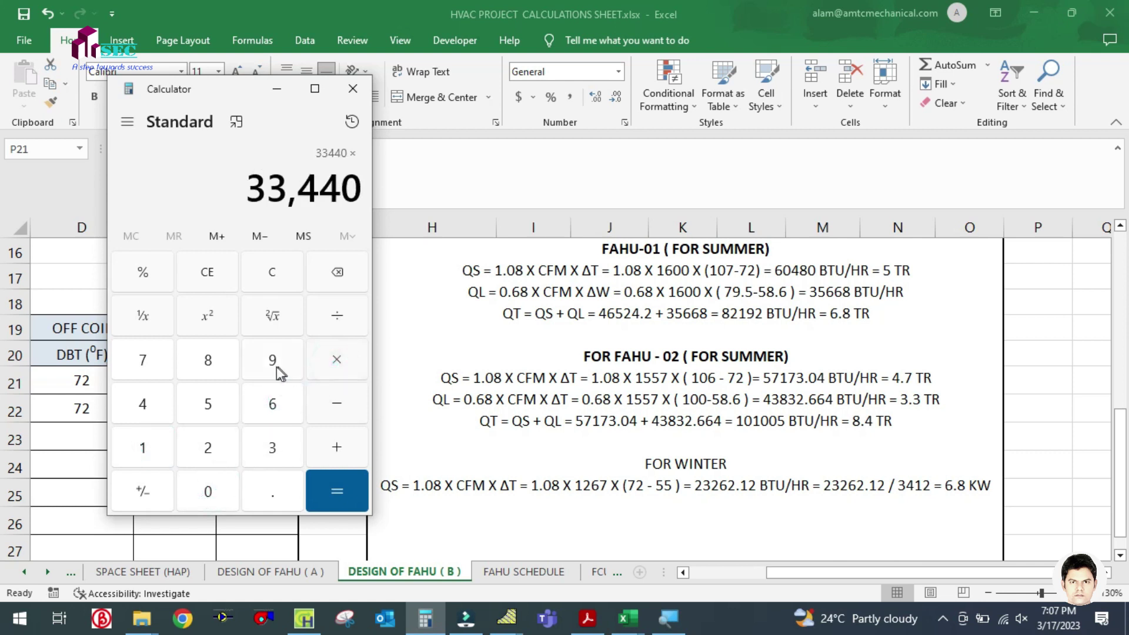
left_click(207, 493)
left_click(272, 492)
left_click(272, 404)
left_click(210, 361)
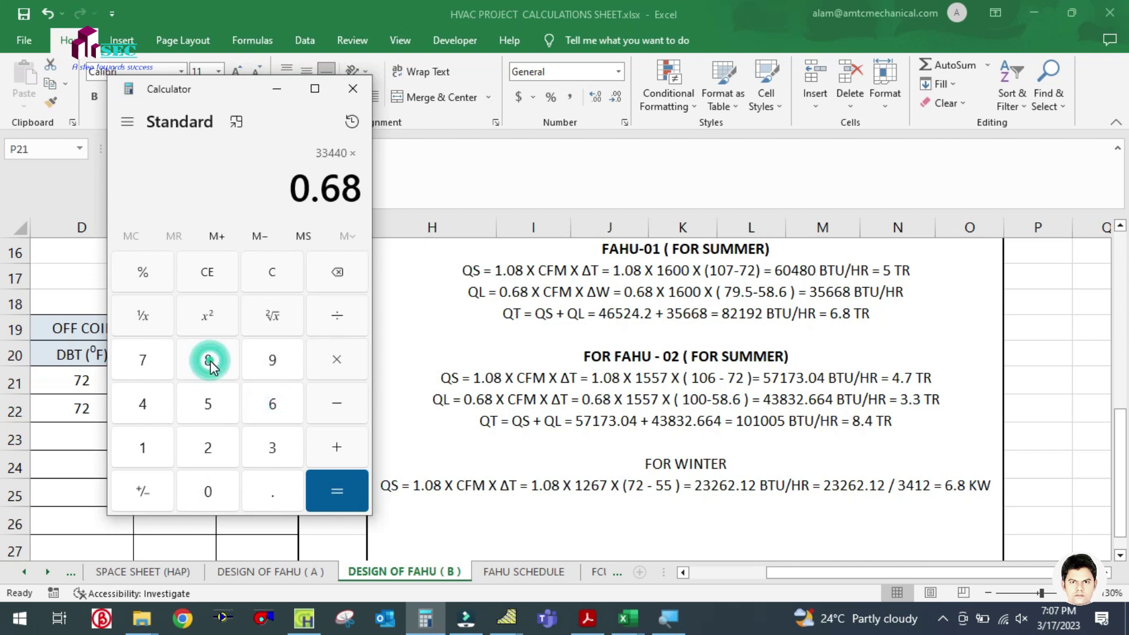
left_click(344, 491)
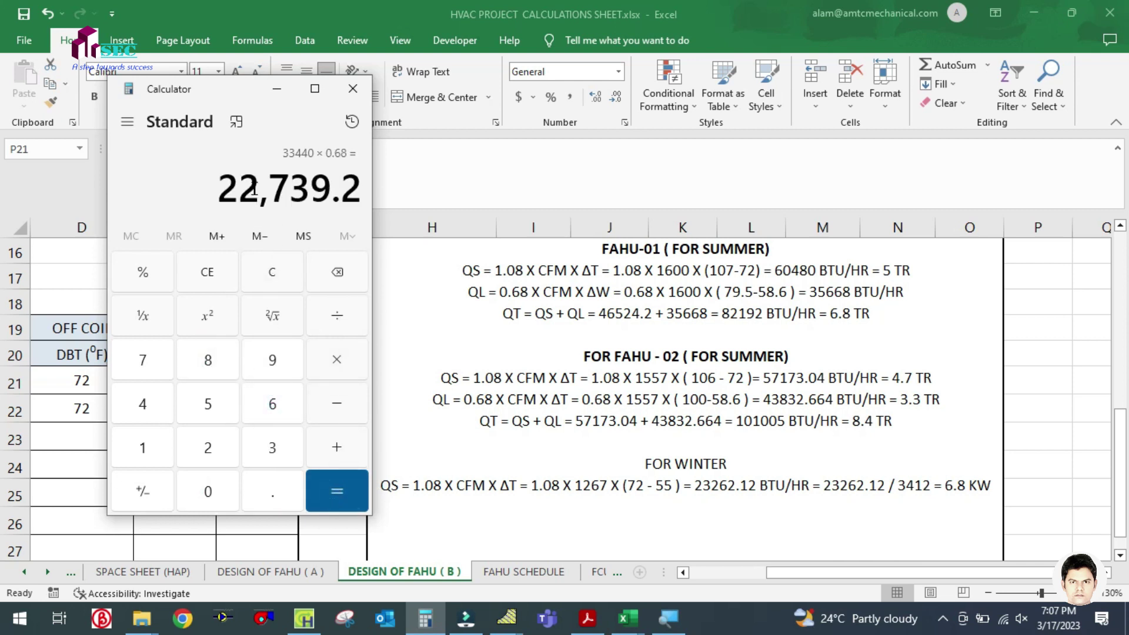
left_click(289, 88)
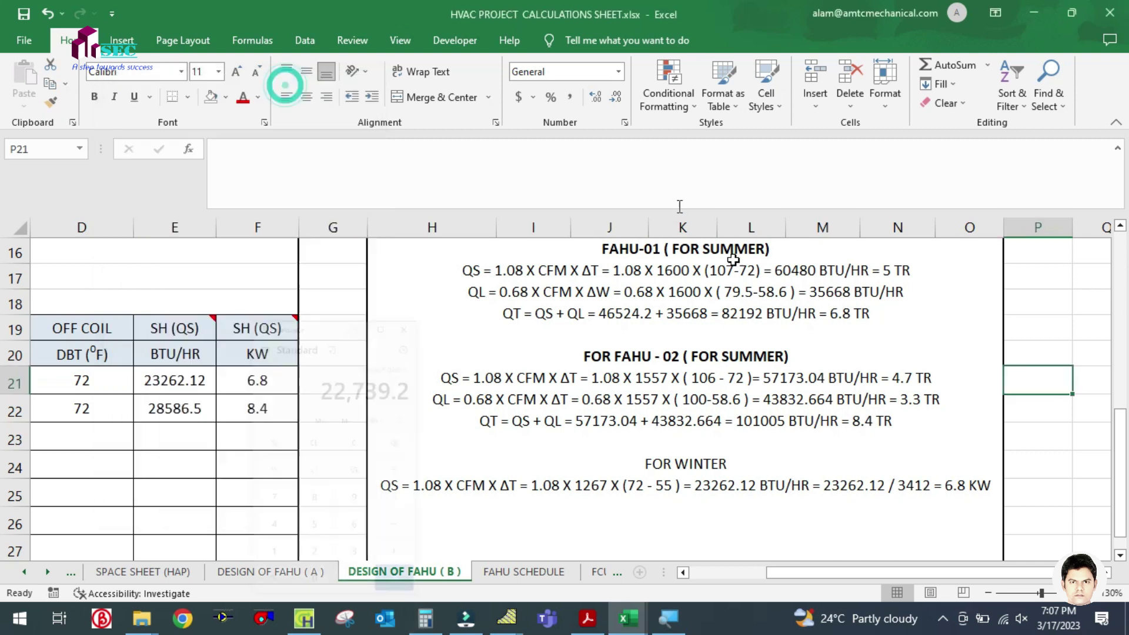
In the Excel worked calculation, replace the FAHU-01 summer QL result with 22739 BTU/HR and commit the cell
left_click(823, 292)
double_click(830, 292)
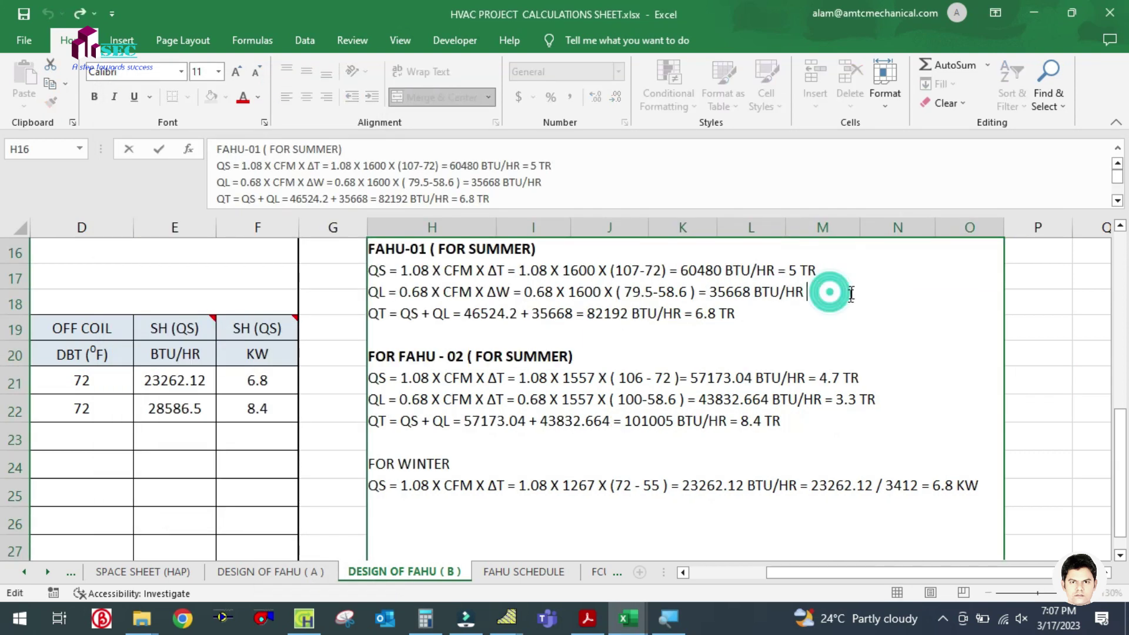
left_click(751, 291)
key("BackSpace")
key("BackSpace")
key("BackSpace")
key("BackSpace")
key("BackSpace")
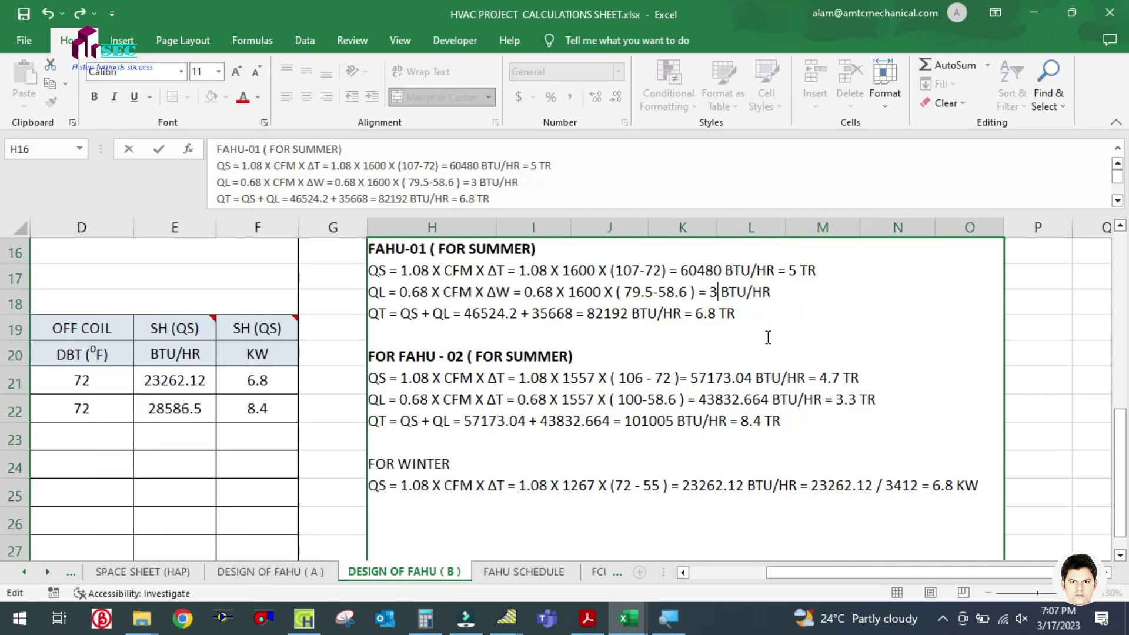
type("22739")
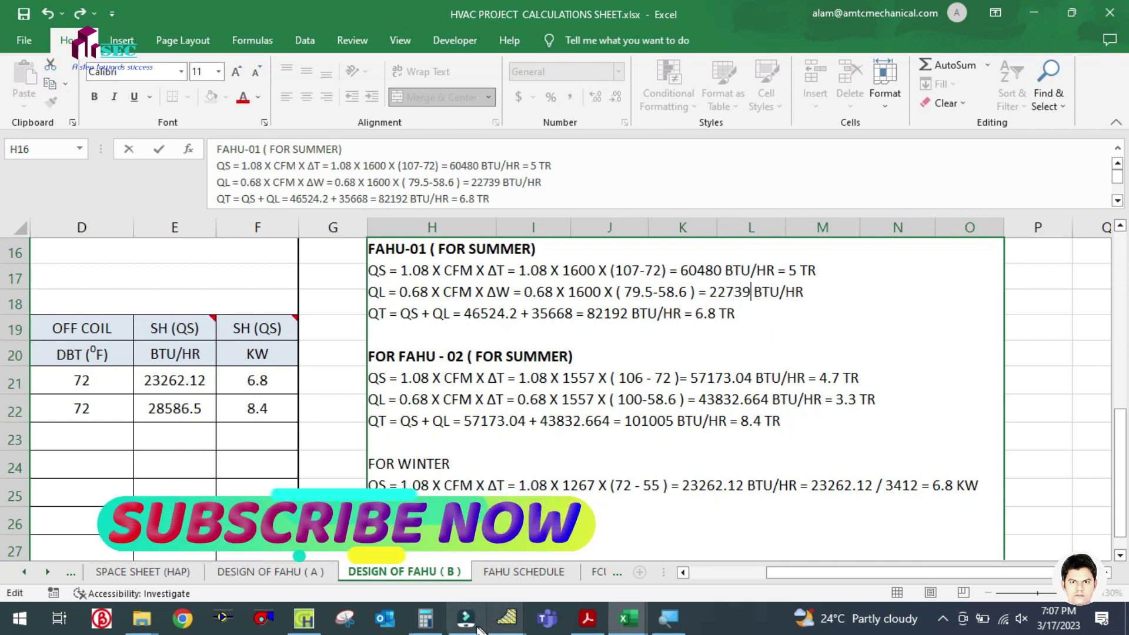
left_click(425, 617)
left_click(425, 618)
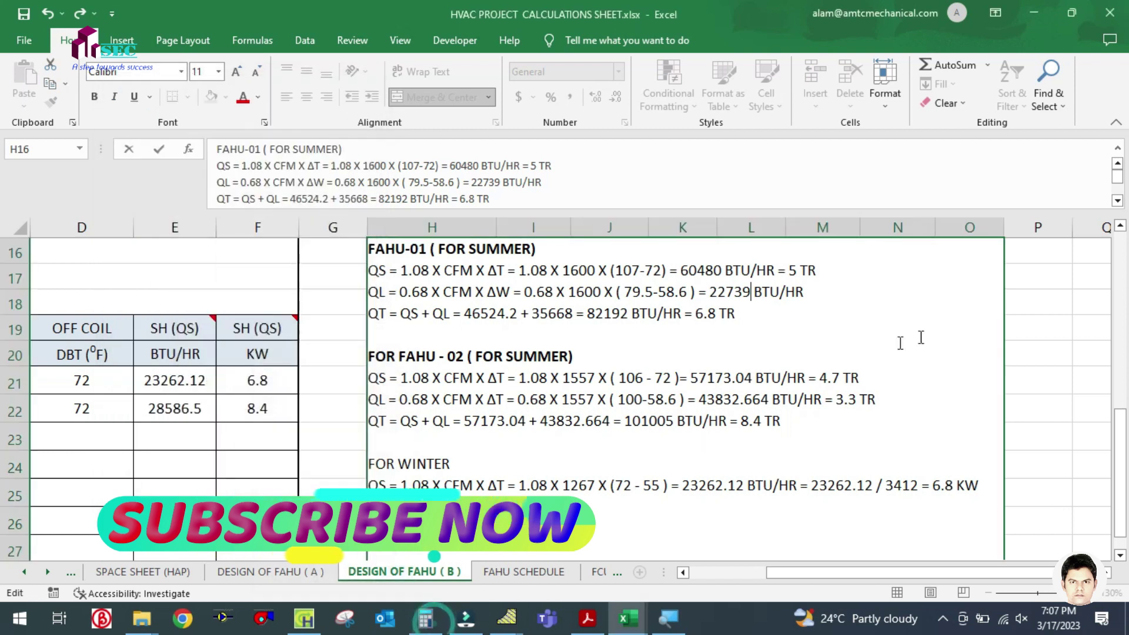
left_click(1061, 400)
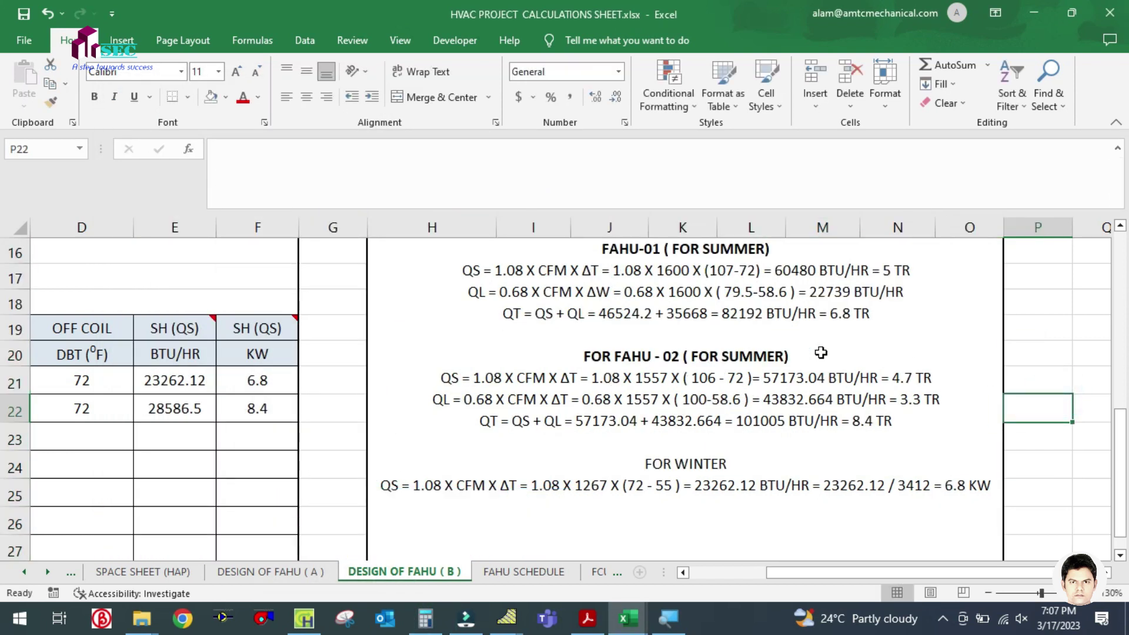
Enter 22739 as the latent heat (QL) BTU/HR value in cell M8 of the summer design table
scroll(821, 353, "up", 5)
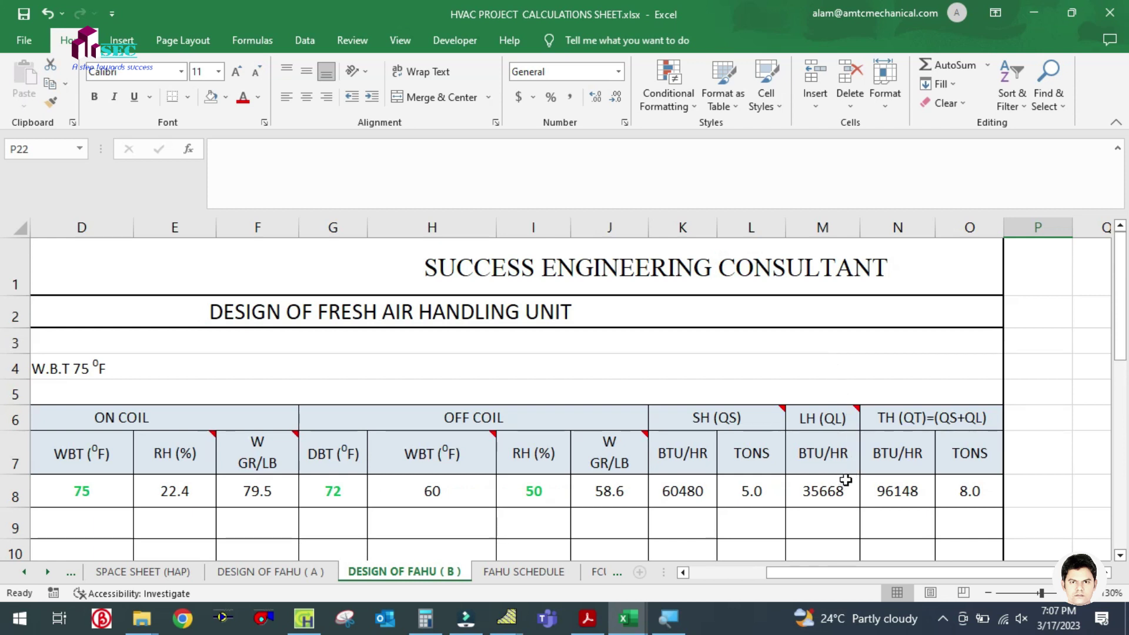
left_click(838, 497)
type("22739")
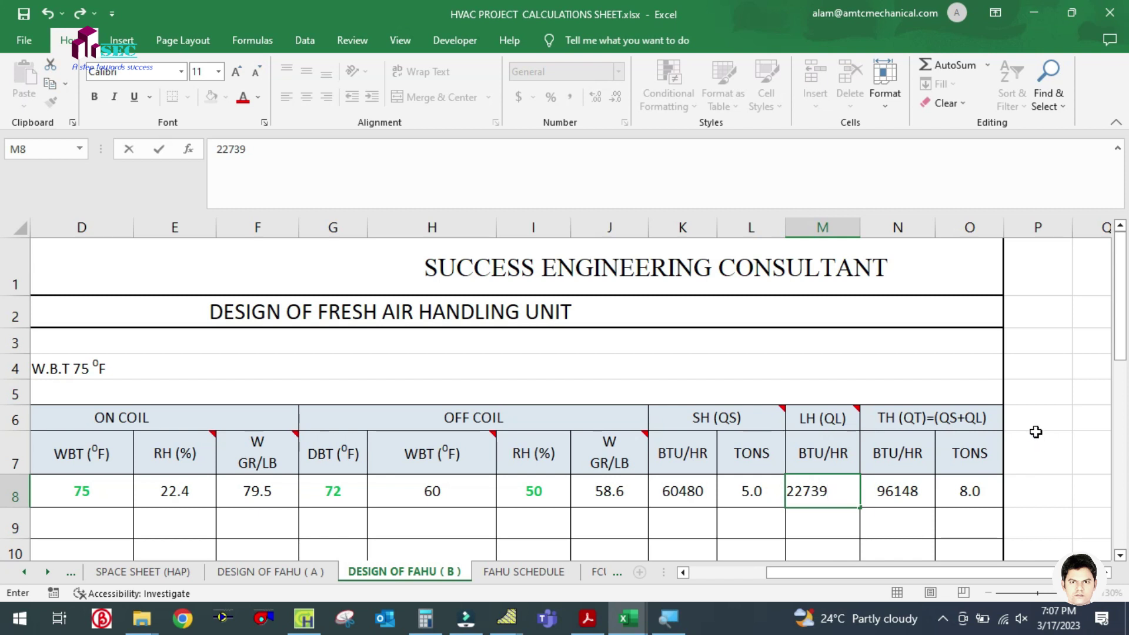
left_click(1035, 432)
Inspect the total heat (QT) formulas for BTU/HR in N8 and tons in O8 without changing them
scroll(986, 390, "down", 1)
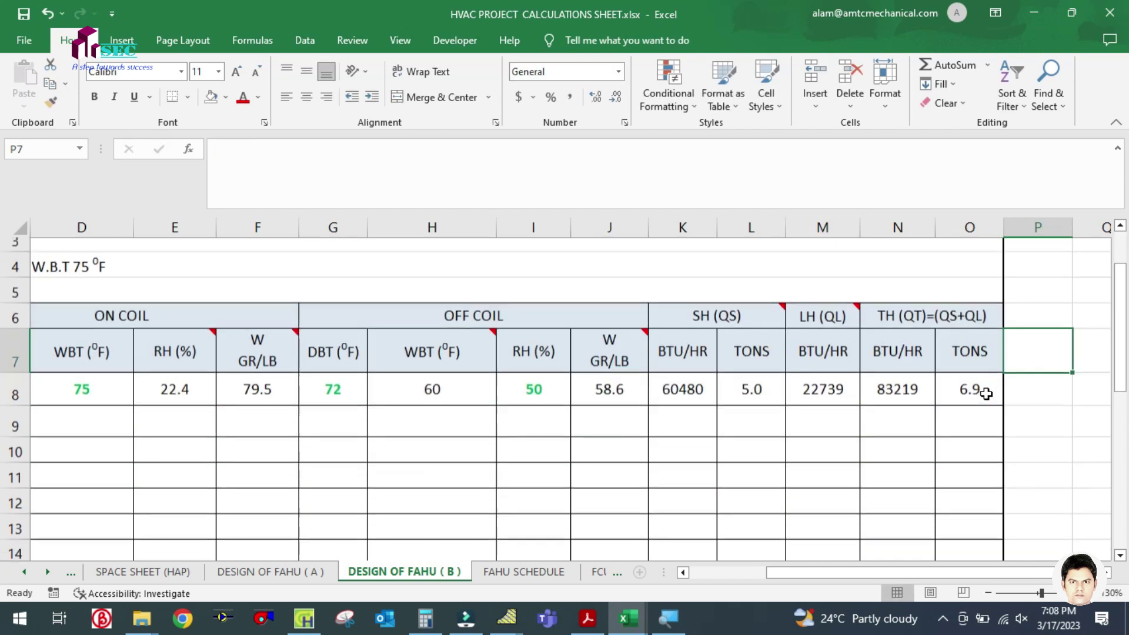
left_click(906, 366)
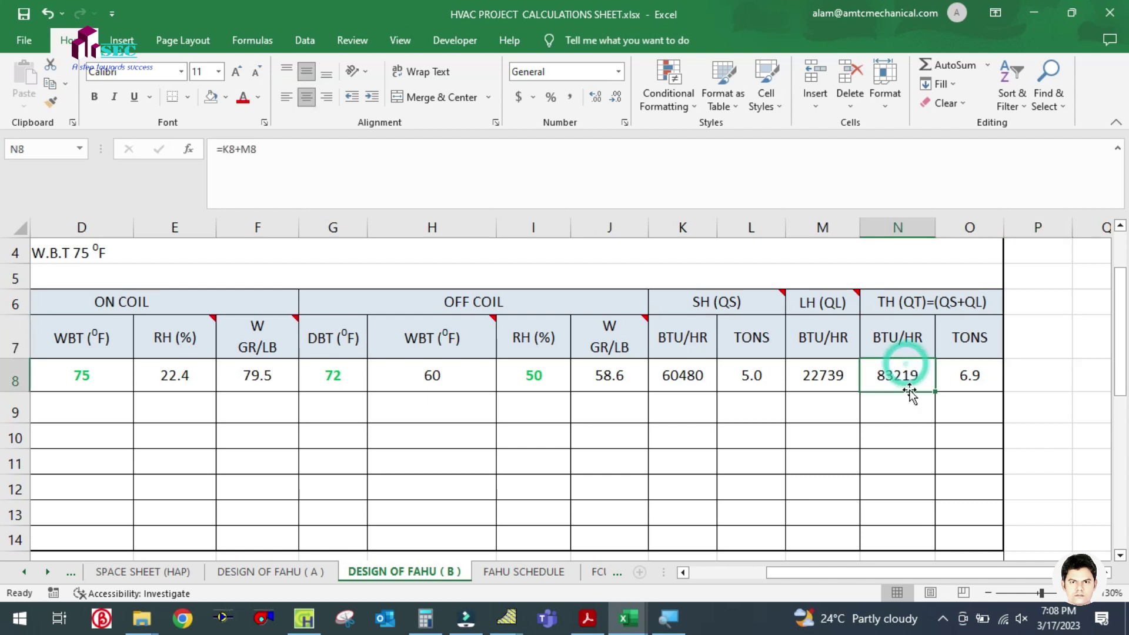
double_click(905, 377)
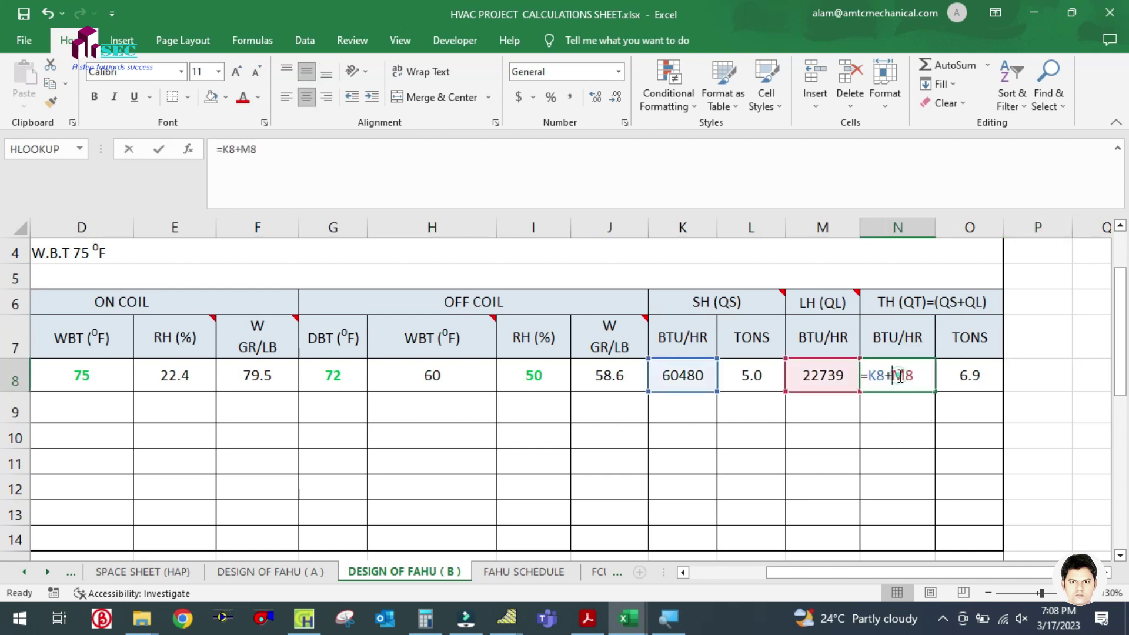
key("Escape")
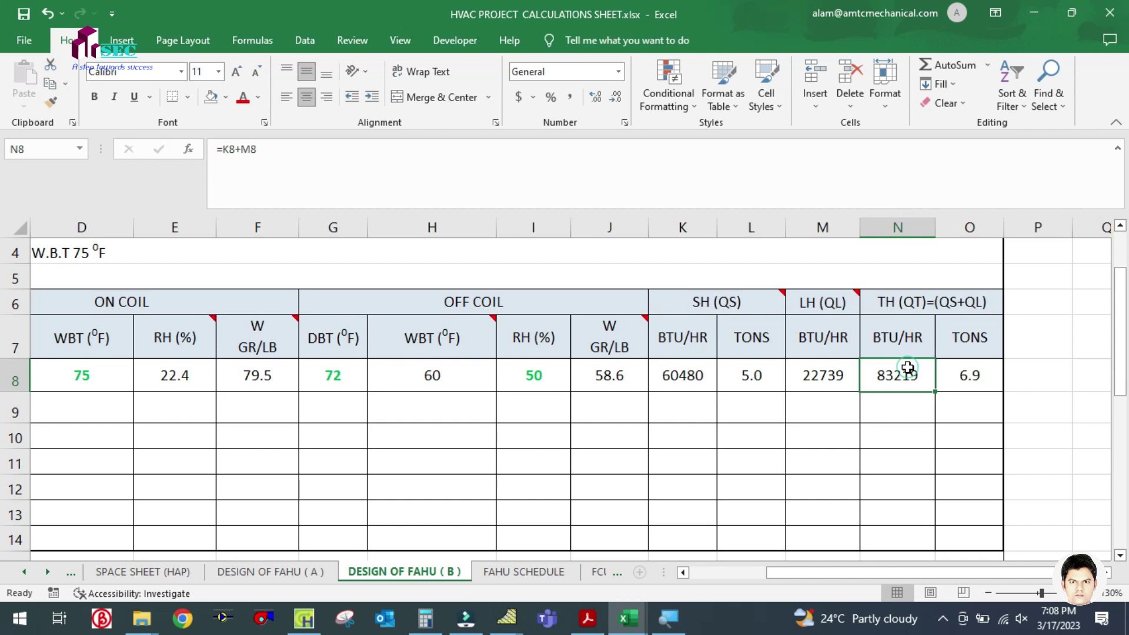
double_click(908, 368)
key("Escape")
double_click(966, 374)
key("Escape")
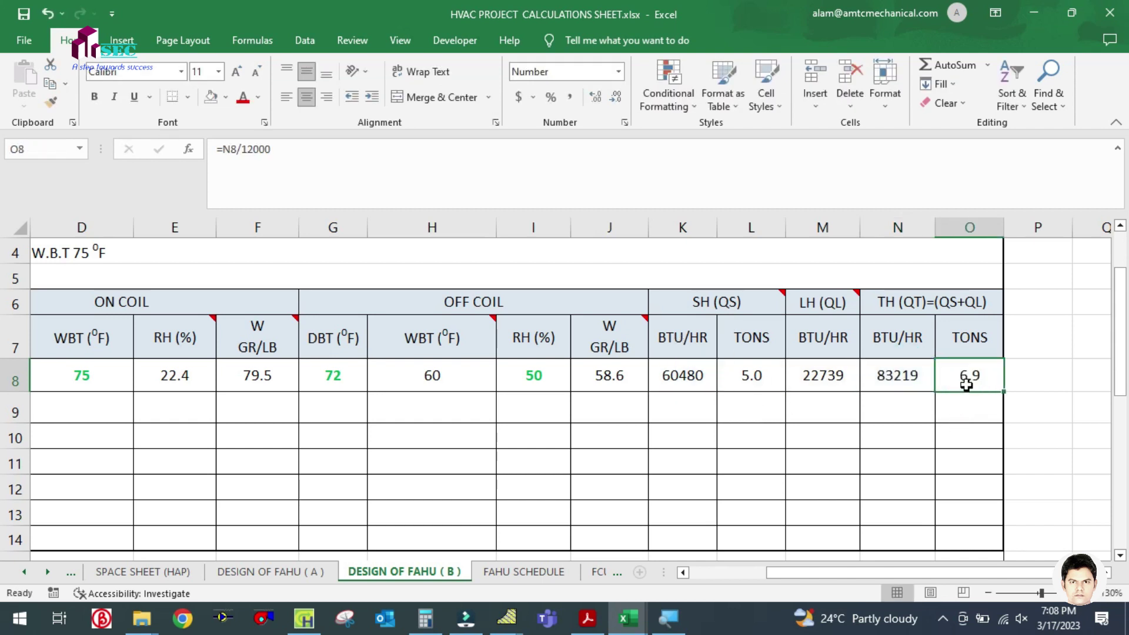
Review the full FAHU row of the summer design table against the FAHU-01 worked calculation and the winter table below
scroll(794, 450, "down", 2)
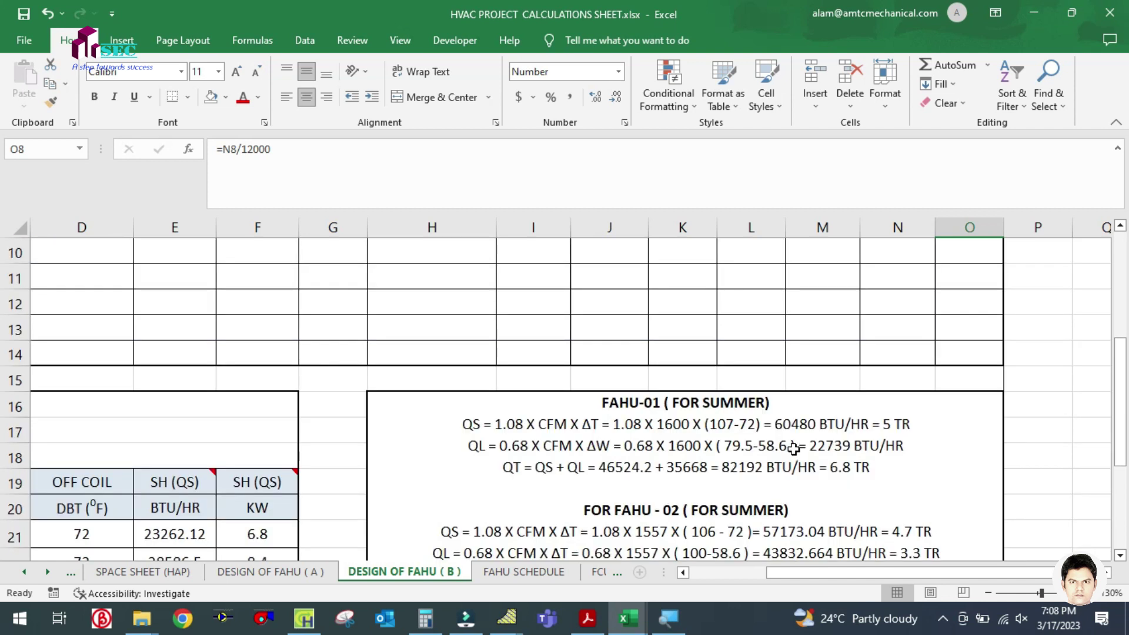
scroll(794, 448, "up", 2)
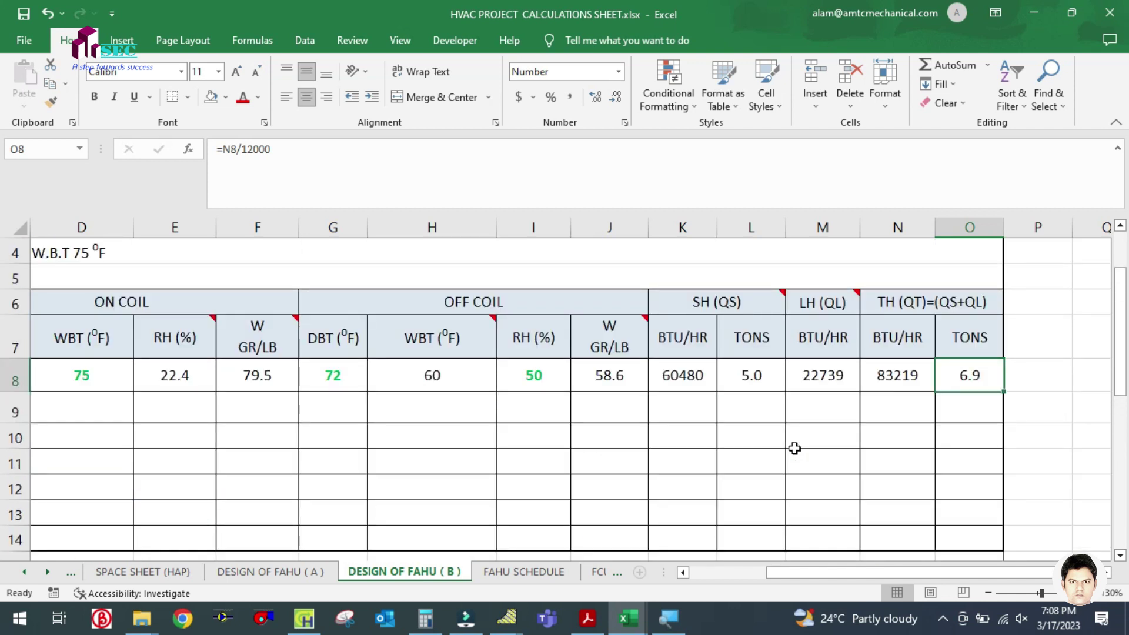
scroll(234, 431, "up", 1)
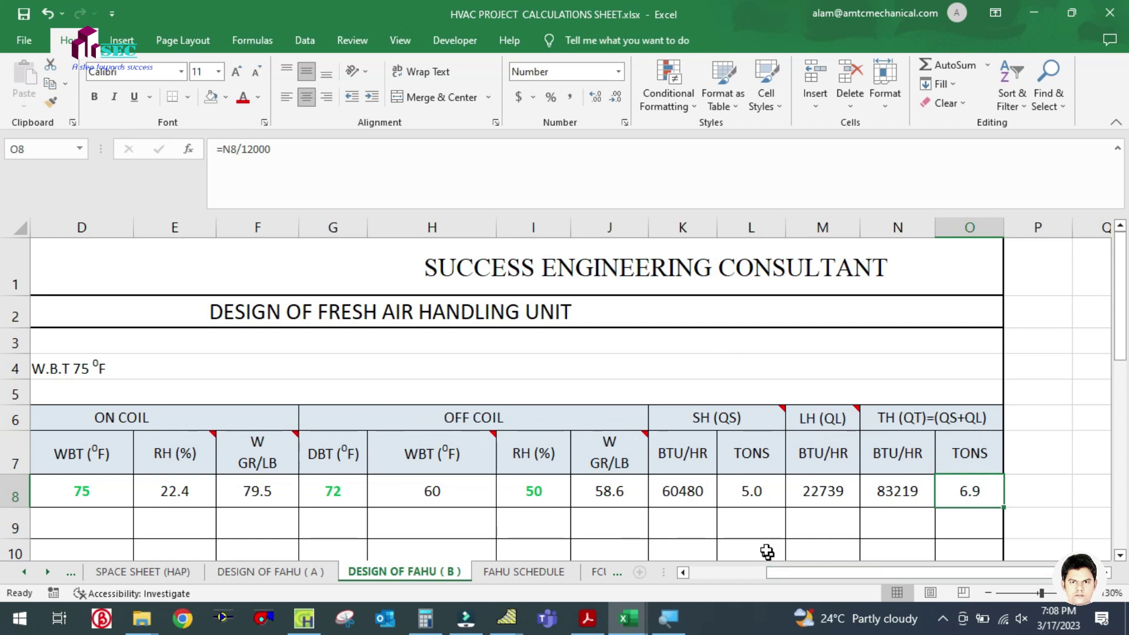
scroll(668, 430, "down", 1)
left_click_drag(749, 574, 701, 577)
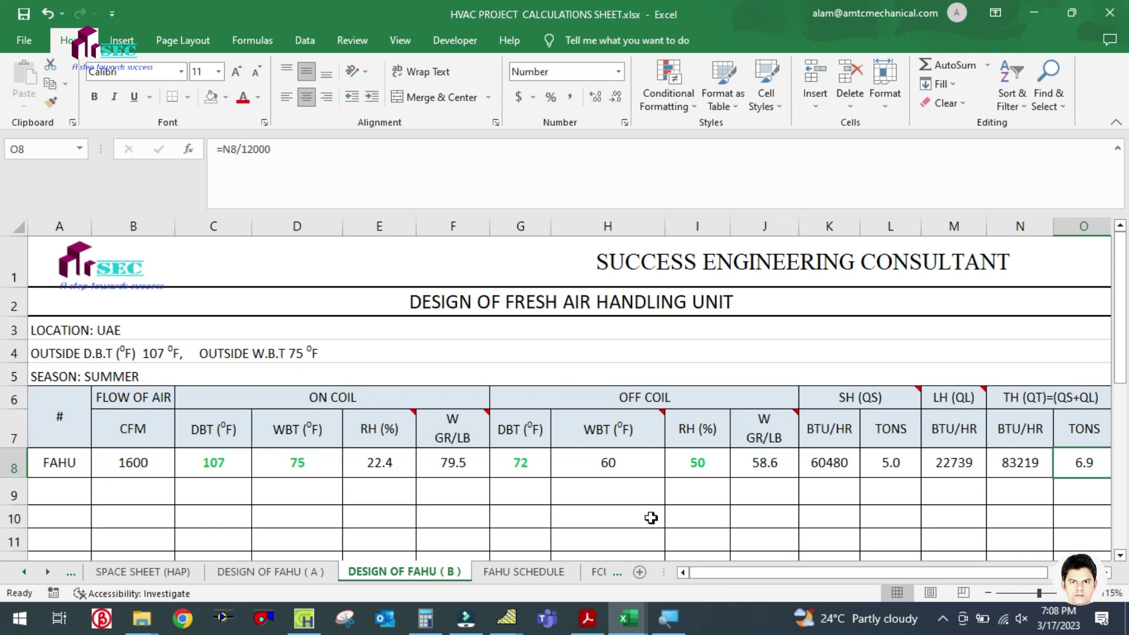
scroll(474, 459, "down", 1)
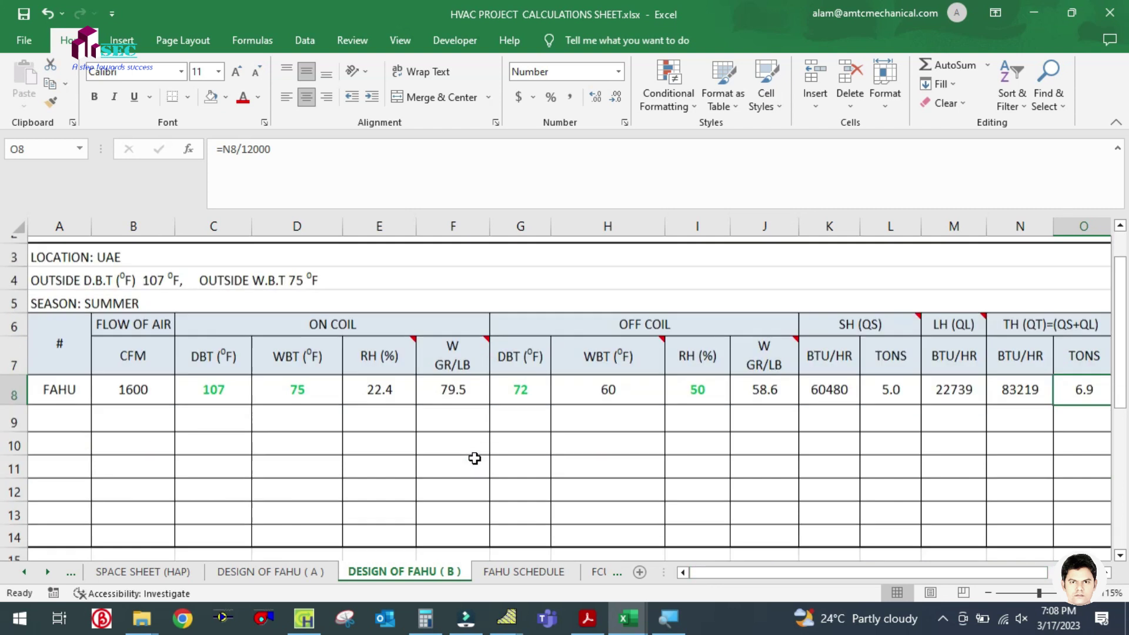
scroll(476, 459, "down", 2)
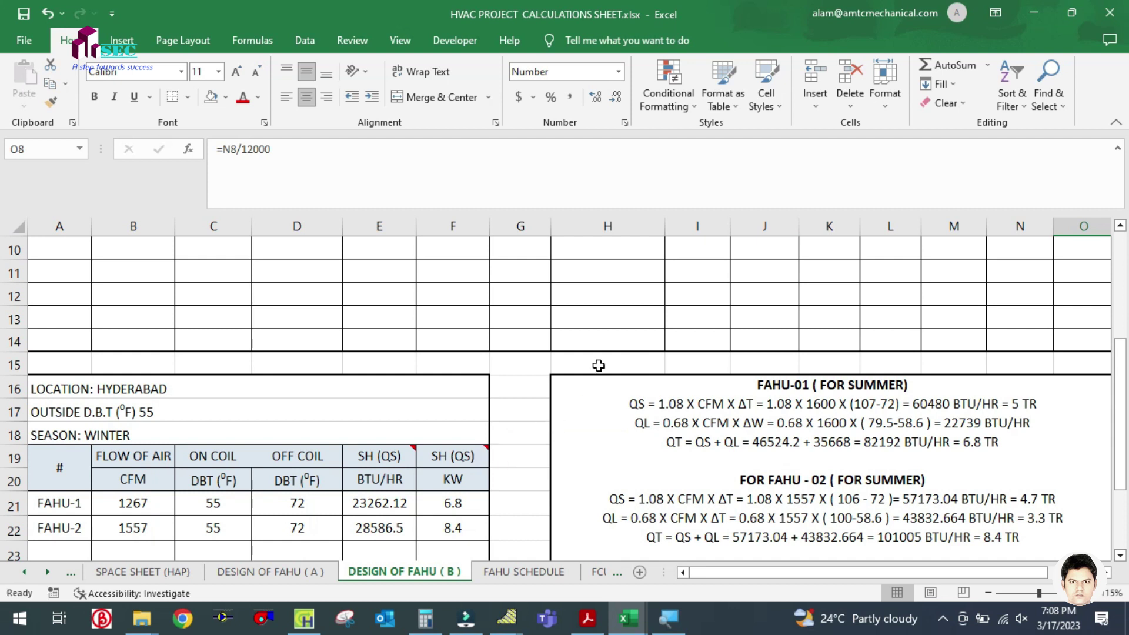
scroll(598, 366, "up", 2)
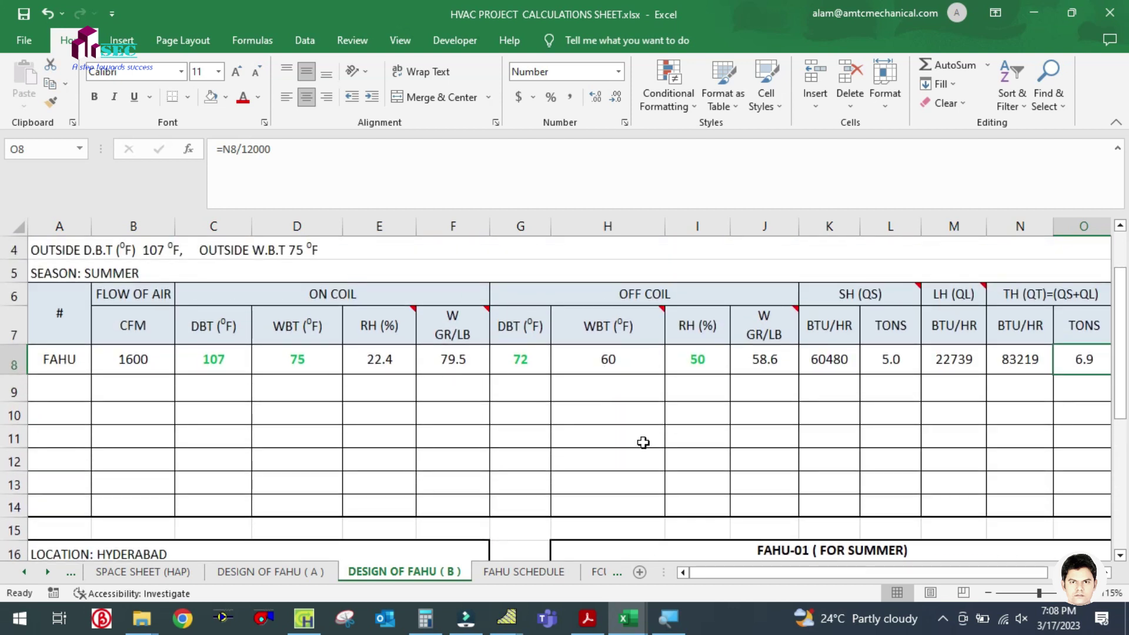